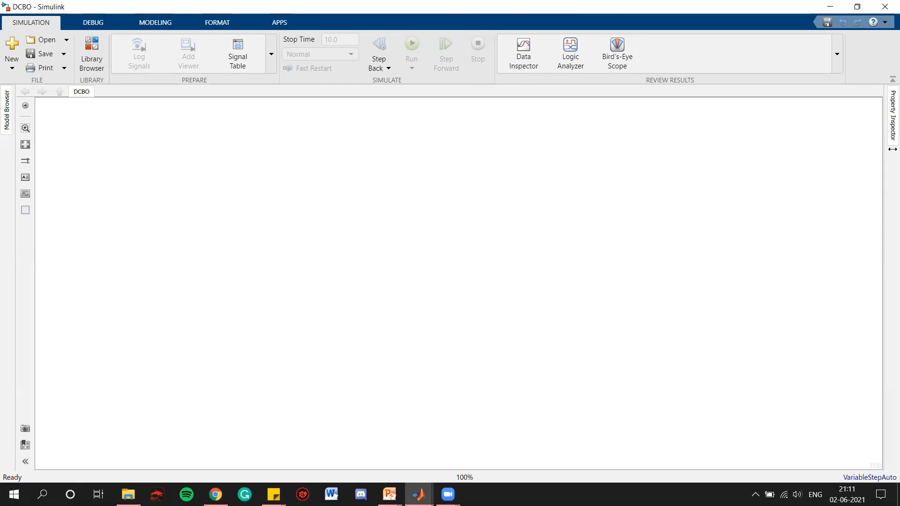
Place the Simulink model beside the PowerPoint presentation and display its Components Required slide at 80% zoom.
key(super+Right)
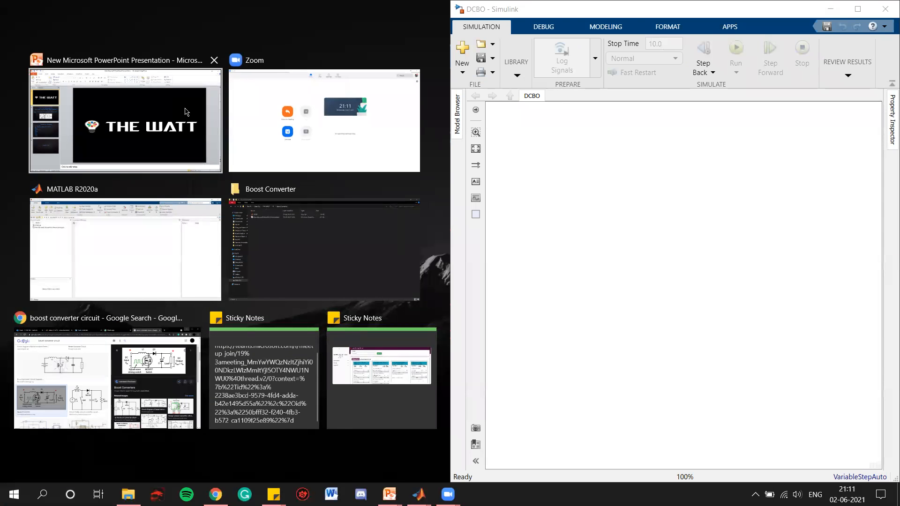
click(187, 111)
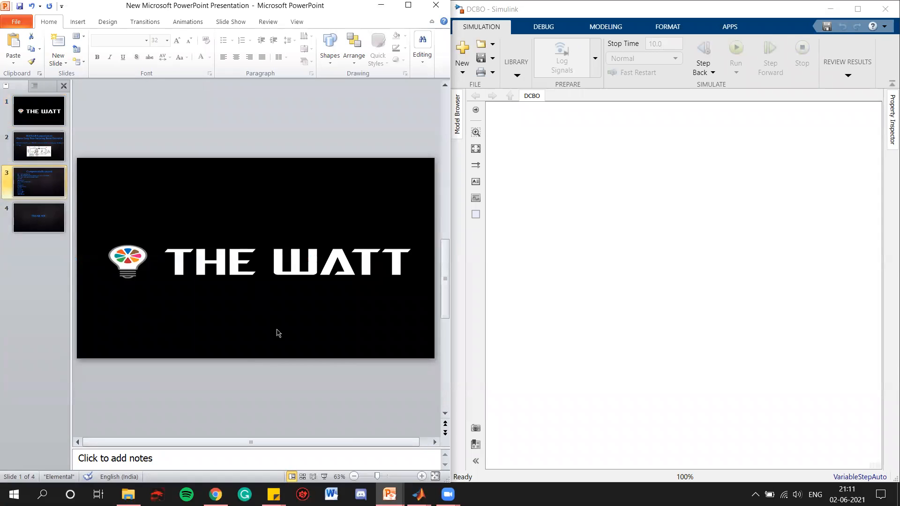
click(423, 476)
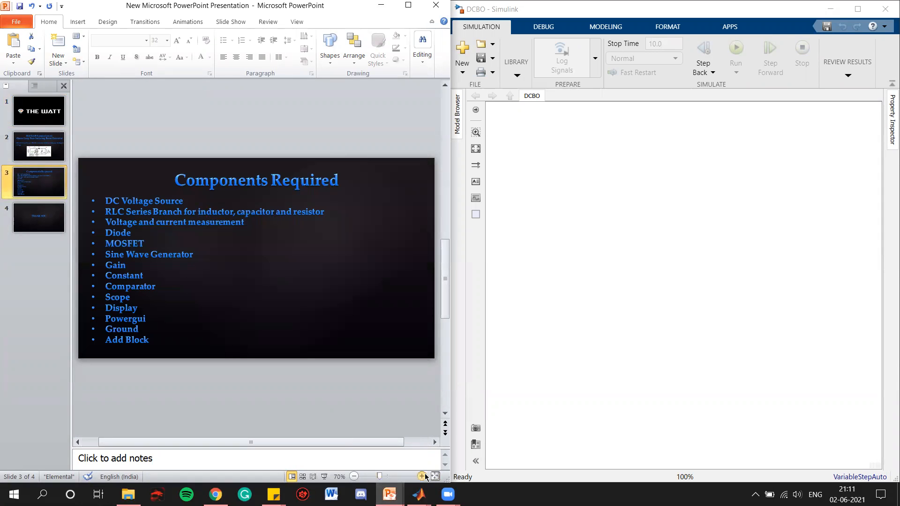
click(422, 476)
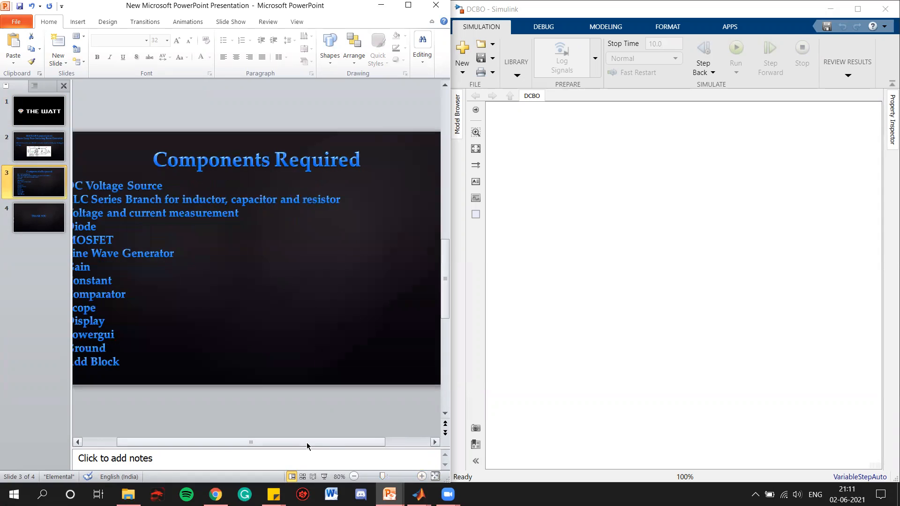
drag(306, 442, 246, 443)
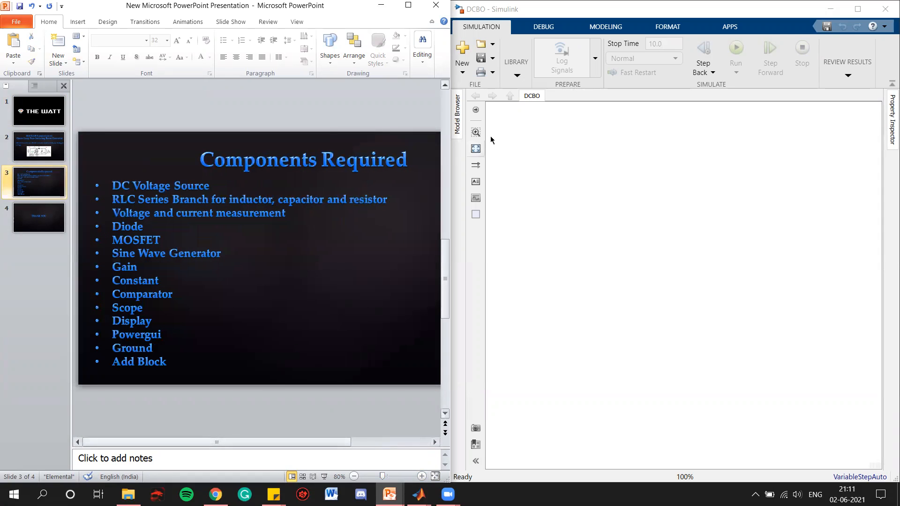
double_click(649, 207)
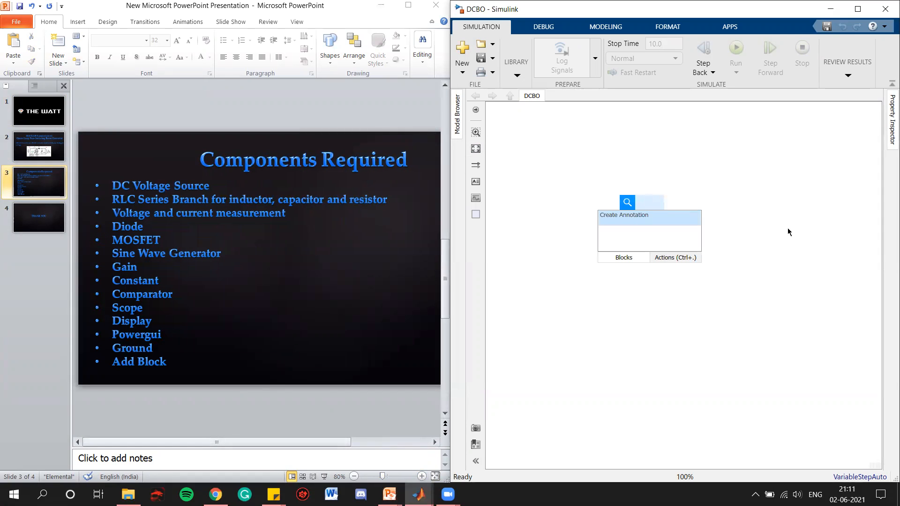
text(DC)
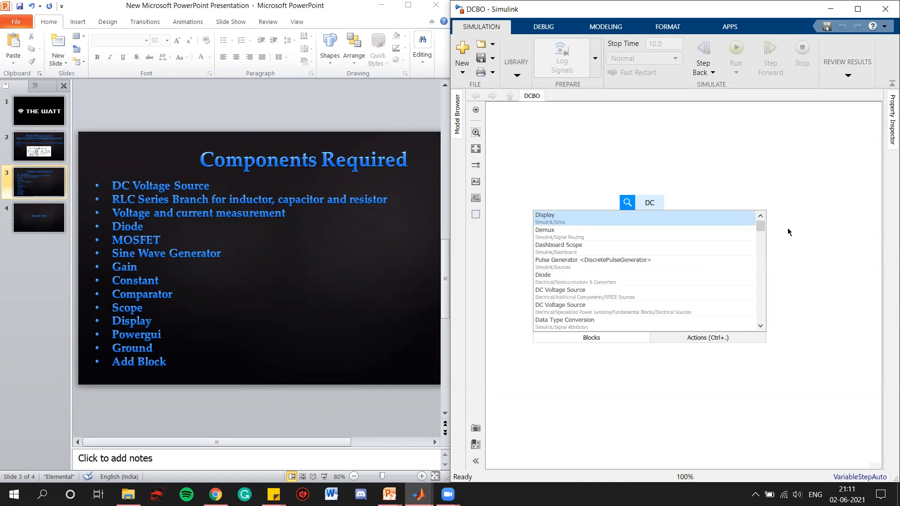
text( voltage)
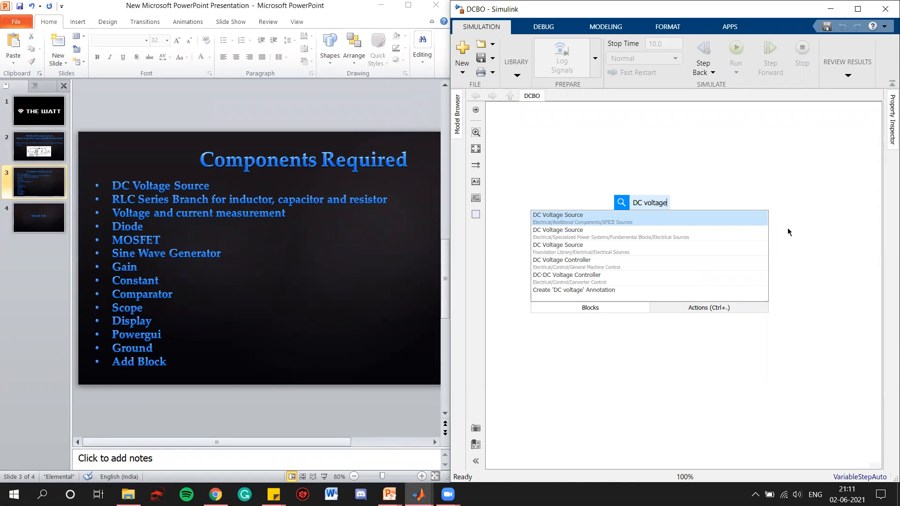
click(720, 174)
Search the Simulink library for "DC voltage" and add the powerlib Electrical Sources DC Voltage Source block to the DCBO model.
click(516, 66)
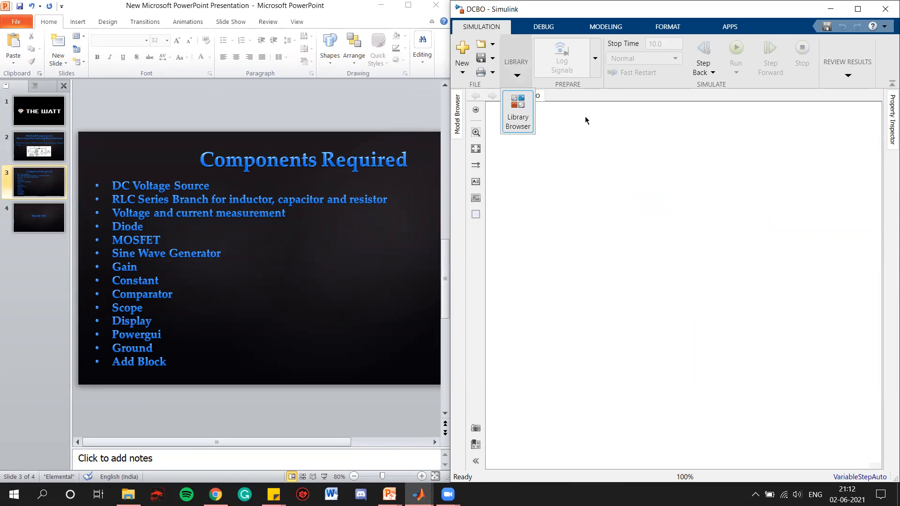
click(518, 115)
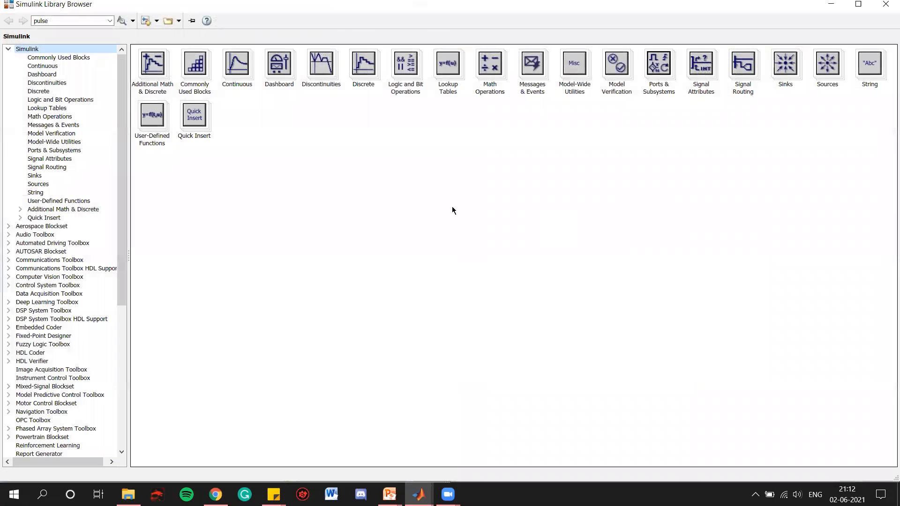
click(88, 19)
text(DC voltage)
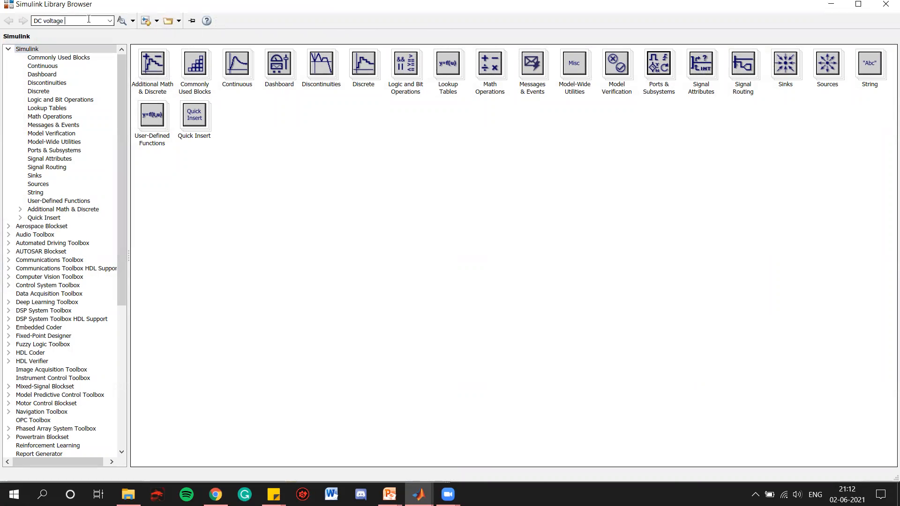
key(Return)
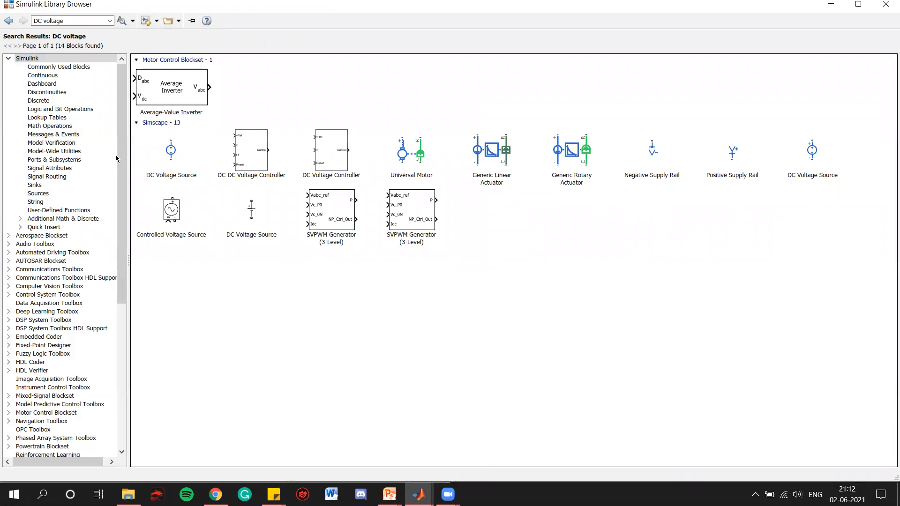
click(170, 153)
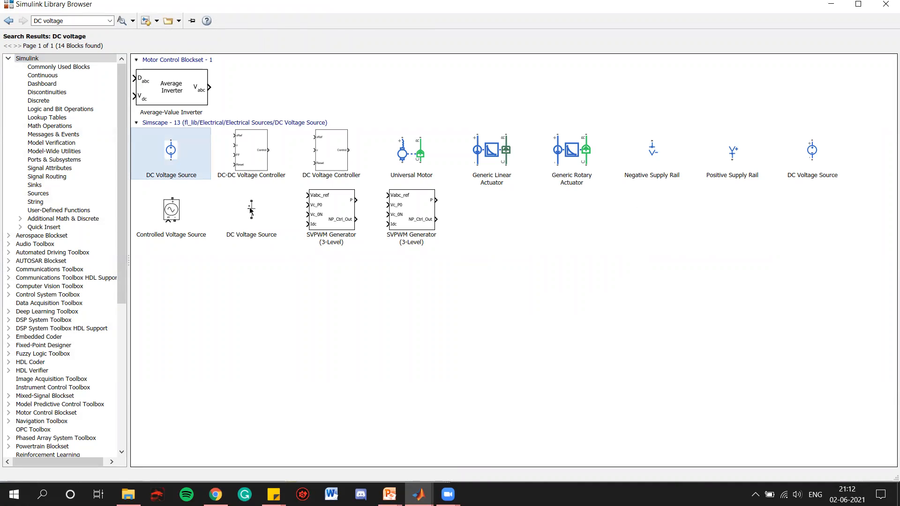
click(248, 210)
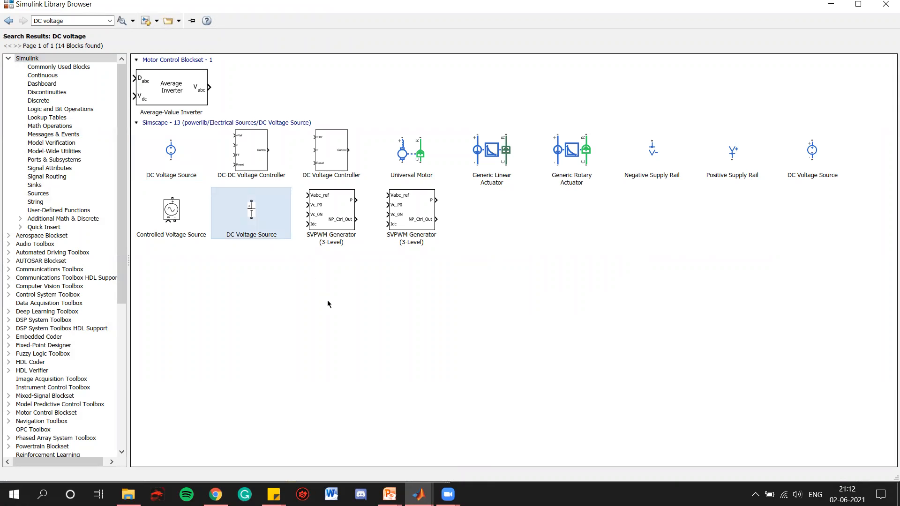
right_click(252, 212)
click(288, 218)
click(887, 4)
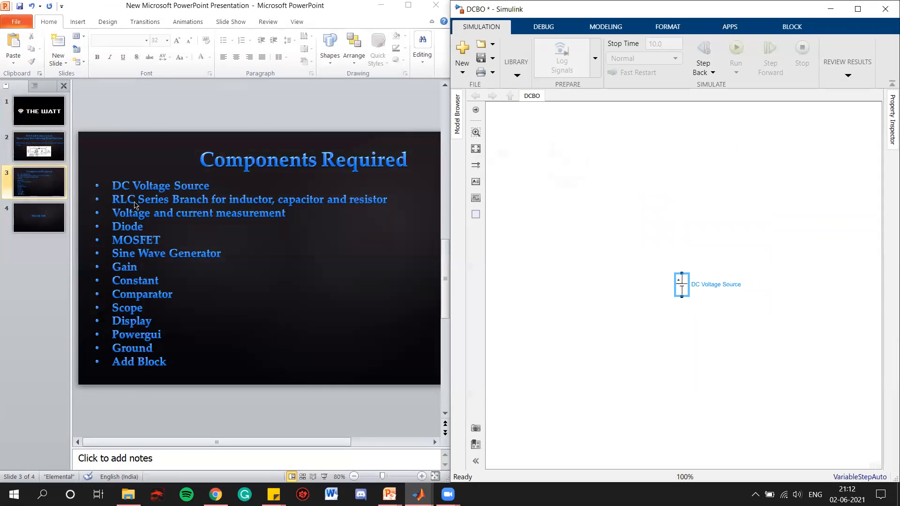
Insert a Series RLC Branch block and place it above the DC voltage source.
double_click(523, 216)
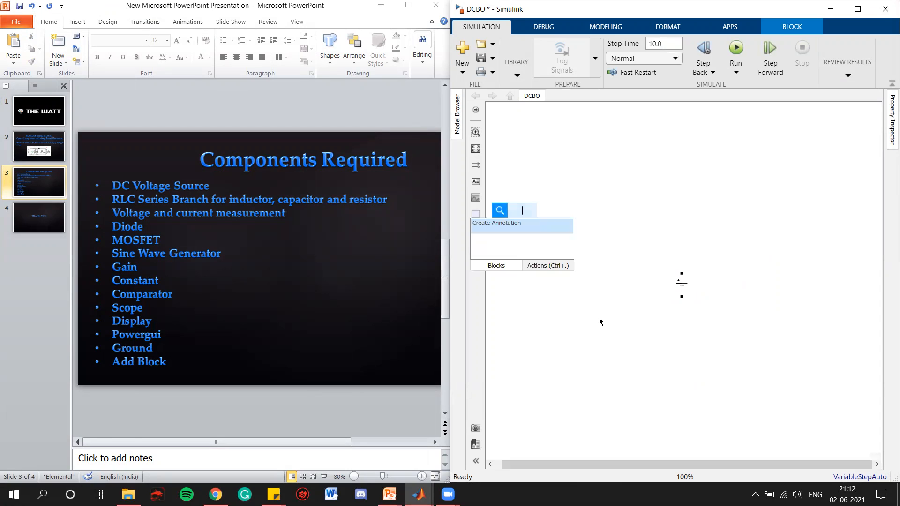
text(RLC)
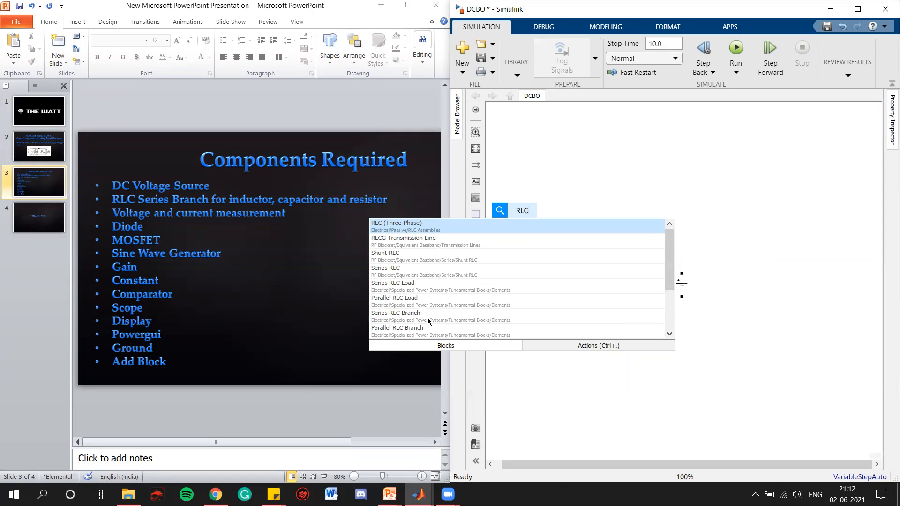
click(447, 322)
drag(525, 212, 681, 188)
Insert a Voltage Measurement block beside the DC voltage source and a Current Measurement block below it.
double_click(613, 287)
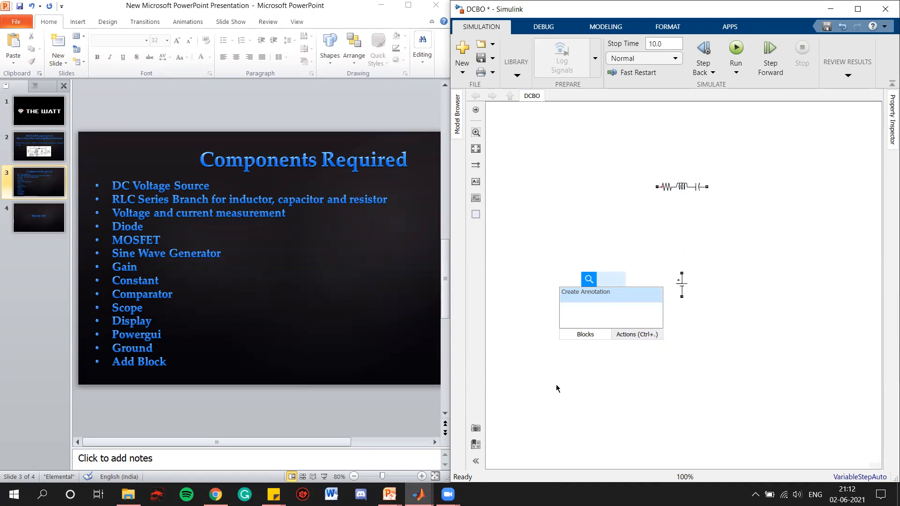
text(Voltage)
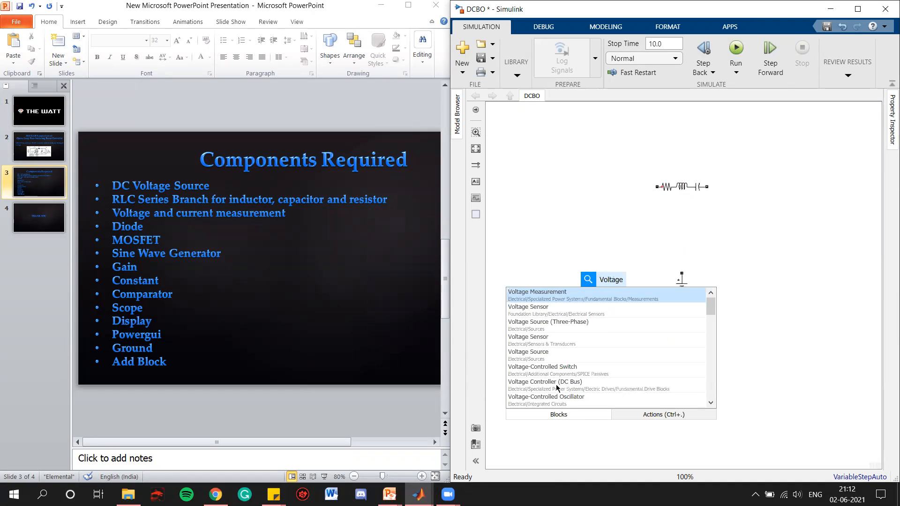
click(555, 296)
double_click(673, 371)
text(curre)
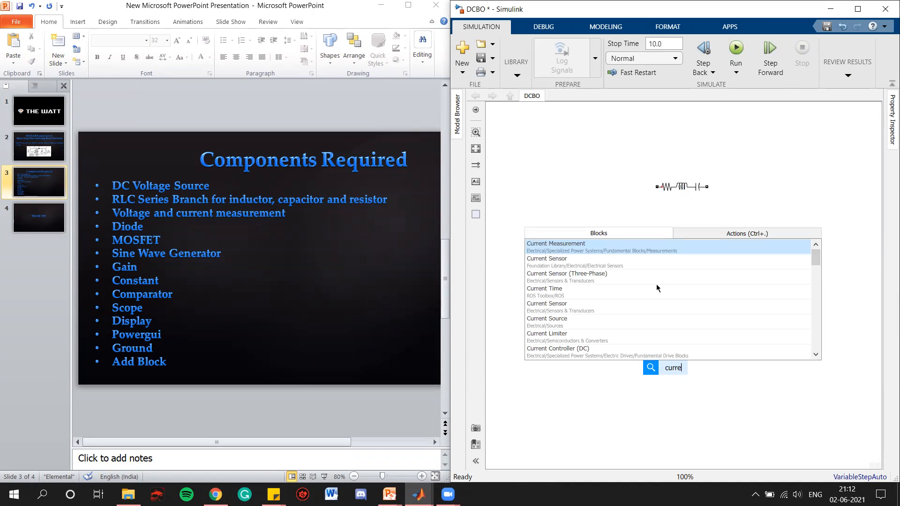
click(642, 251)
Insert the Specialized Power Systems Power Electronics Diode block between the RLC branch and the DC voltage source.
double_click(701, 227)
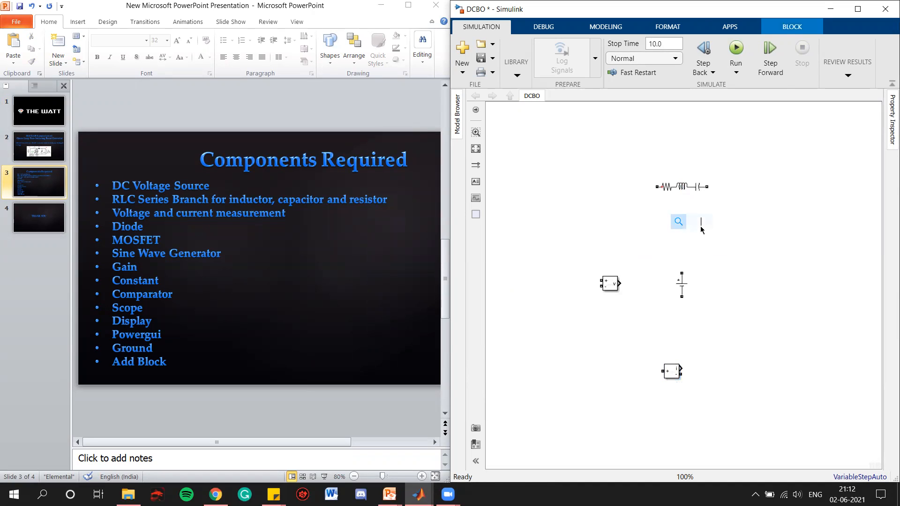
text(diod)
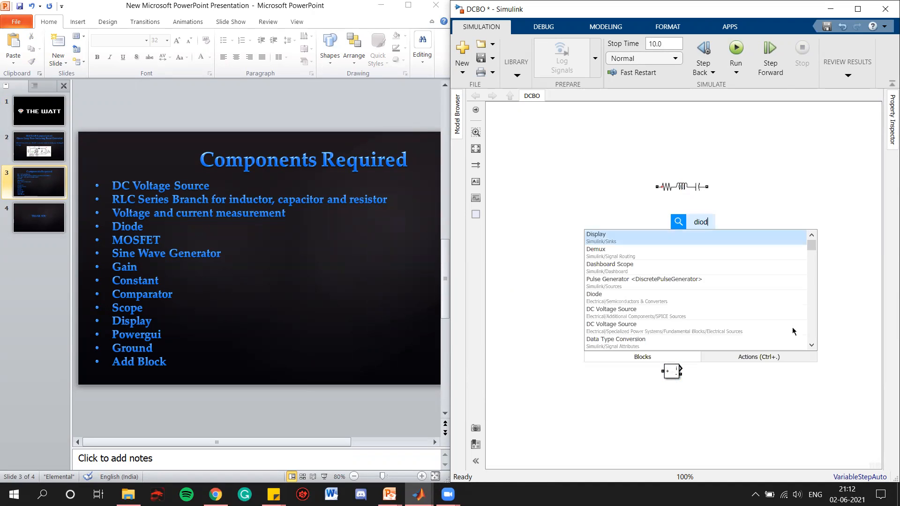
text(e)
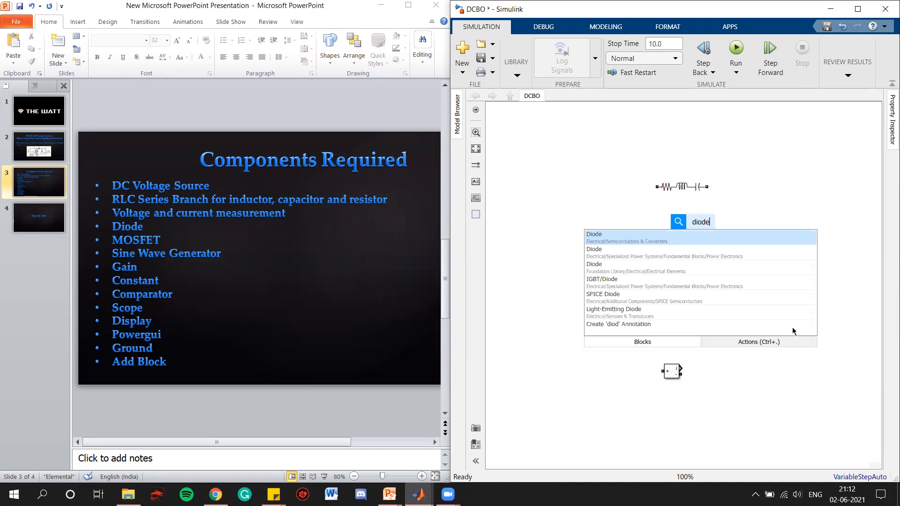
click(724, 257)
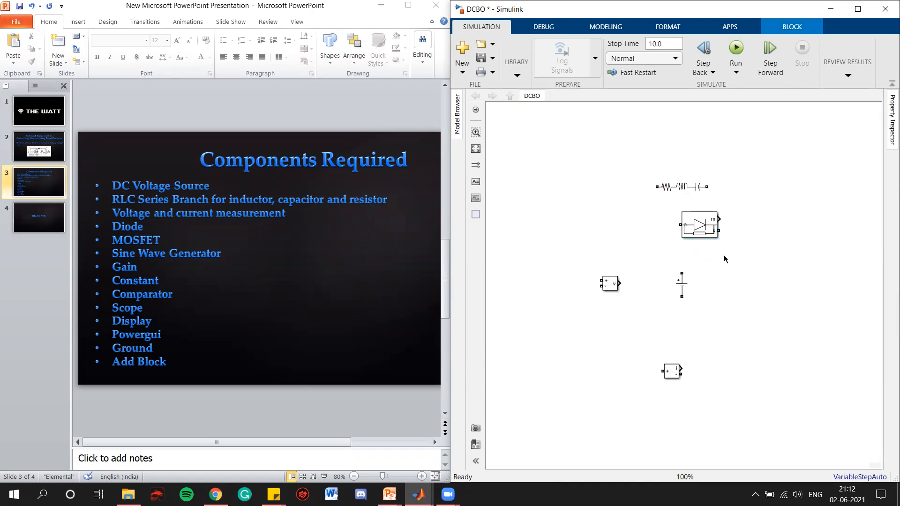
Search the Simulink library for "diode" and examine the powerlib Power Electronics Diode block.
click(621, 211)
click(517, 68)
click(529, 112)
click(103, 22)
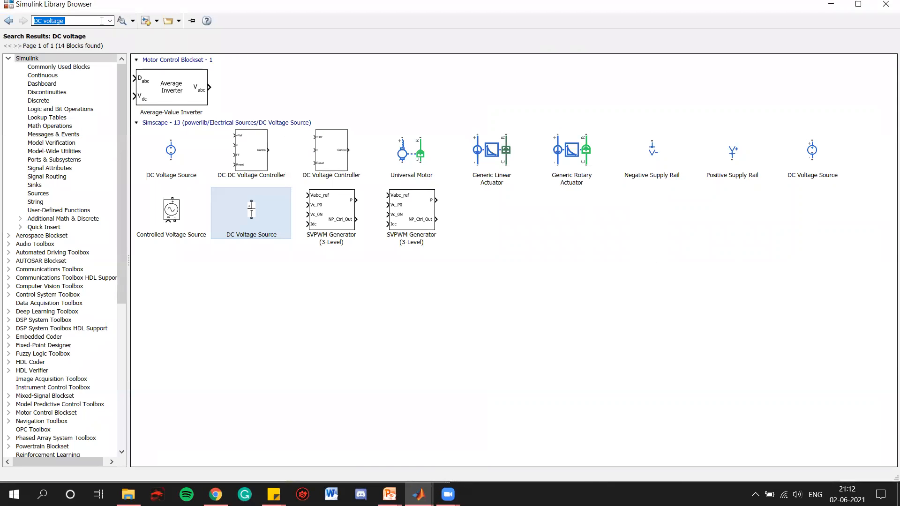
text(diode)
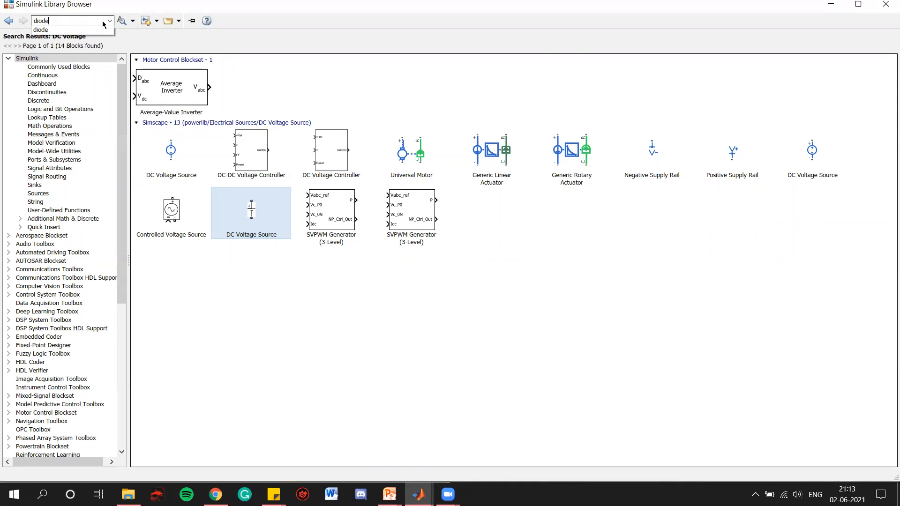
key(Return)
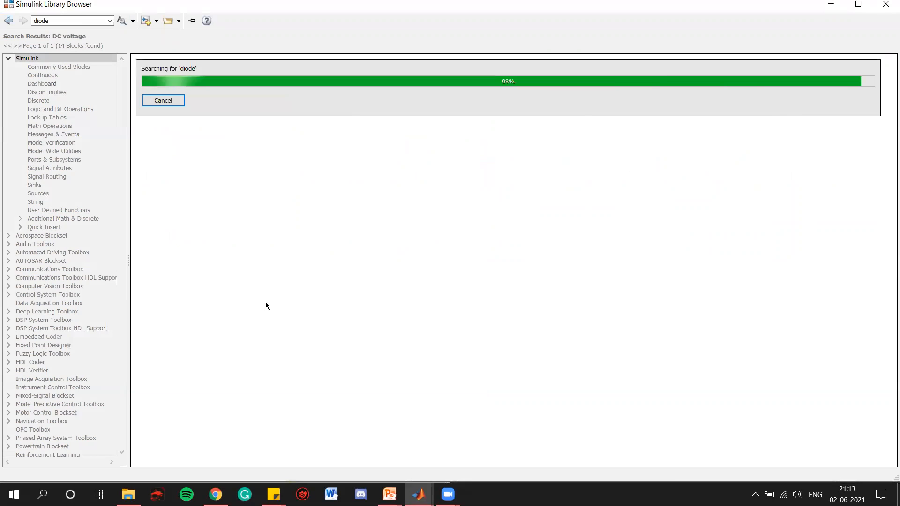
click(658, 144)
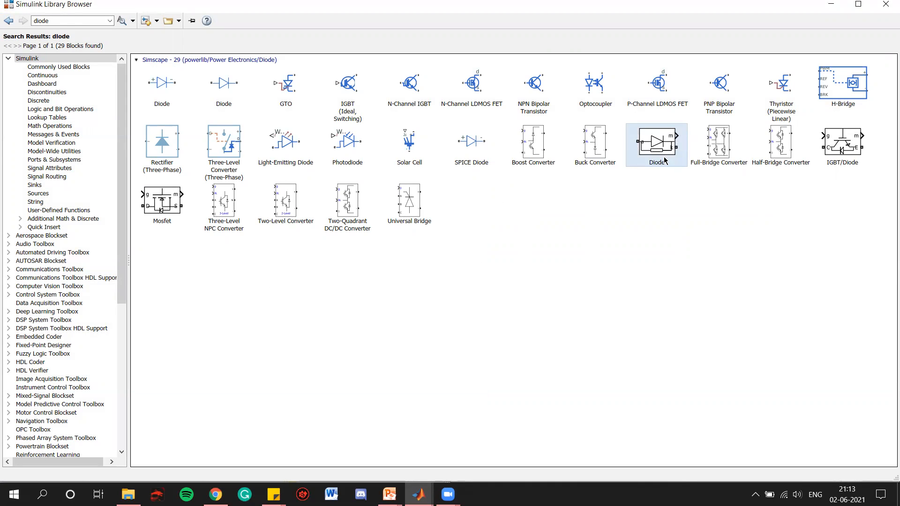
click(885, 4)
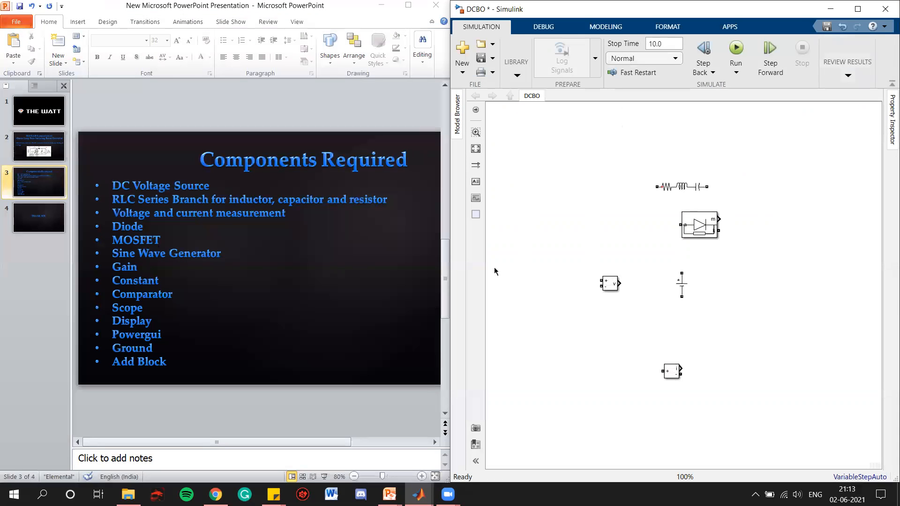
Insert a Mosfet block beside the DC voltage source and a Sine Wave block below the source.
double_click(736, 283)
text(mosfet)
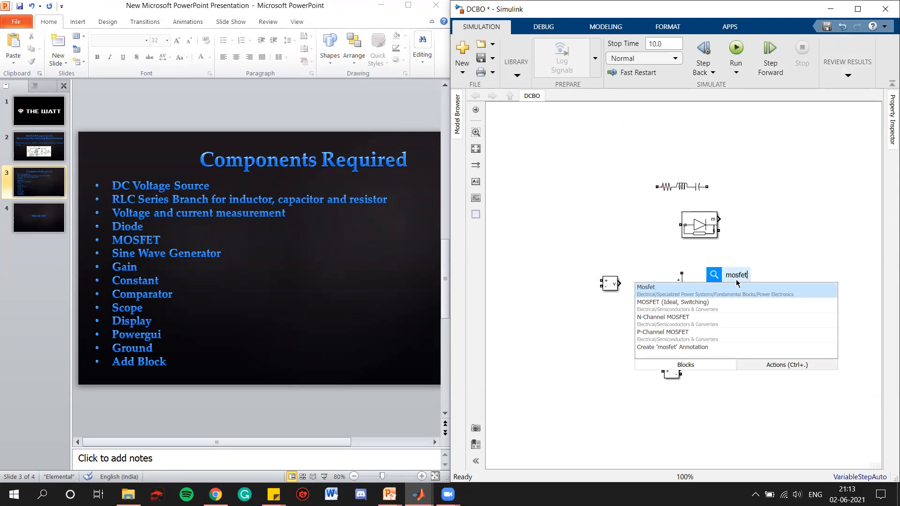
key(Return)
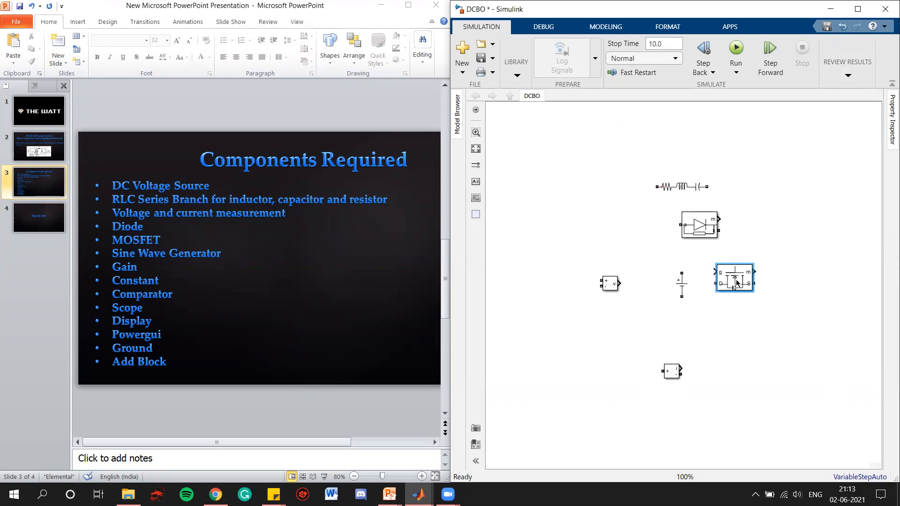
double_click(669, 329)
text(sine wave)
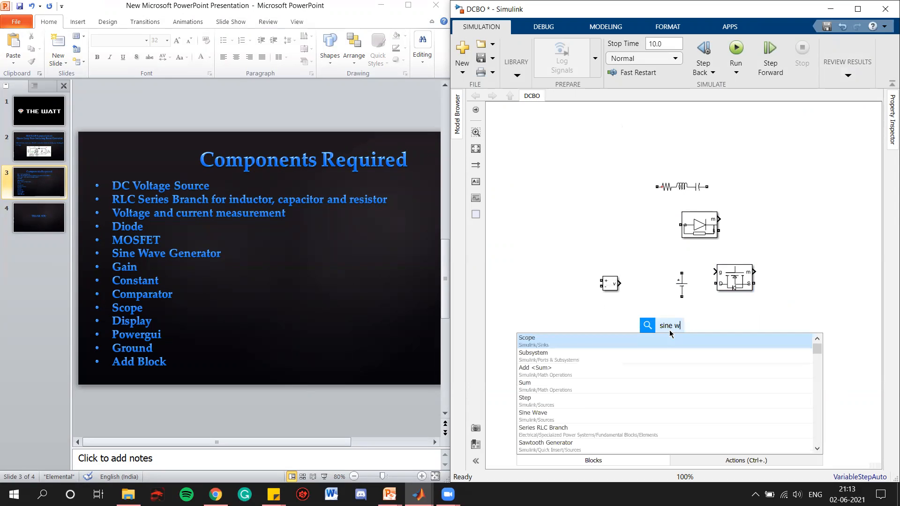
key(Return)
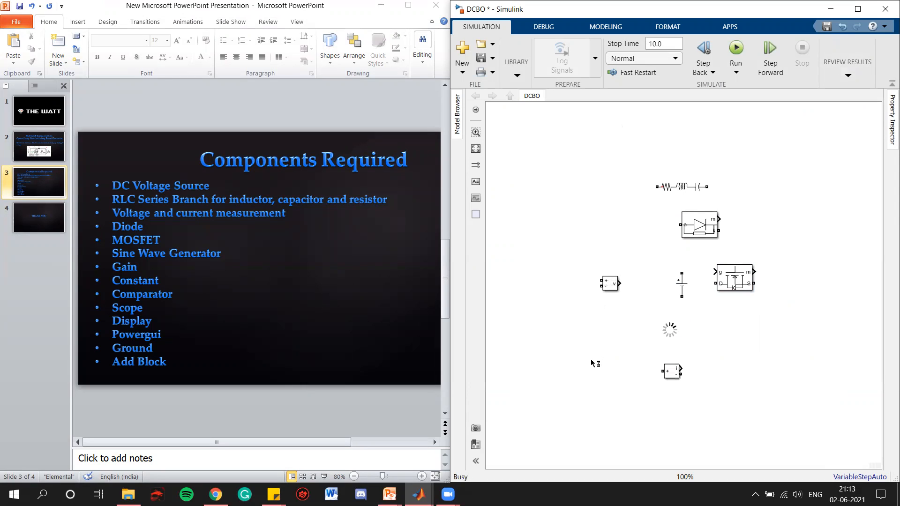
Insert a Simulink Math Operations Gain block in the empty area below the Voltage Measurement block.
click(578, 395)
double_click(578, 395)
text(gain)
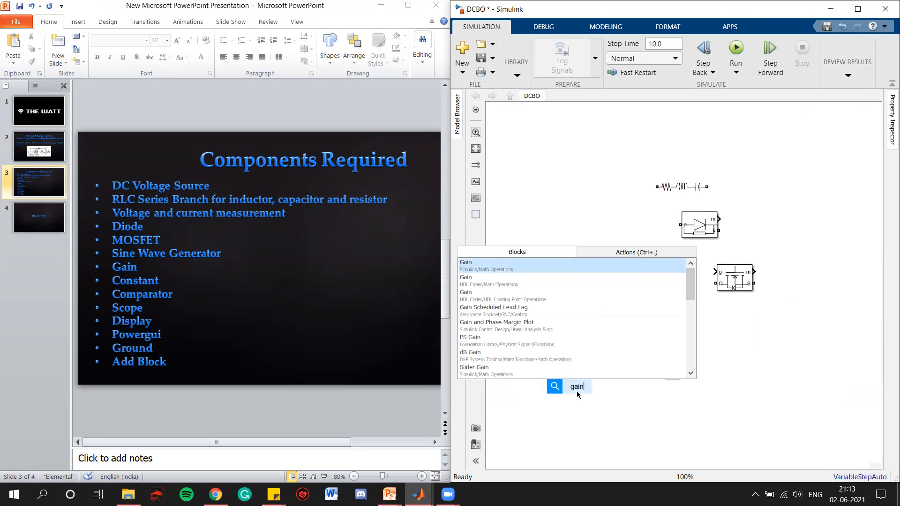
key(Return)
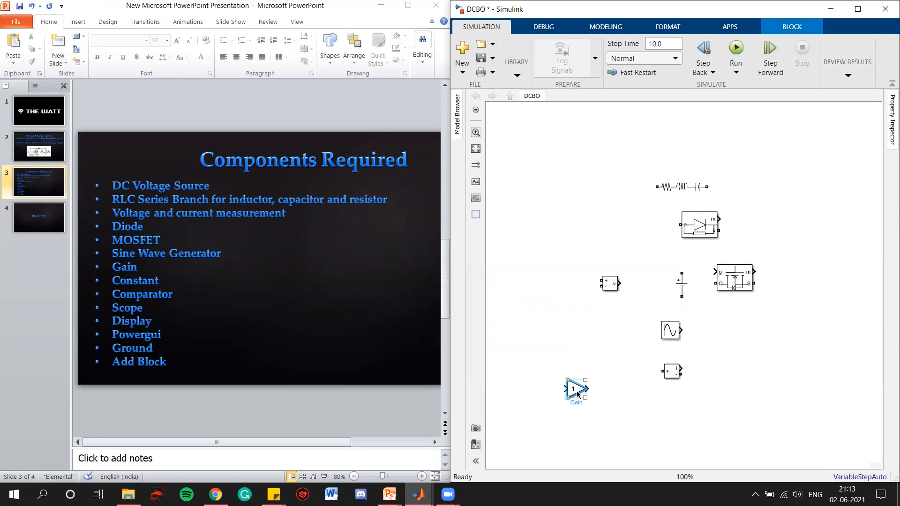
Insert a Simulink Sources Constant block in the empty area above the Gain block.
key(Delete)
double_click(560, 338)
text(con)
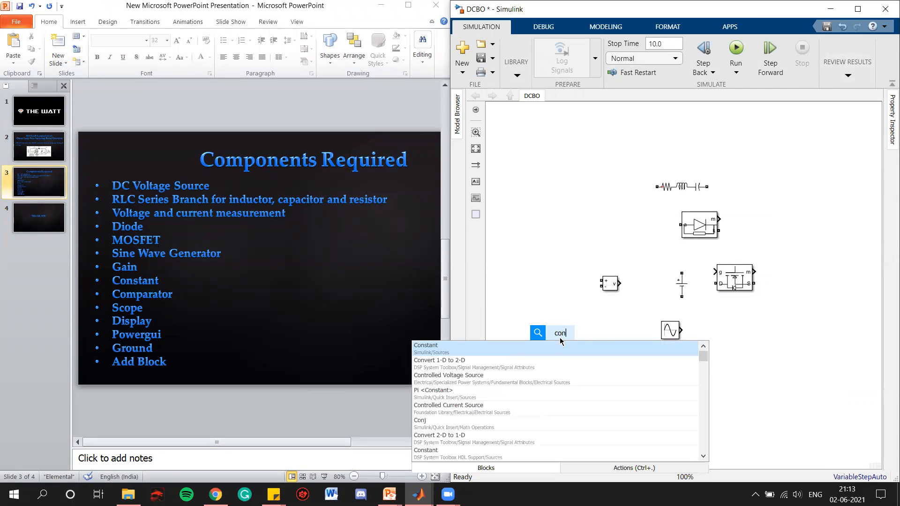
key(Return)
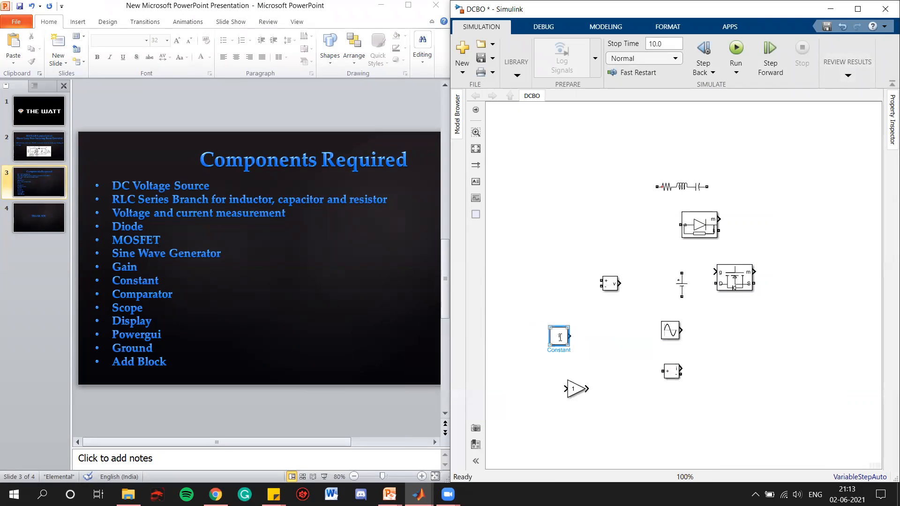
Try the Electrical Integrated Circuits Comparator block in the empty area beside the RLC branch, and delete it.
double_click(580, 173)
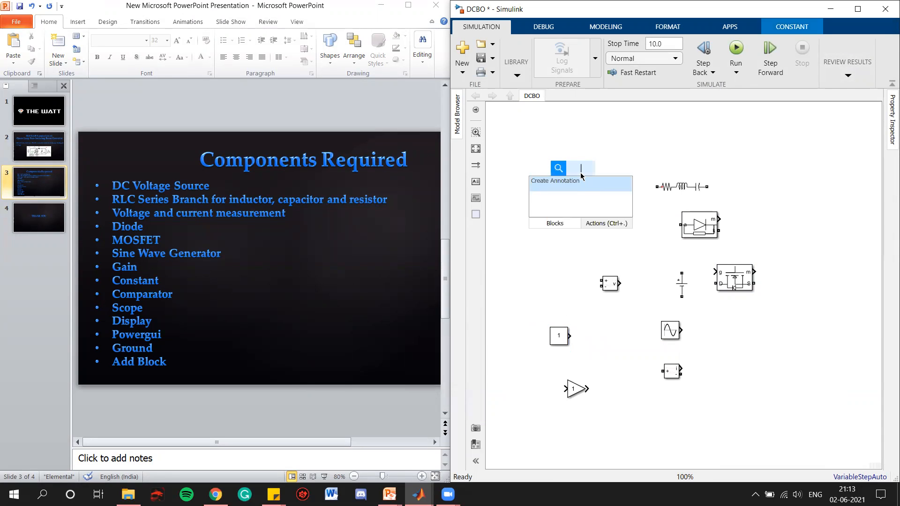
text(compa)
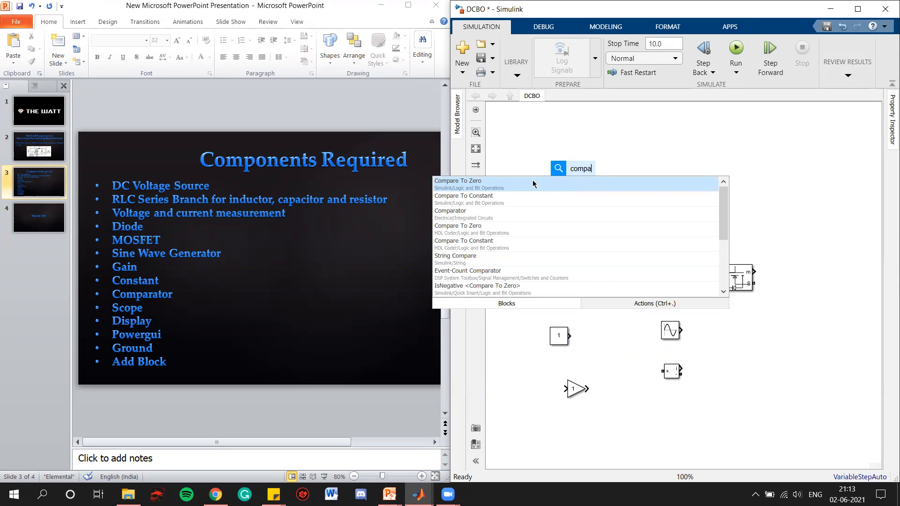
click(507, 216)
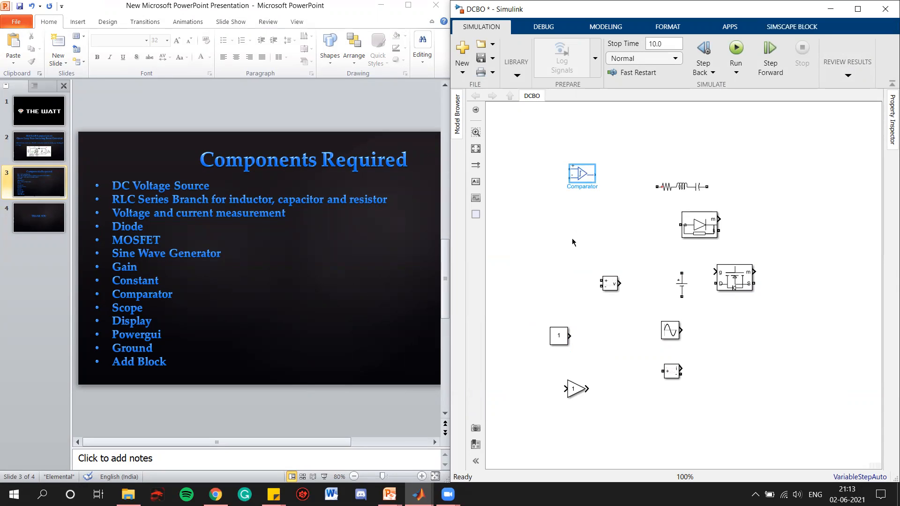
key(Delete)
Search the Simulink library for "comparator".
click(517, 76)
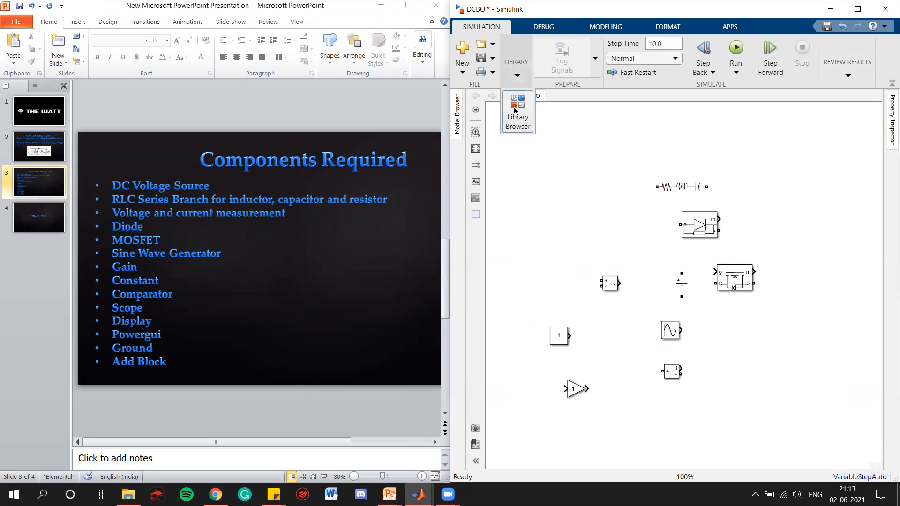
click(519, 118)
click(102, 21)
text(comparator)
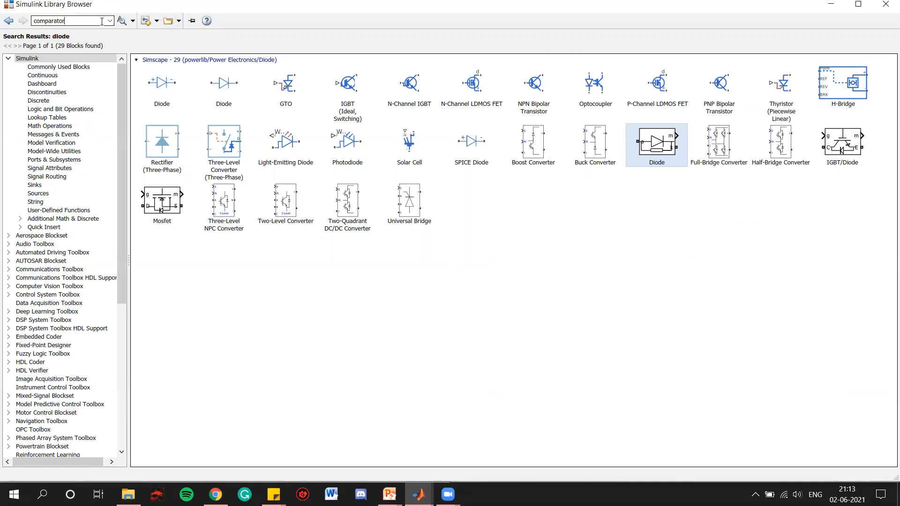
key(Return)
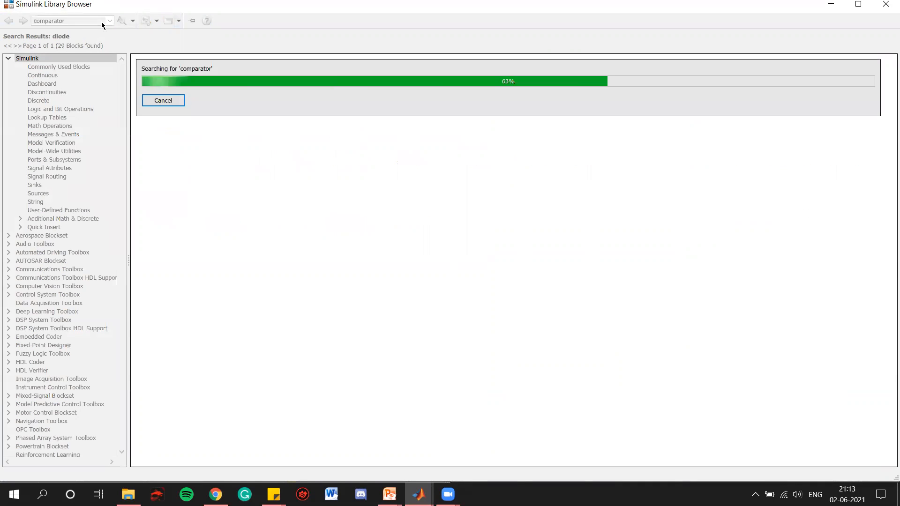
Search the library for "logic" and add the HDL Coder Relational Operator block to the DCBO model.
double_click(86, 18)
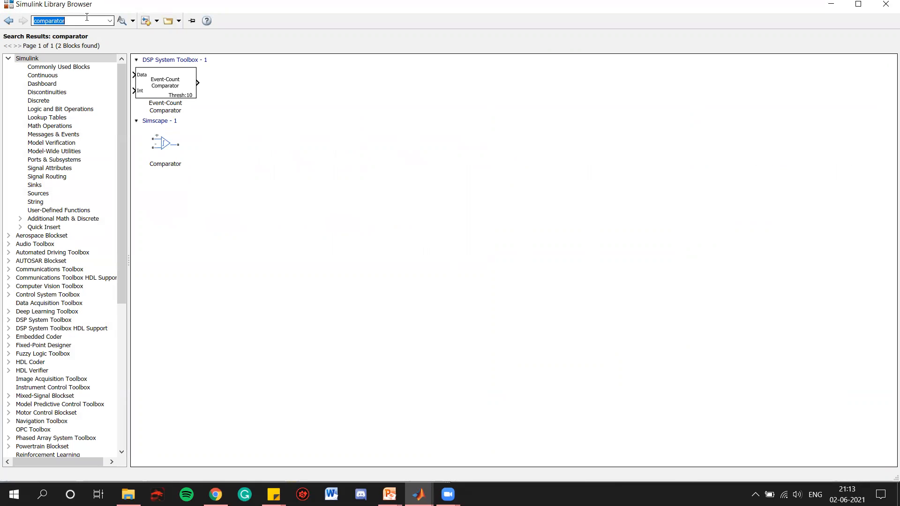
text(logic)
key(Return)
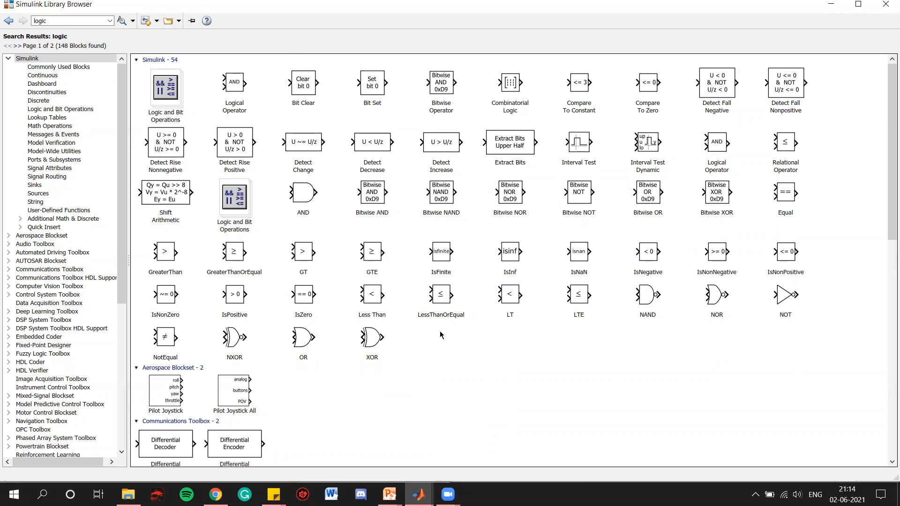
scroll(447, 326, down, 1)
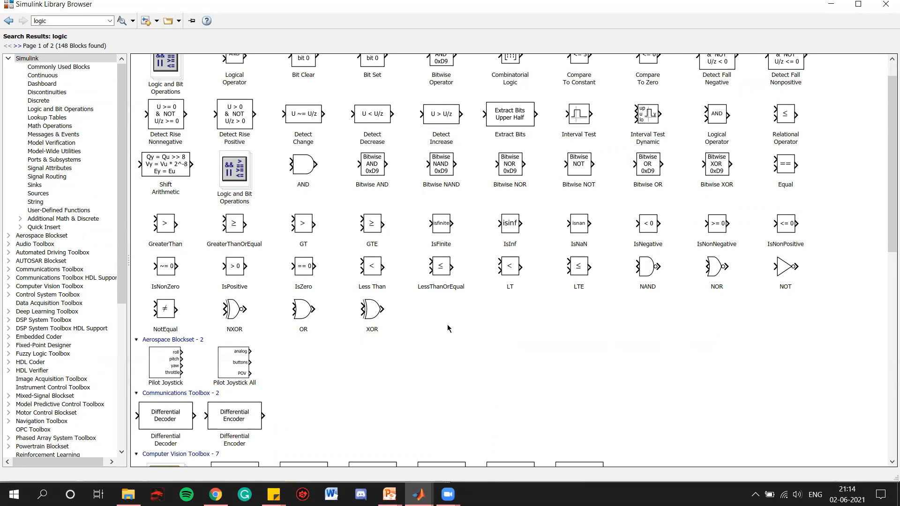
scroll(447, 327, down, 4)
scroll(447, 325, down, 9)
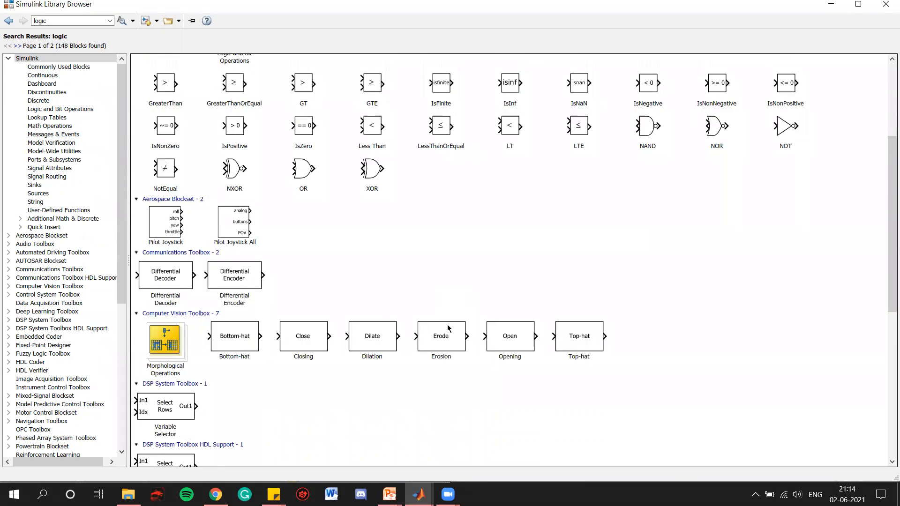
scroll(447, 325, down, 1)
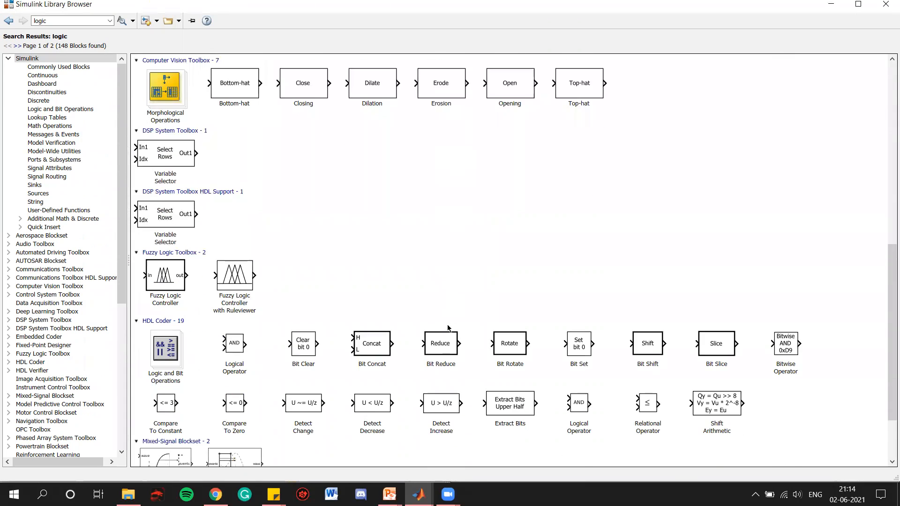
scroll(454, 309, down, 2)
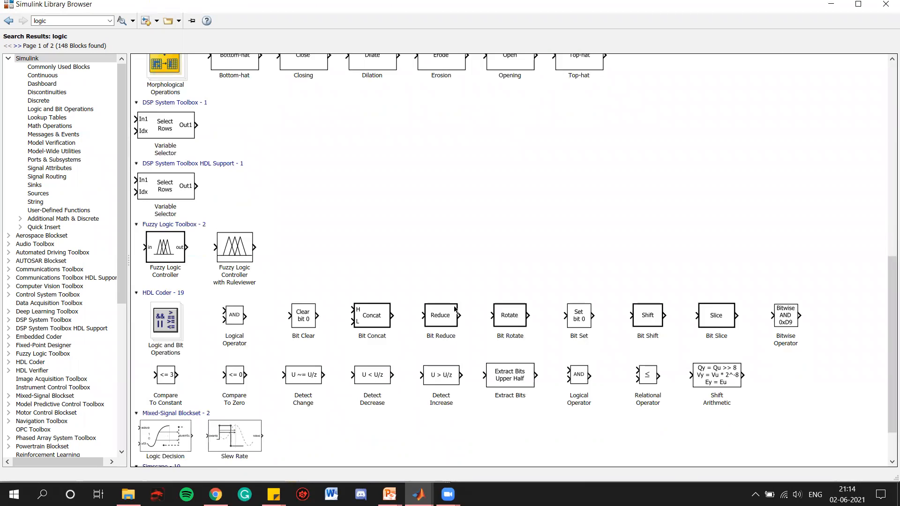
click(648, 348)
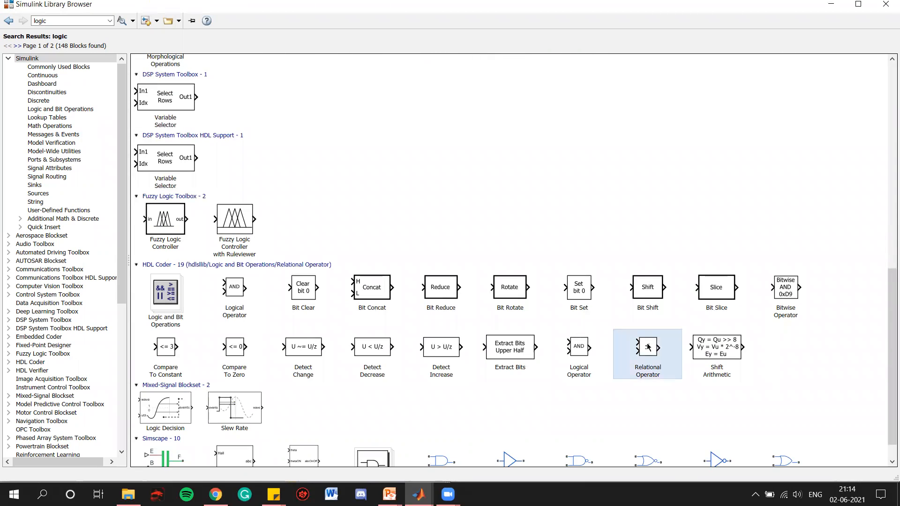
right_click(649, 347)
click(689, 351)
click(886, 3)
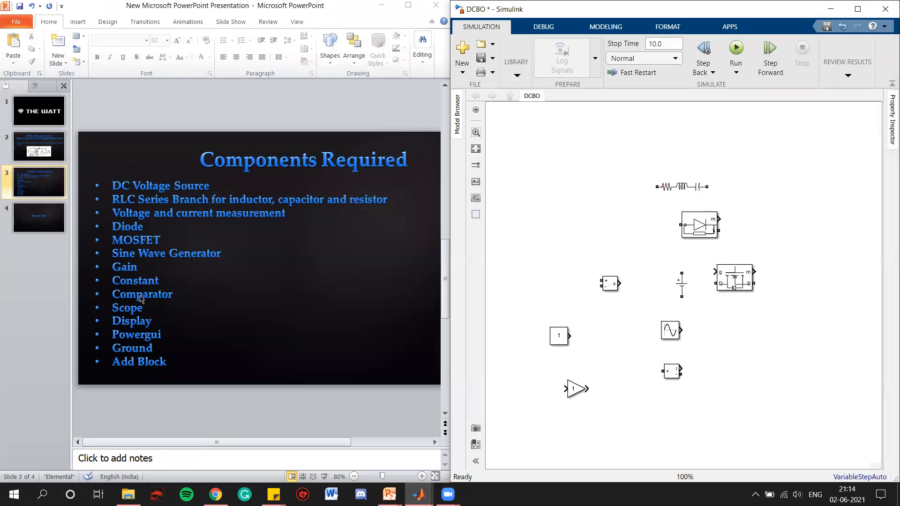
Insert a Scope block above the Constant block and a Display block above the Scope.
double_click(545, 235)
text(scope)
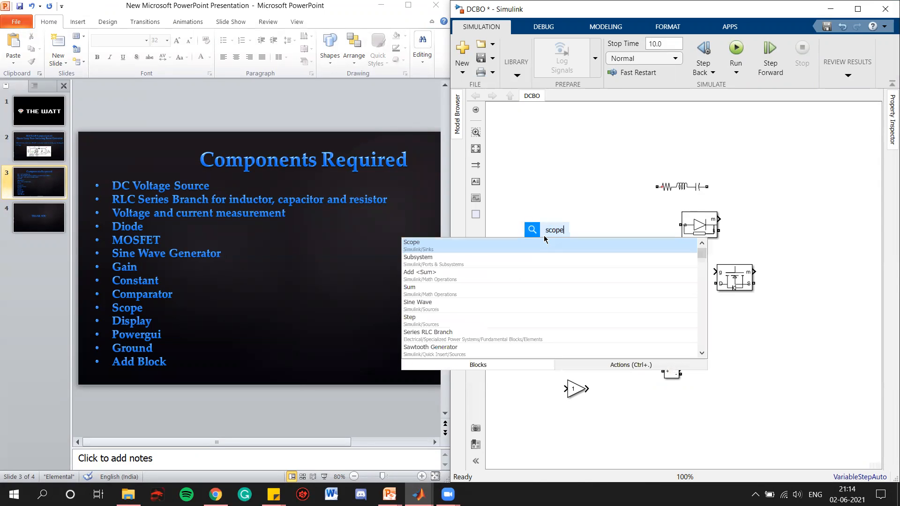
key(Return)
double_click(585, 158)
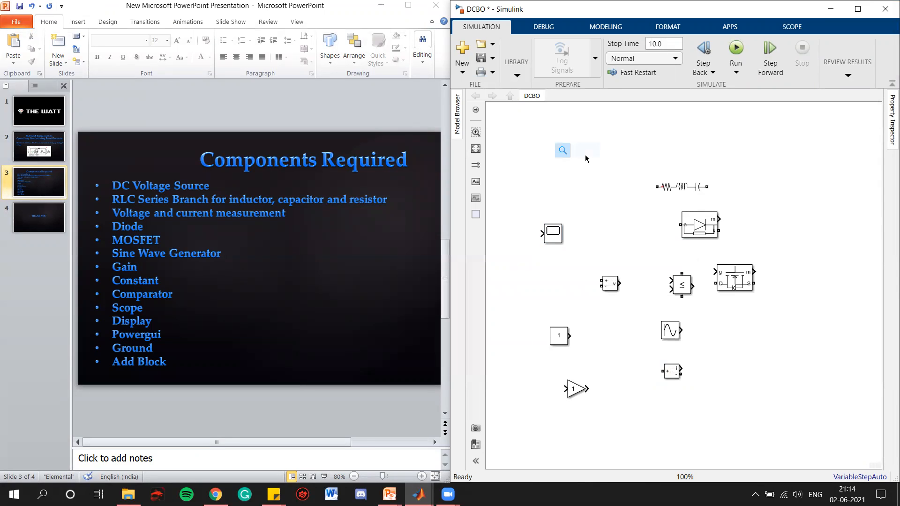
text(dis)
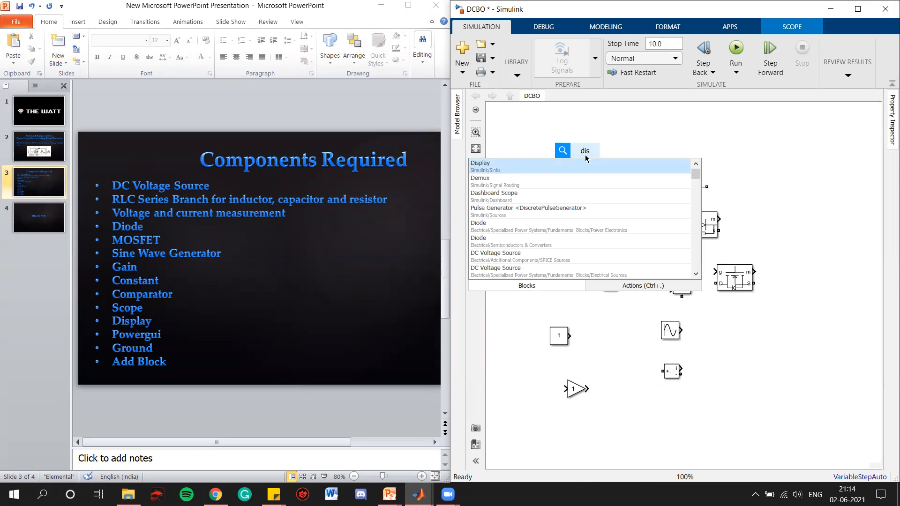
text(play)
key(Return)
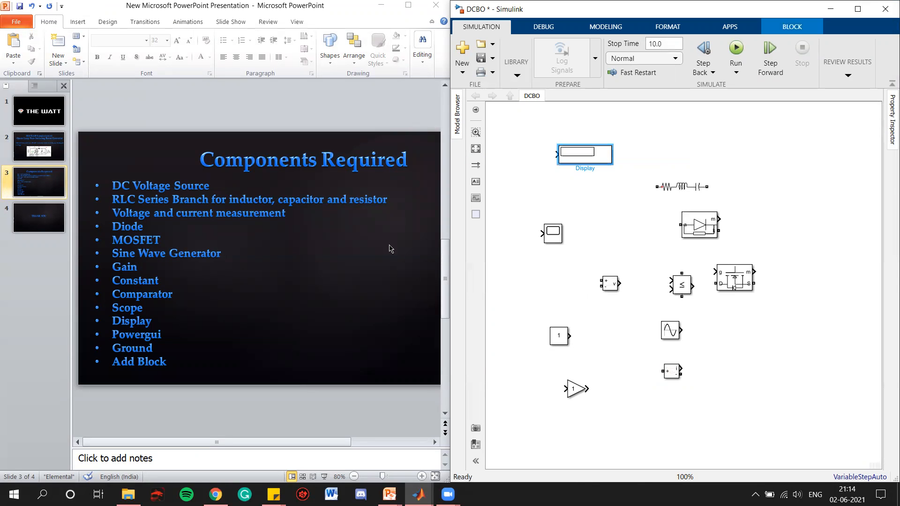
Insert a powergui block beside the Diode and the Specialized Power Systems Elements Ground block above it.
double_click(786, 226)
text(powergui)
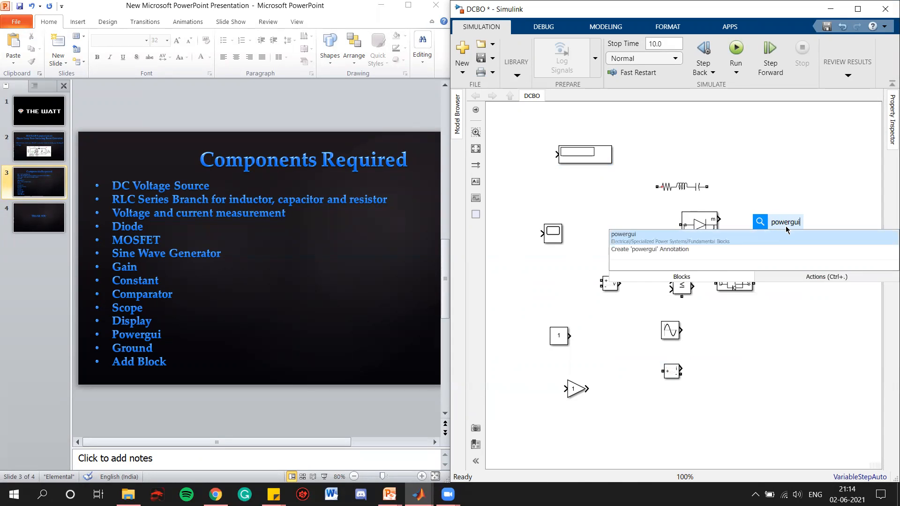
key(Return)
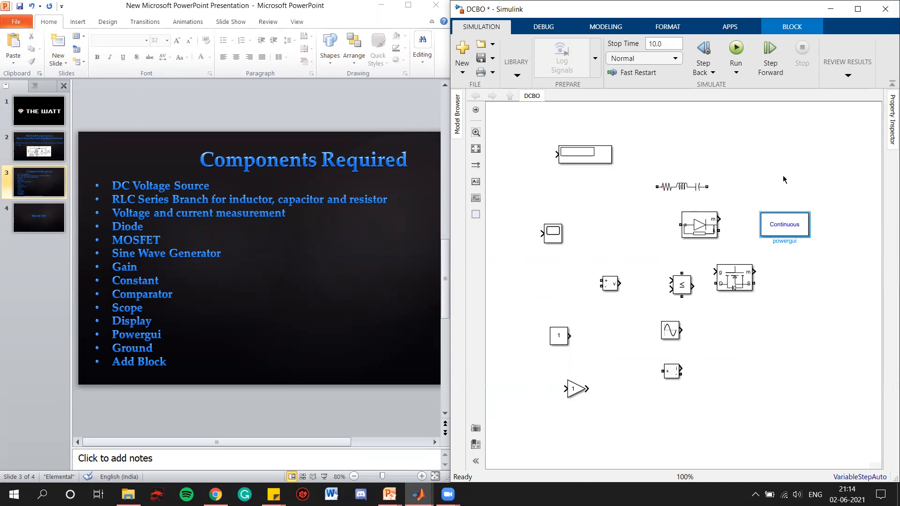
double_click(784, 179)
text(ground)
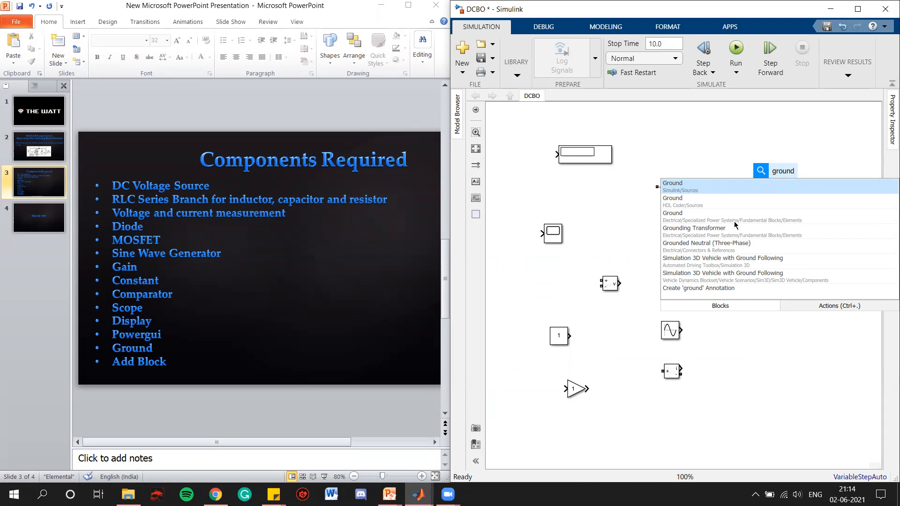
click(778, 218)
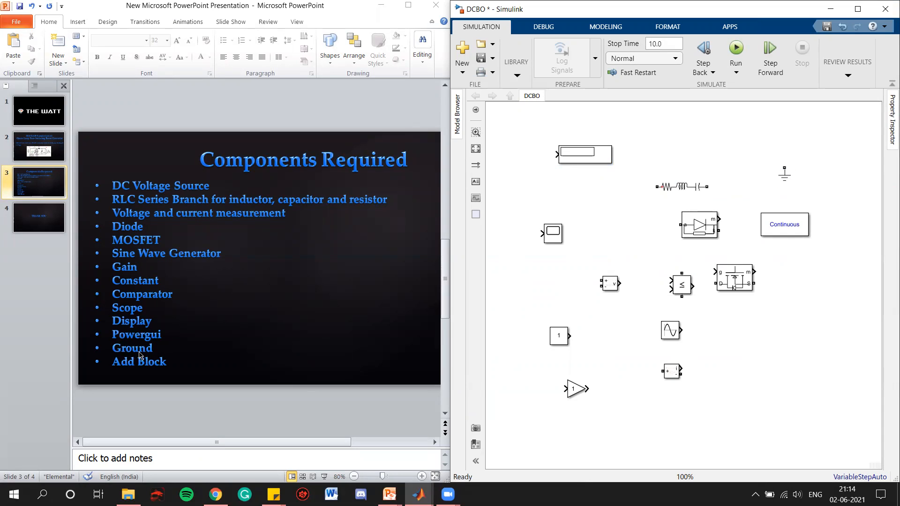
Insert a Simulink Math Operations Add block beside the Sine Wave block, below the Mosfet.
double_click(731, 335)
text(add)
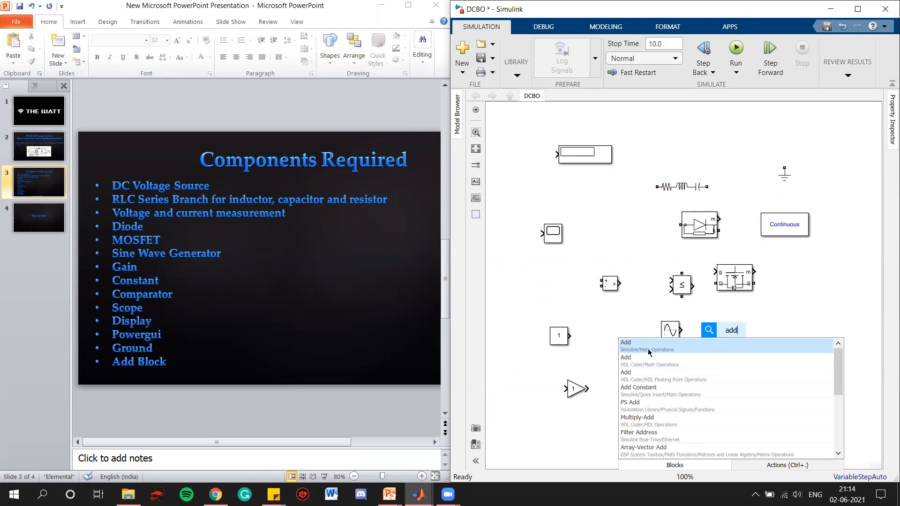
click(648, 352)
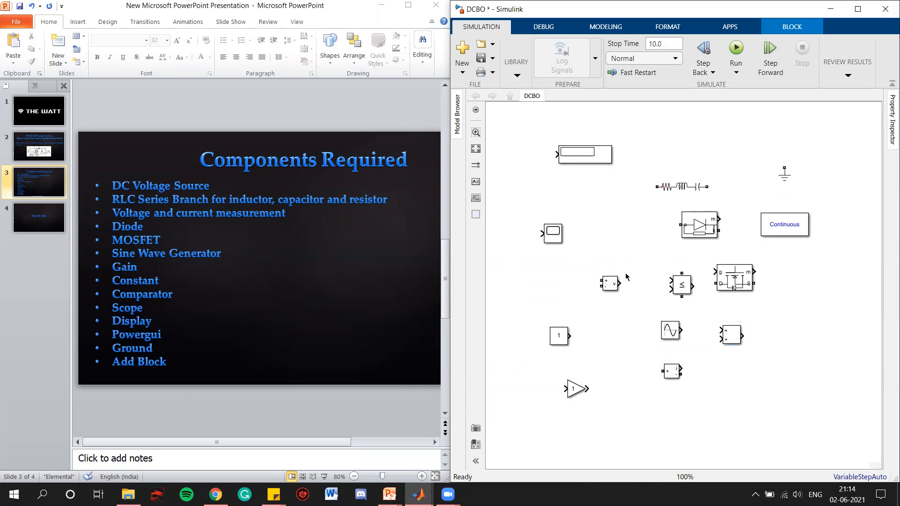
Maximize the model window, move powergui to the far upper-right corner, and shift the Diode and Mosfet away from the clustered blocks.
click(857, 9)
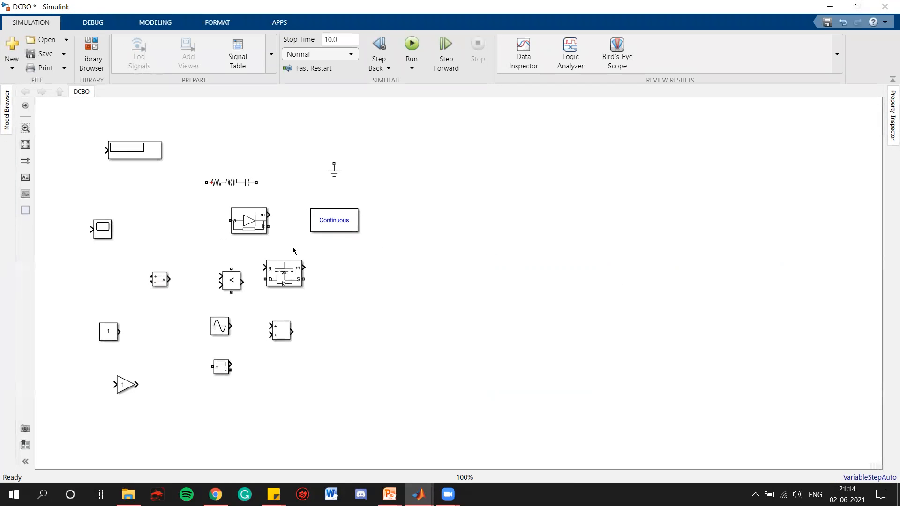
drag(352, 235, 806, 141)
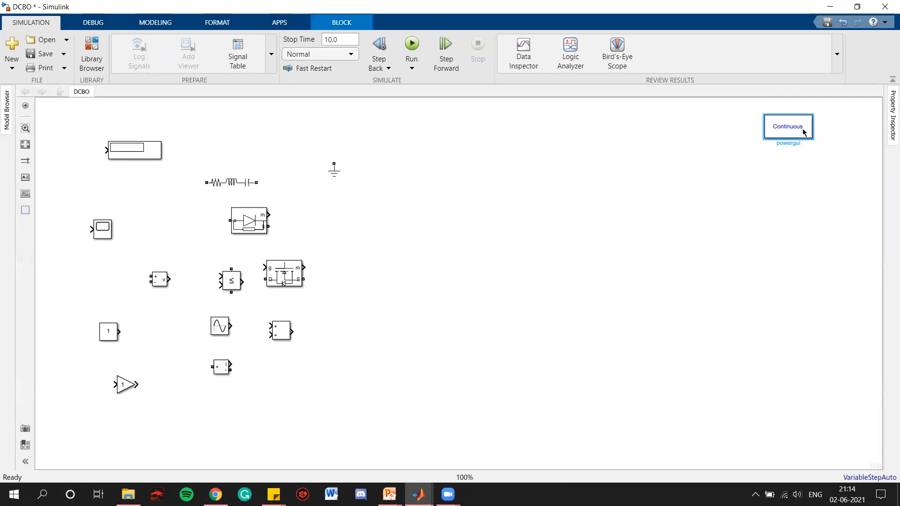
drag(427, 240, 434, 250)
click(288, 274)
drag(287, 274, 340, 287)
Turn off the Mosfet block's measurement port in its parameters and apply the change.
double_click(338, 289)
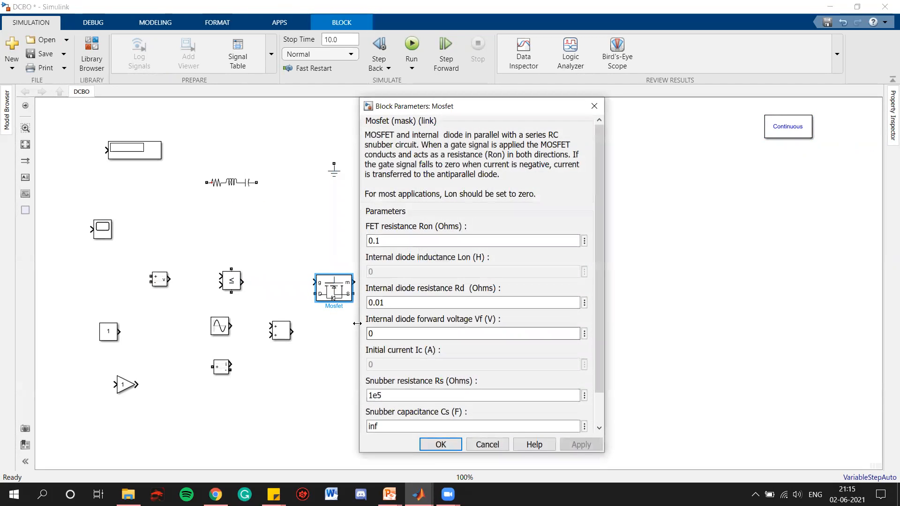
scroll(430, 414, down, 3)
click(368, 408)
click(577, 445)
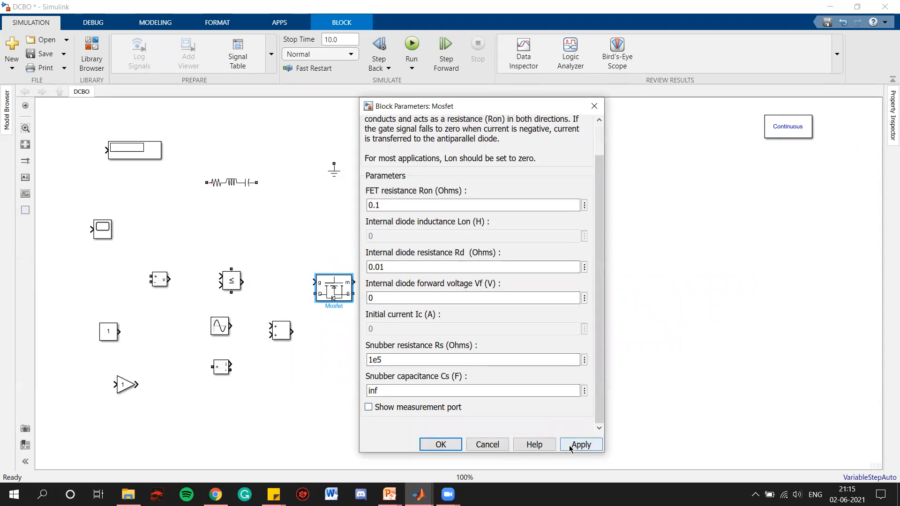
click(441, 445)
Examine the Mosfet block's g, D and S terminals and its placement relative to the Diode block.
scroll(328, 292, up, 2)
scroll(328, 291, up, 4)
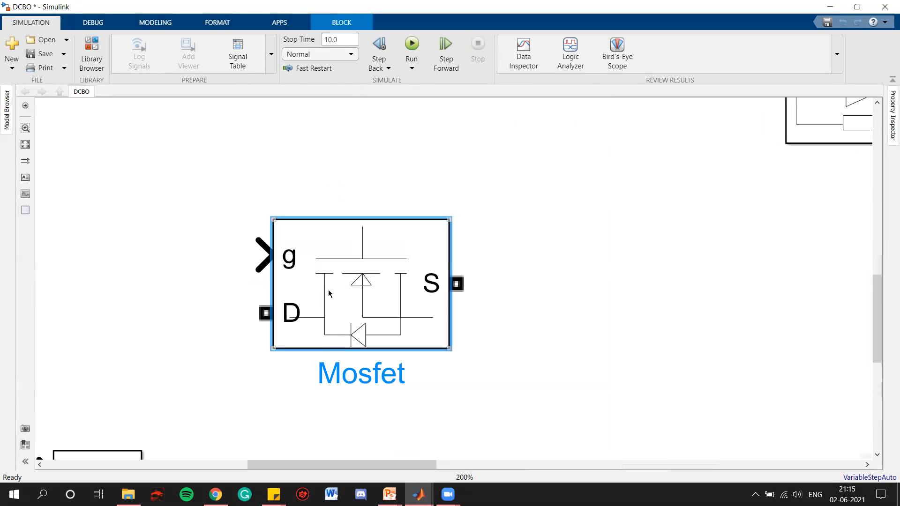
click(271, 255)
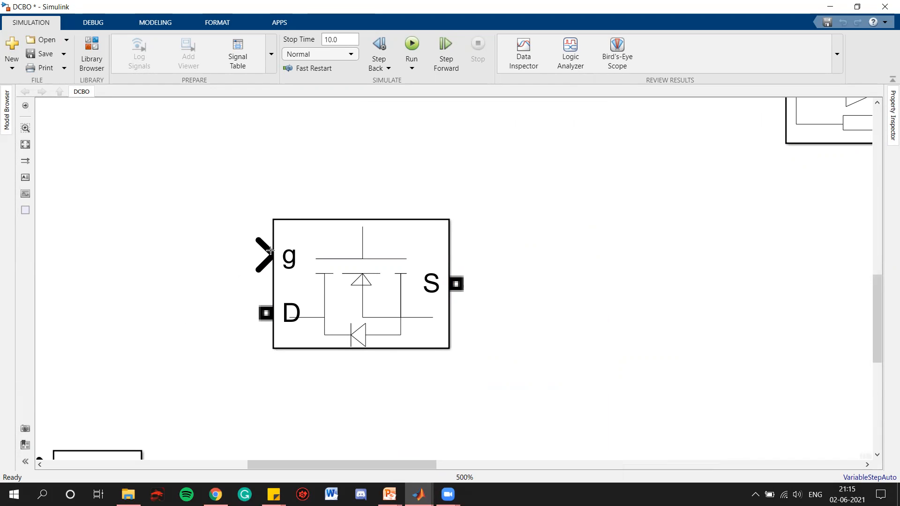
click(361, 312)
scroll(462, 325, down, 5)
click(862, 105)
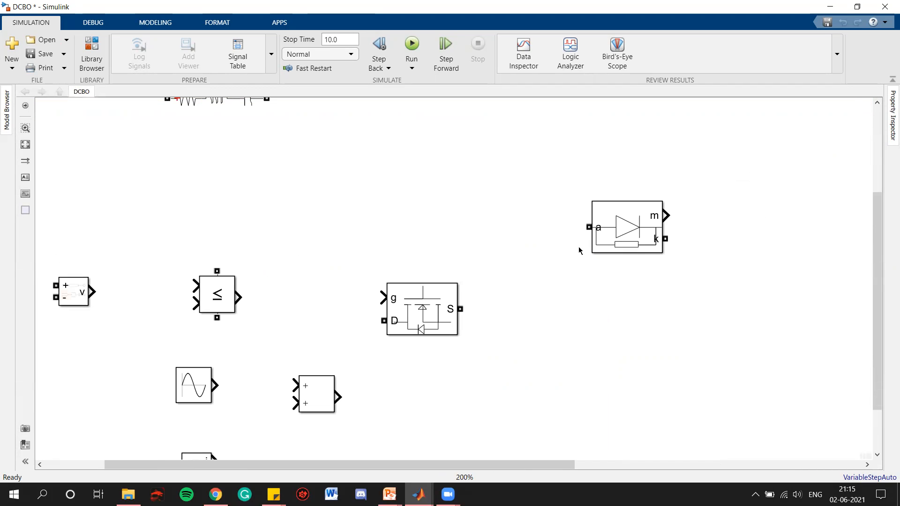
click(25, 144)
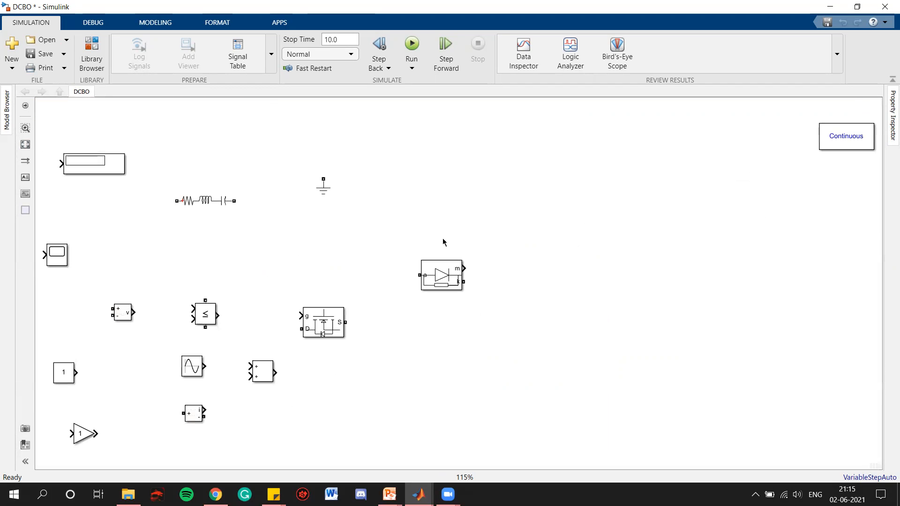
scroll(322, 335, up, 4)
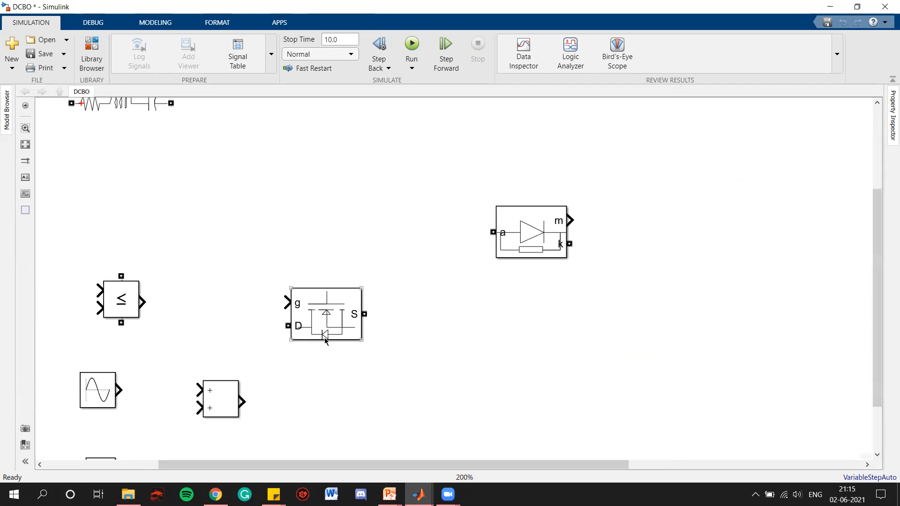
Move the Display block to the far right of the model and shift the Mosfet and Add blocks rightward.
click(25, 144)
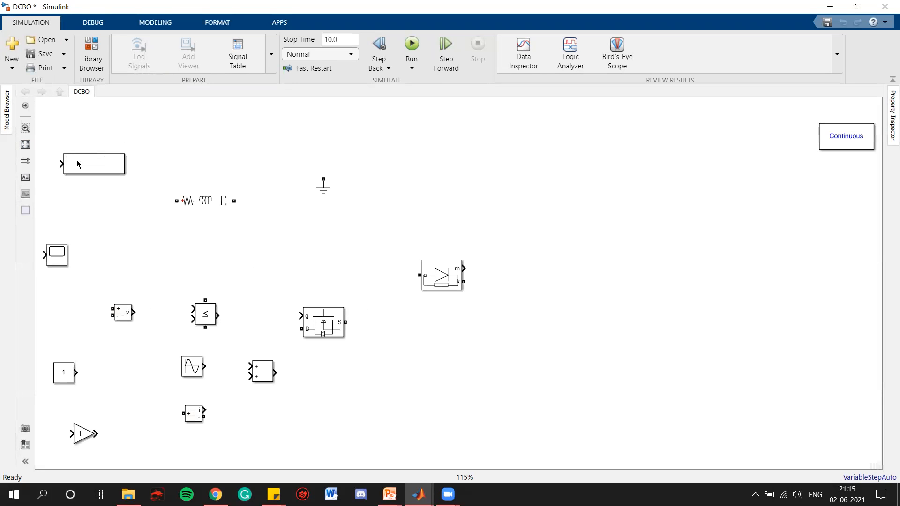
drag(90, 168, 674, 363)
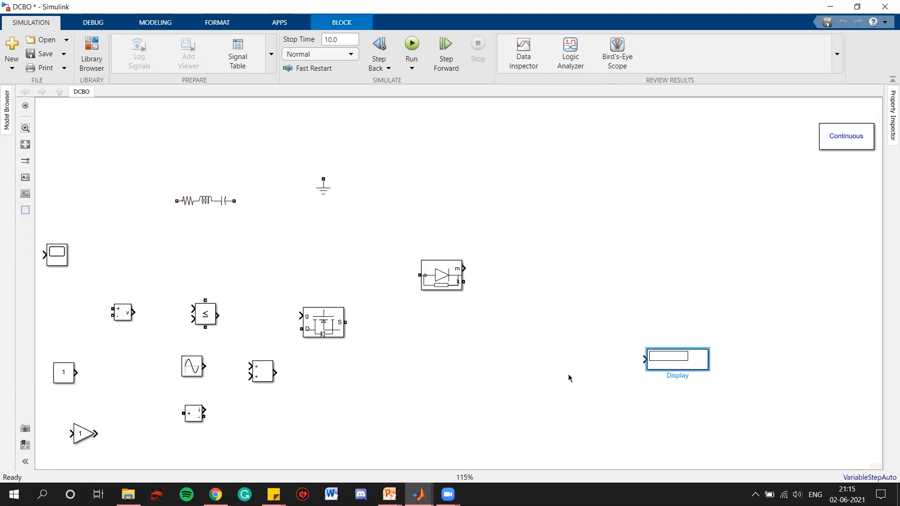
drag(327, 323, 374, 336)
click(274, 376)
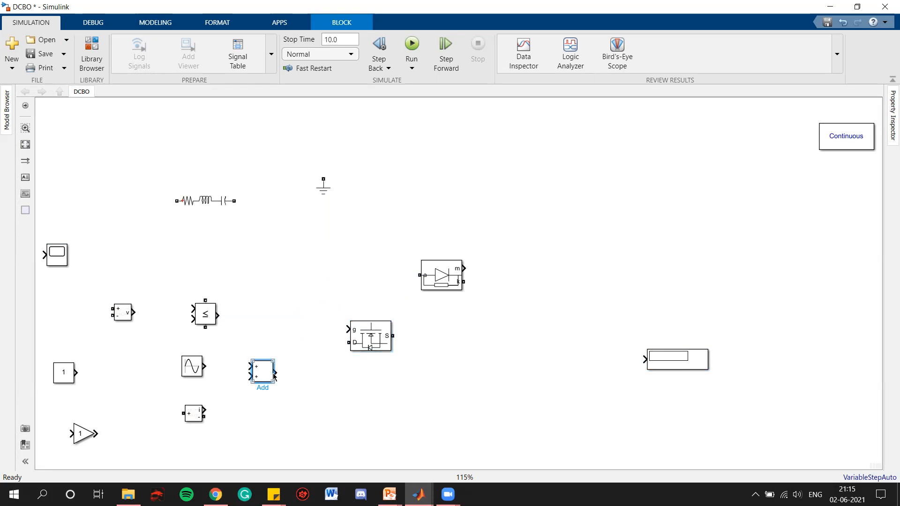
drag(275, 377, 365, 386)
Move the Series RLC Branch toward the Diode, the Relational Operator beside the Add block, and the DC Voltage Source beside the Scope.
drag(208, 205, 284, 258)
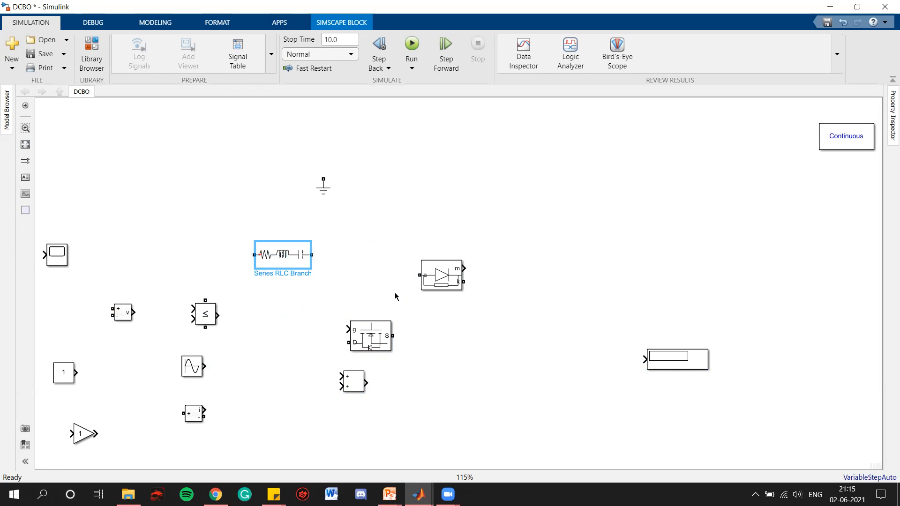
drag(208, 309, 276, 370)
drag(209, 320, 145, 259)
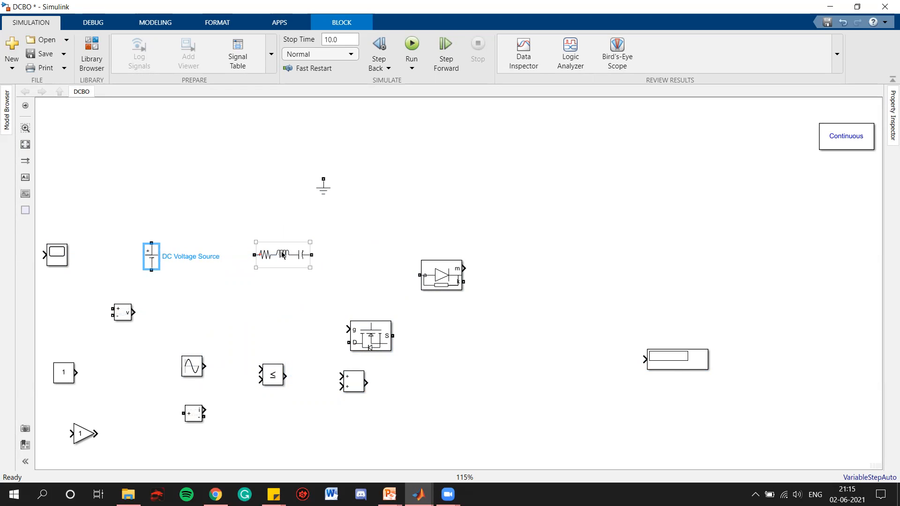
Set the Series RLC Branch to type L with an inductance of 870e-6 H.
double_click(283, 254)
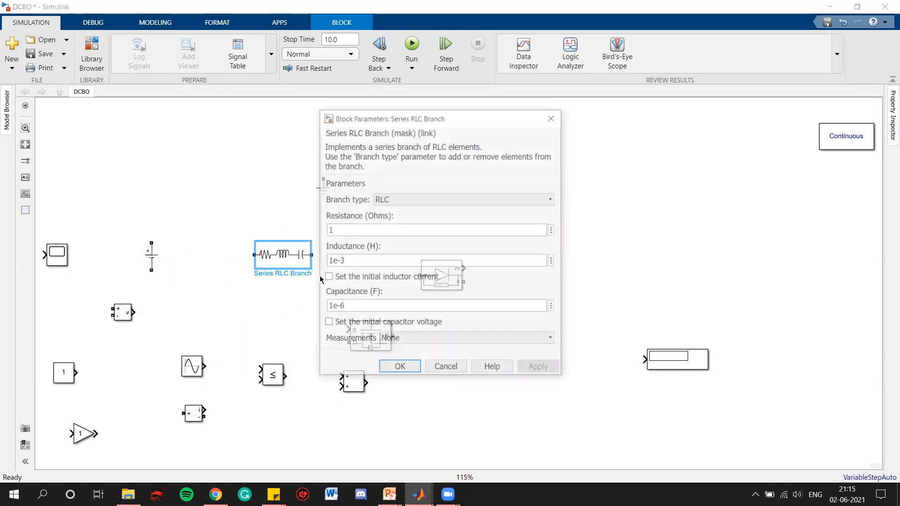
click(394, 202)
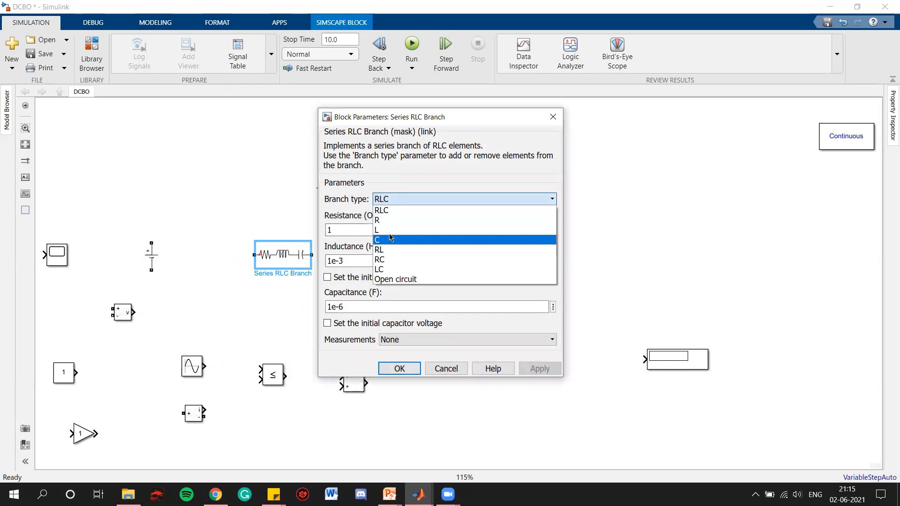
click(380, 235)
double_click(370, 230)
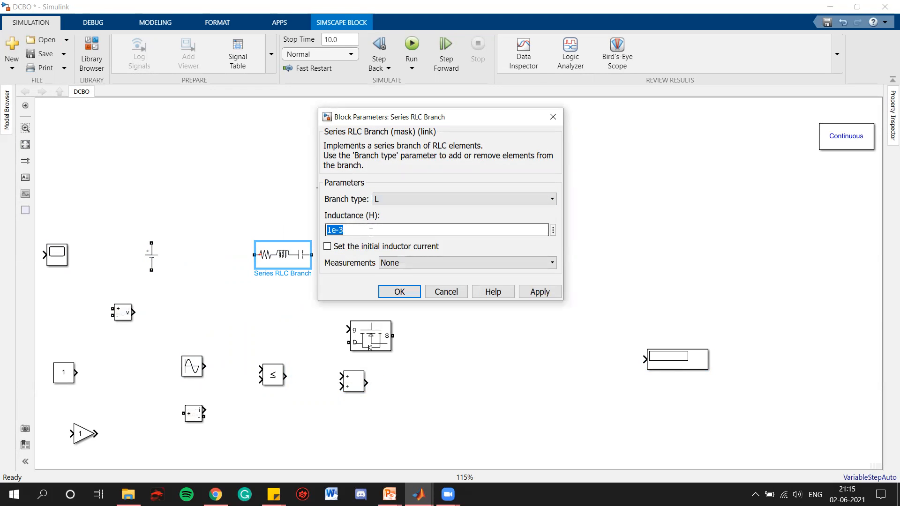
key(BackSpace)
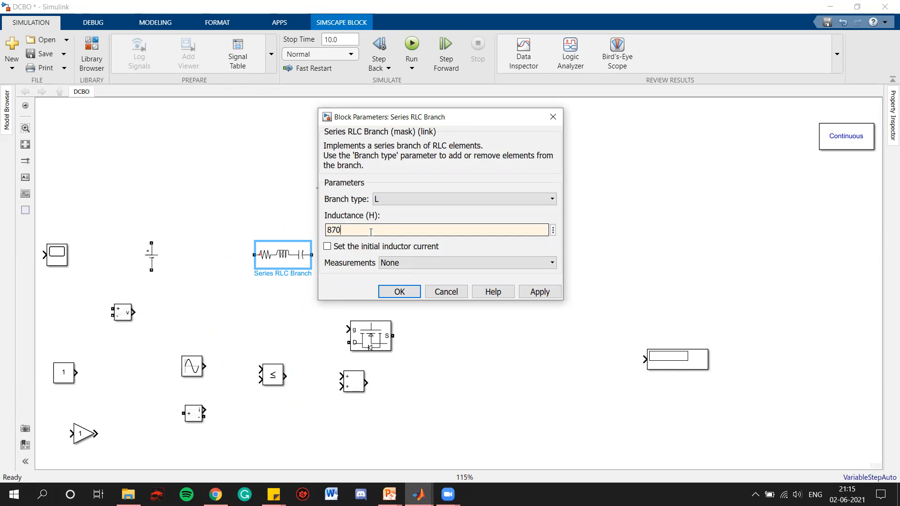
text(870e-6)
click(545, 293)
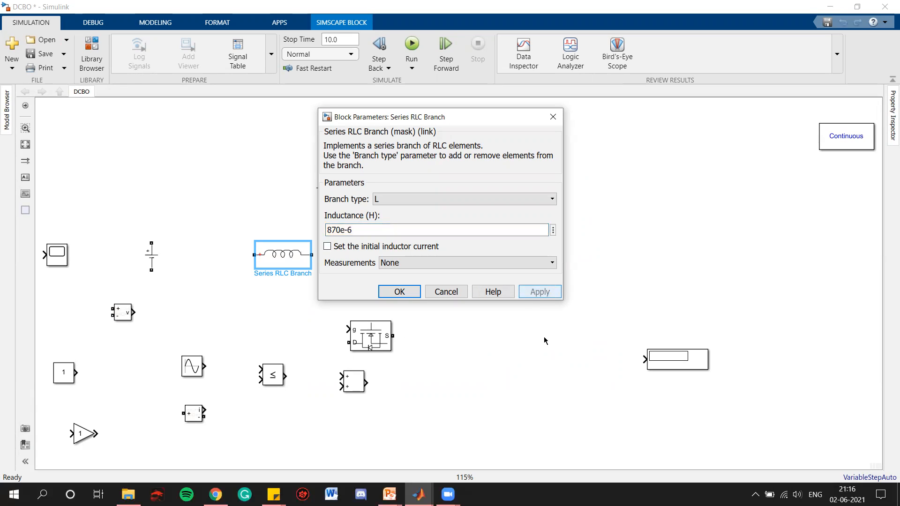
click(398, 287)
Place the inductor and Current Measurement block in a row above the DC Voltage Source, and move the Ground block below the Mosfet.
drag(274, 249, 247, 185)
drag(323, 188, 416, 408)
drag(265, 191, 299, 192)
click(193, 412)
drag(197, 413, 204, 188)
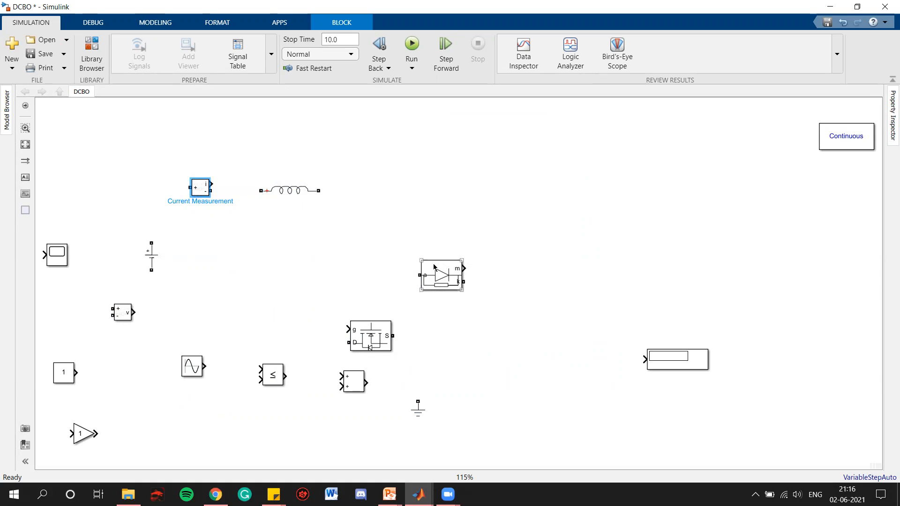
Rotate the Mosfet 90 degrees clockwise, place it below and right of the inductor, and align the Diode with the inductor row.
drag(443, 277, 546, 294)
click(377, 340)
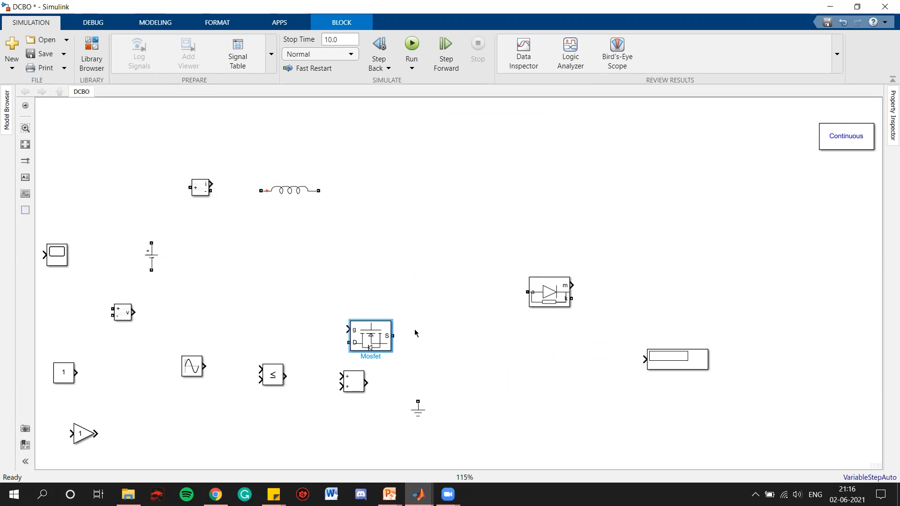
key(ctrl+r)
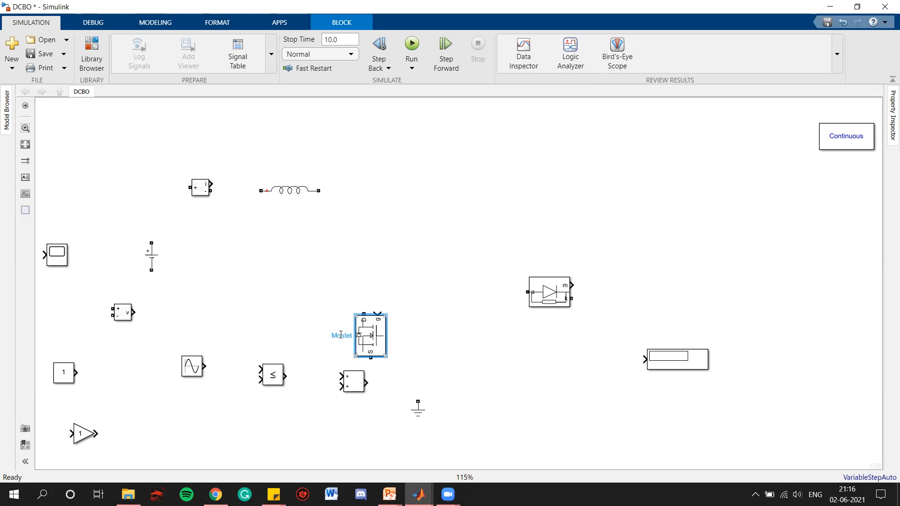
drag(373, 335, 384, 258)
click(453, 331)
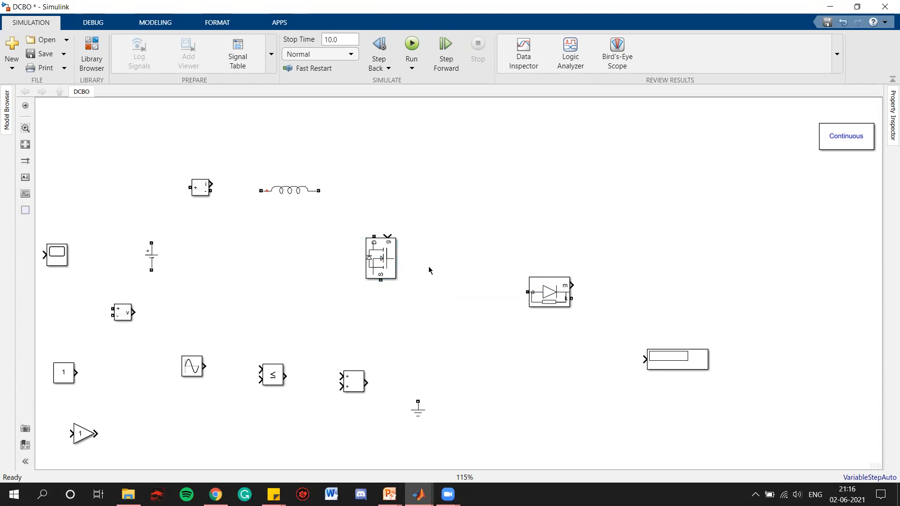
click(555, 291)
drag(553, 293, 486, 193)
click(577, 300)
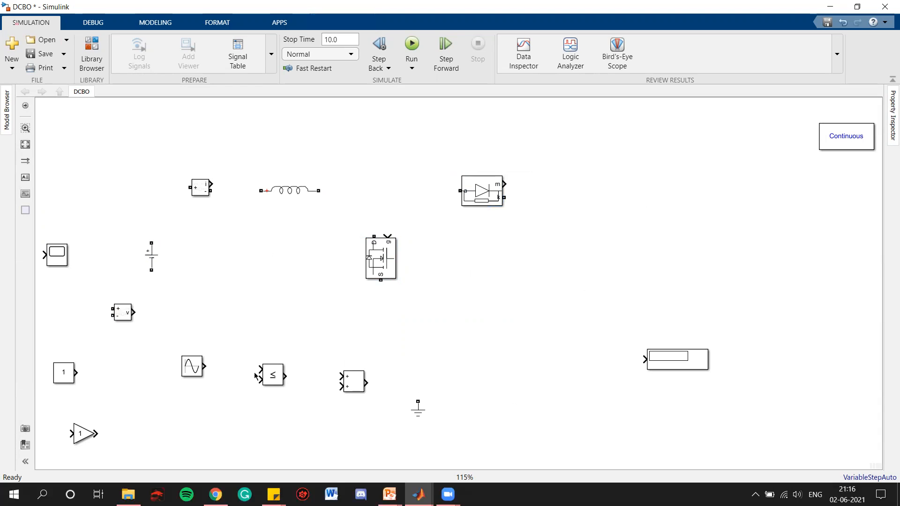
Copy the inductor branch to the lower right of the Diode and rotate the copy to vertical.
click(270, 207)
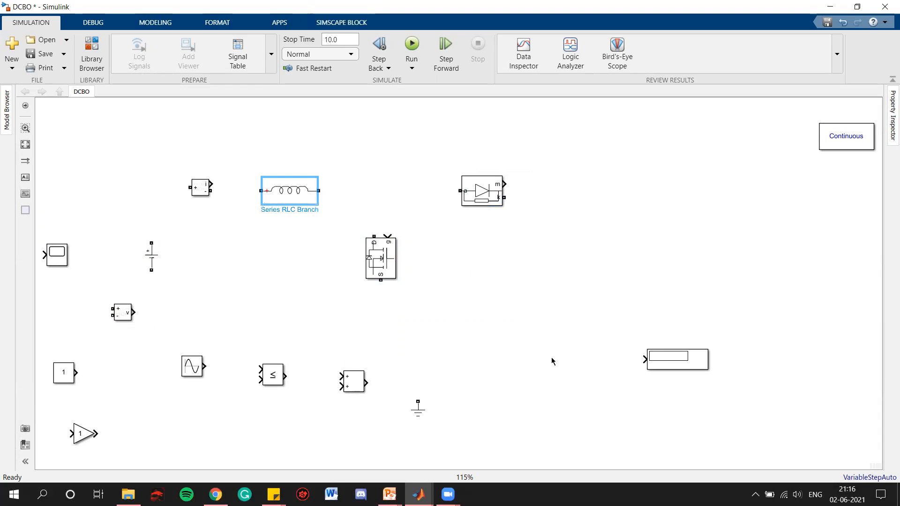
drag(312, 196, 592, 250)
key(ctrl+r)
Set the vertical RLC branch to type C with a capacitance of 2034e-6 F.
double_click(580, 254)
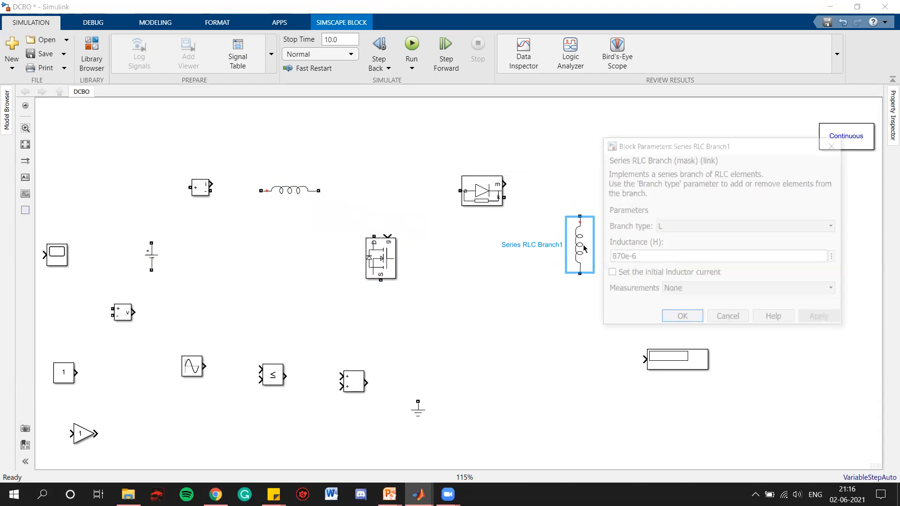
click(677, 229)
click(677, 255)
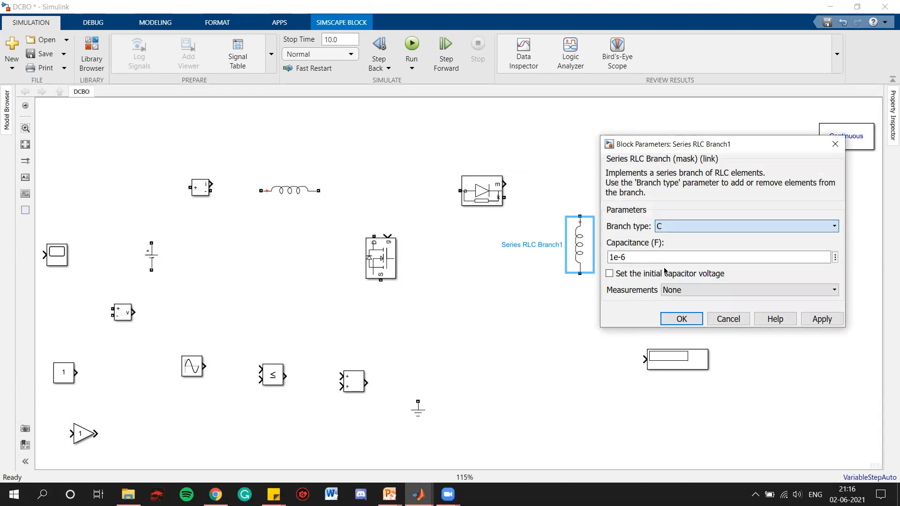
triple_click(655, 259)
click(614, 257)
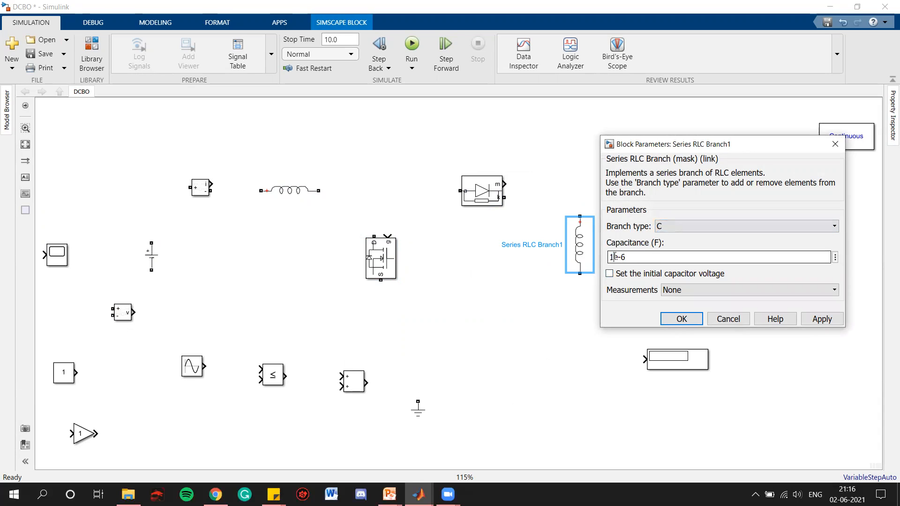
key(BackSpace)
text(20)
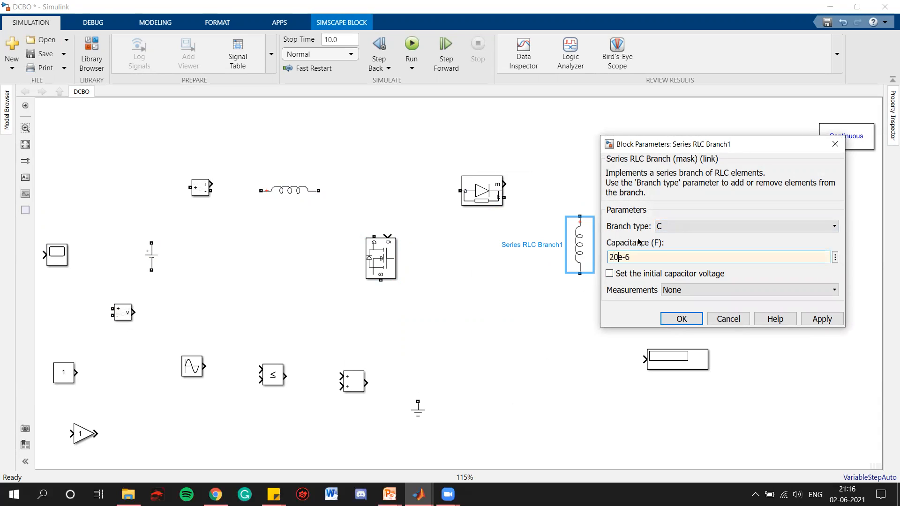
text(34)
click(819, 320)
click(675, 318)
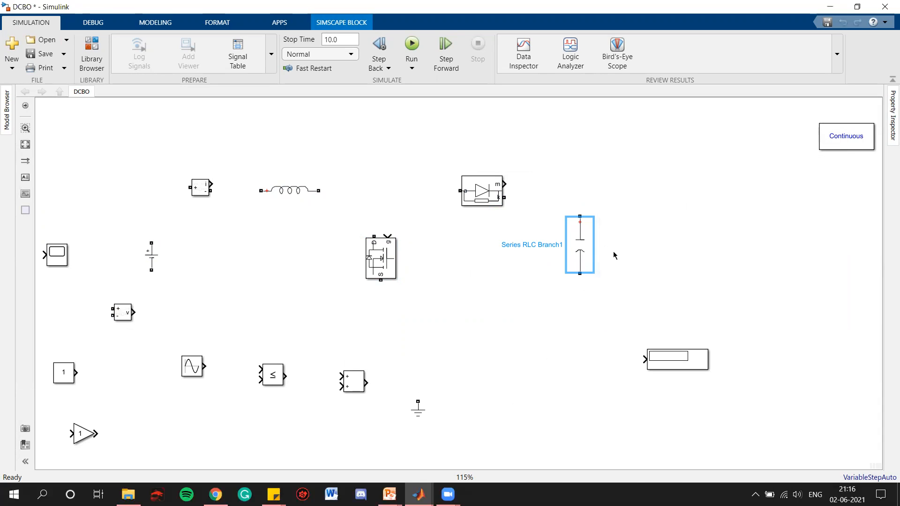
Copy the capacitor branch to its right and set the copy to type R with a resistance of 10 ohms.
drag(569, 253, 646, 253)
double_click(645, 252)
click(497, 227)
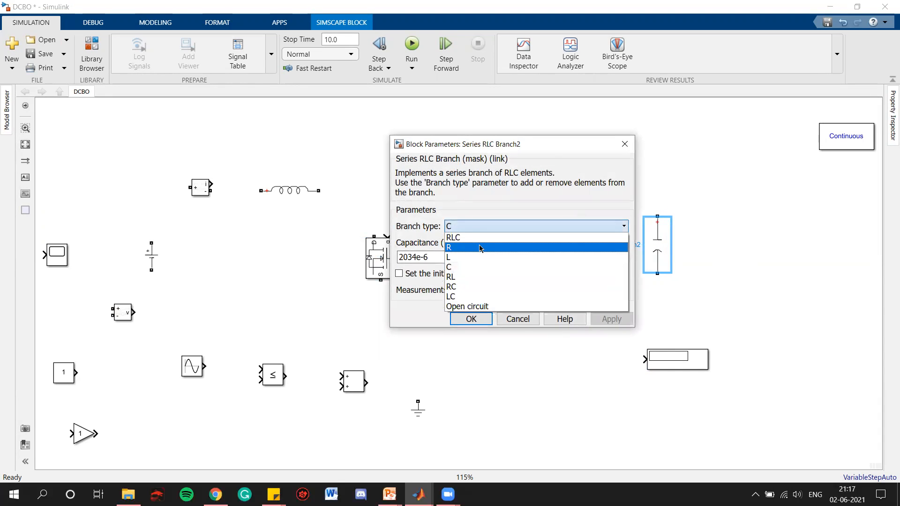
click(471, 247)
text(10)
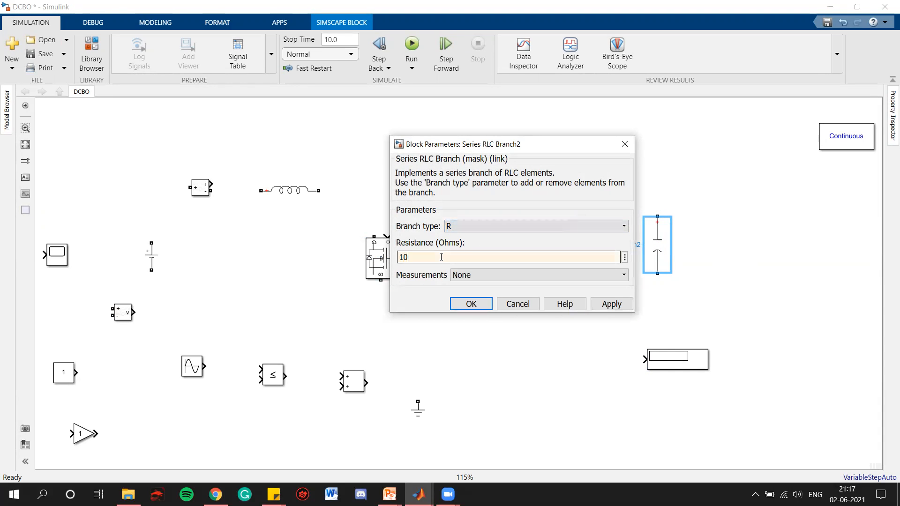
click(478, 306)
click(750, 294)
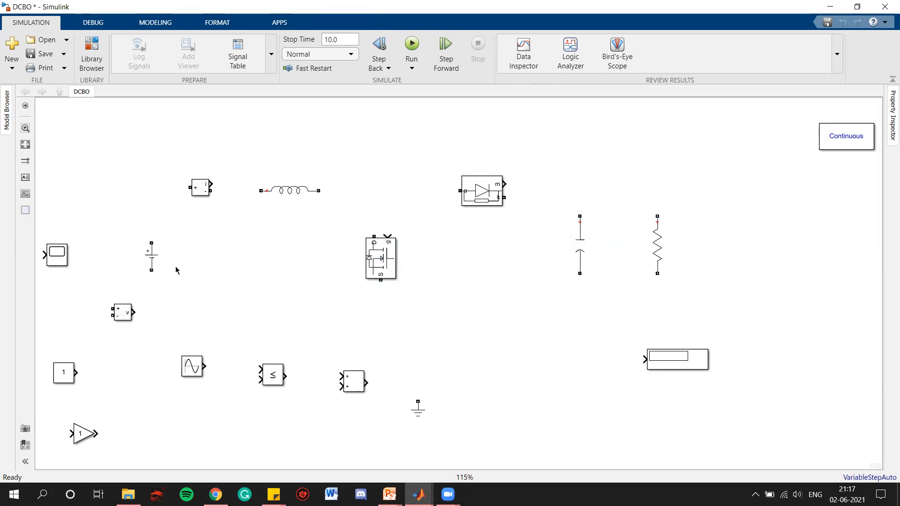
Copy the Current Measurement block to the gap above the capacitor and resistor, and shift the resistor slightly right.
click(197, 185)
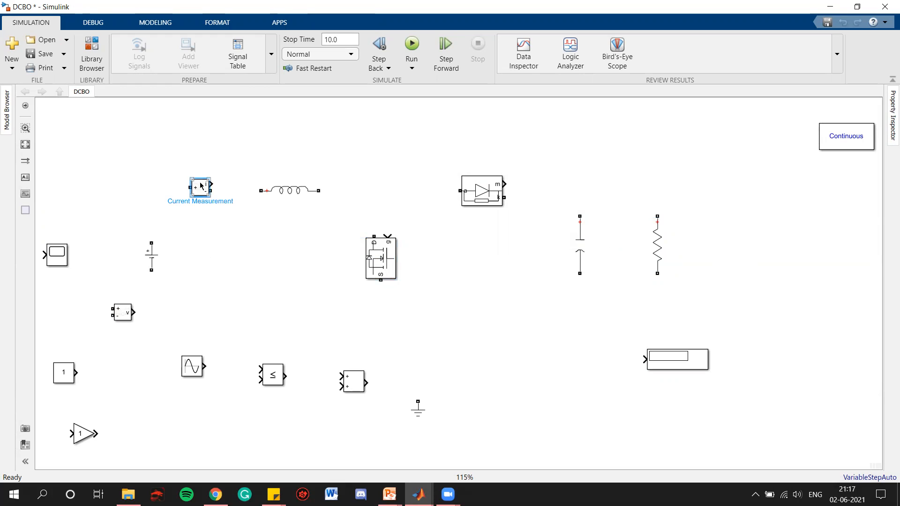
drag(205, 191, 623, 194)
drag(660, 240, 673, 240)
drag(619, 191, 625, 190)
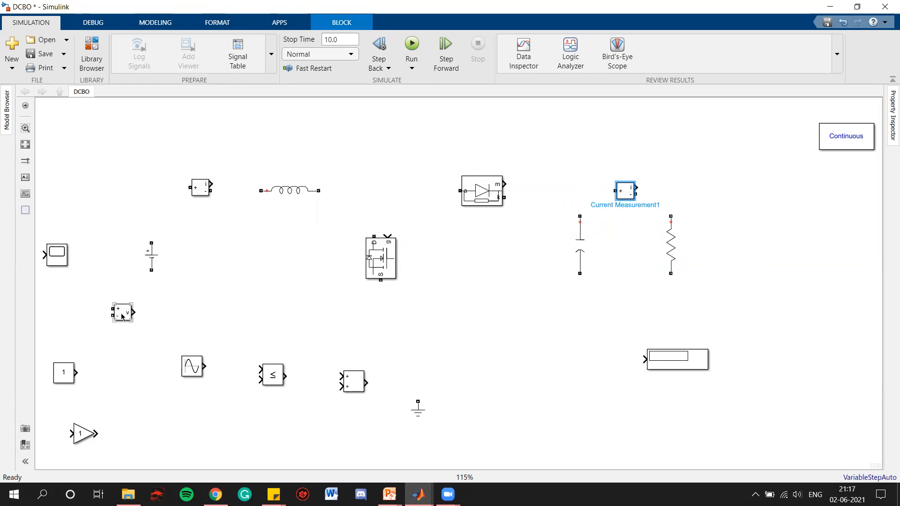
Place Voltage Measurement blocks beside the resistor and the DC Voltage Source, and move the Scope to the far right.
drag(122, 317, 734, 248)
click(781, 341)
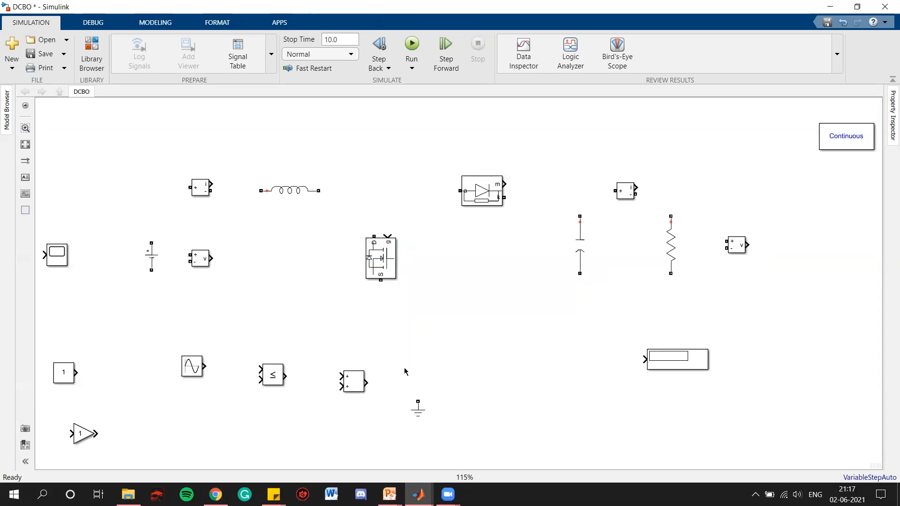
drag(52, 260, 824, 249)
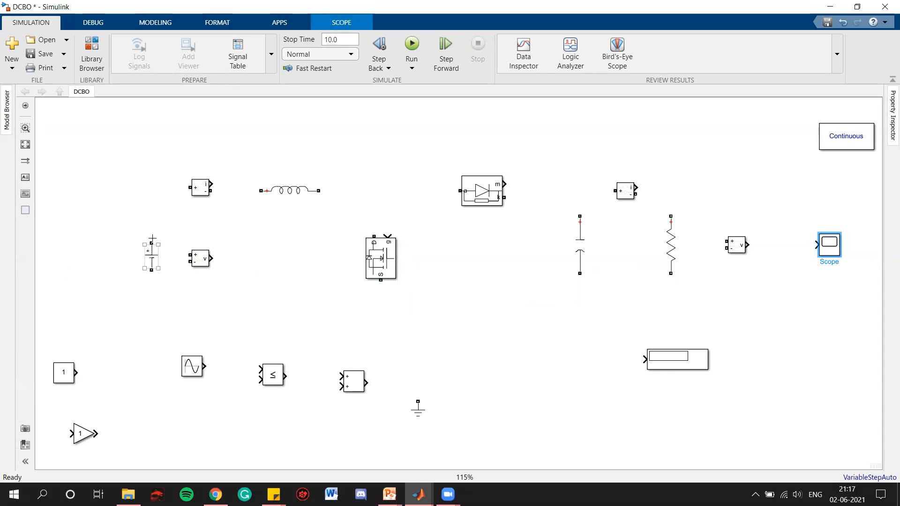
Wire the main loop from the DC source through the first current measurement, inductor, Diode, second current measurement and resistor back to the source.
drag(152, 243, 260, 190)
mouse_move(319, 190)
mouse_down()
mouse_move(615, 191)
mouse_move(670, 216)
mouse_up()
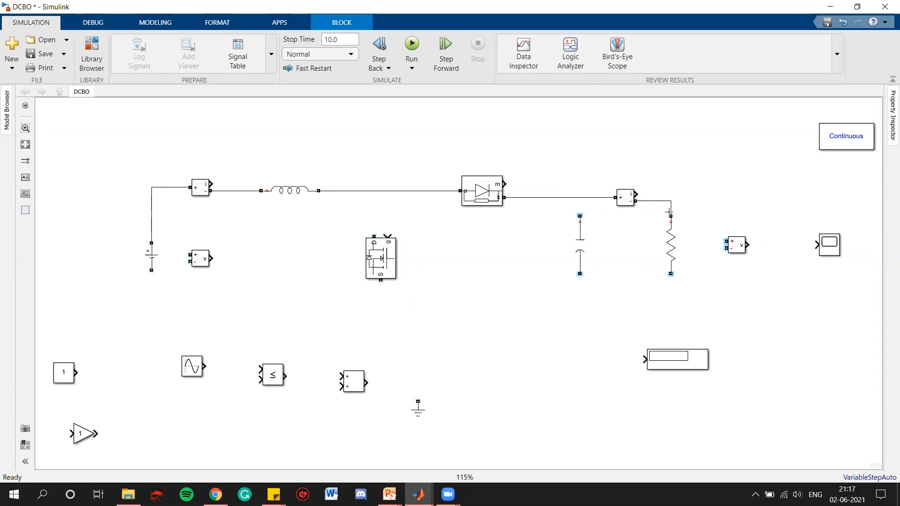
mouse_move(671, 274)
mouse_down()
mouse_move(546, 311)
mouse_move(141, 297)
mouse_move(153, 270)
mouse_up()
Connect the Mosfet's S terminal to the return wire and its D terminal to the wire between the inductor and Diode.
drag(389, 294, 391, 313)
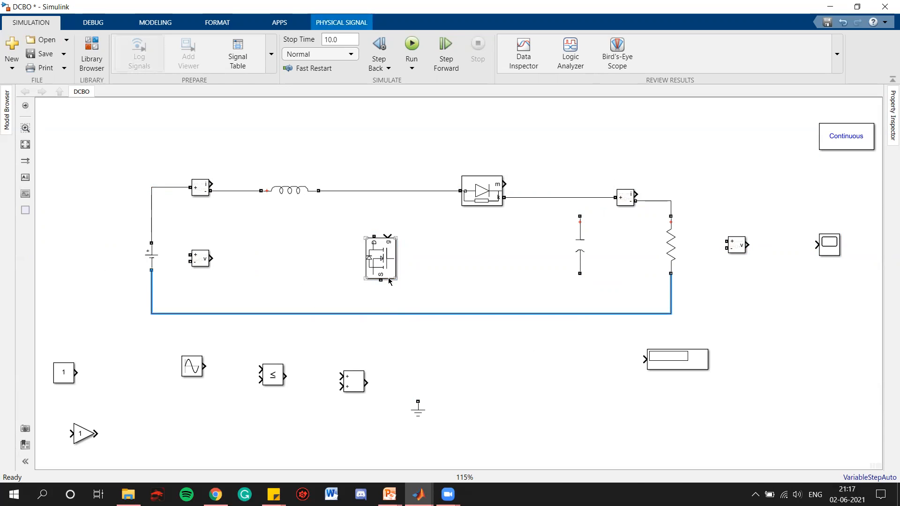
drag(381, 280, 381, 313)
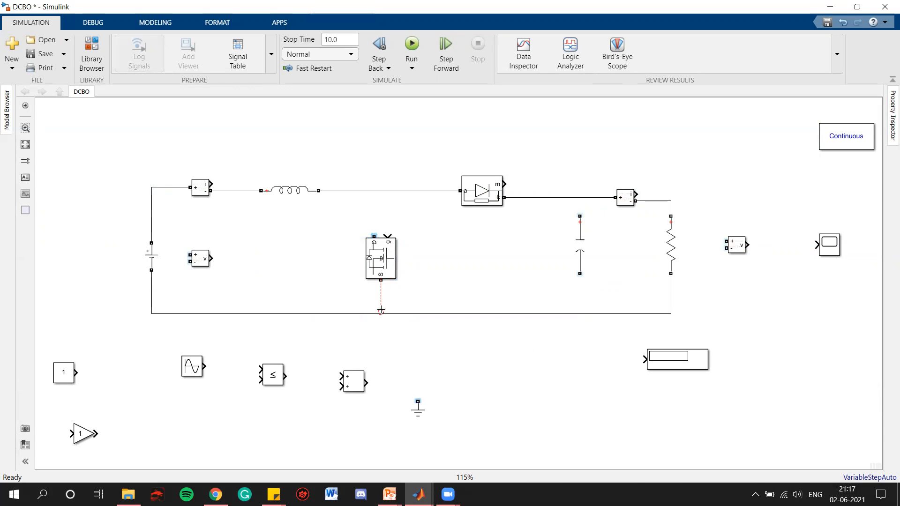
drag(373, 234, 373, 191)
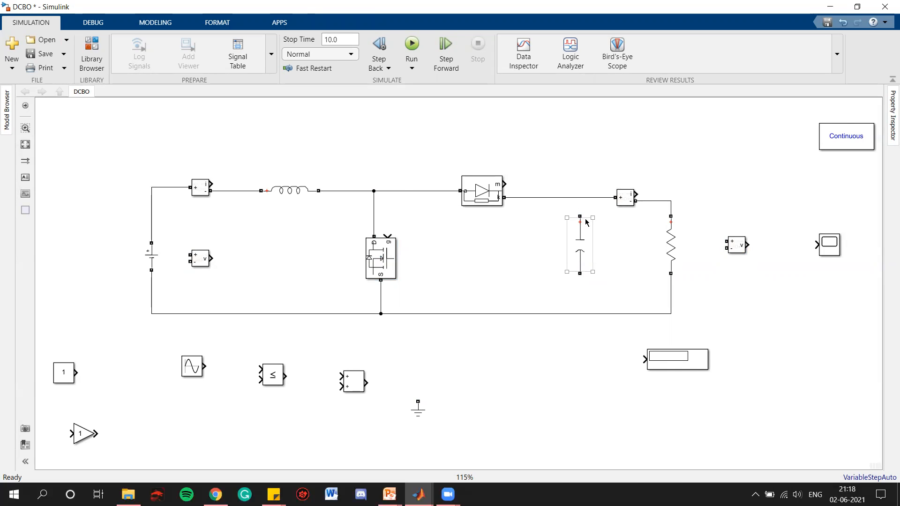
Connect the capacitor between the Diode's output wire and the return wire.
drag(580, 216, 580, 197)
click(578, 266)
drag(579, 273, 580, 313)
click(668, 228)
Connect the output Voltage Measurement block's positive and negative terminals across the resistor.
click(744, 254)
drag(724, 242, 670, 207)
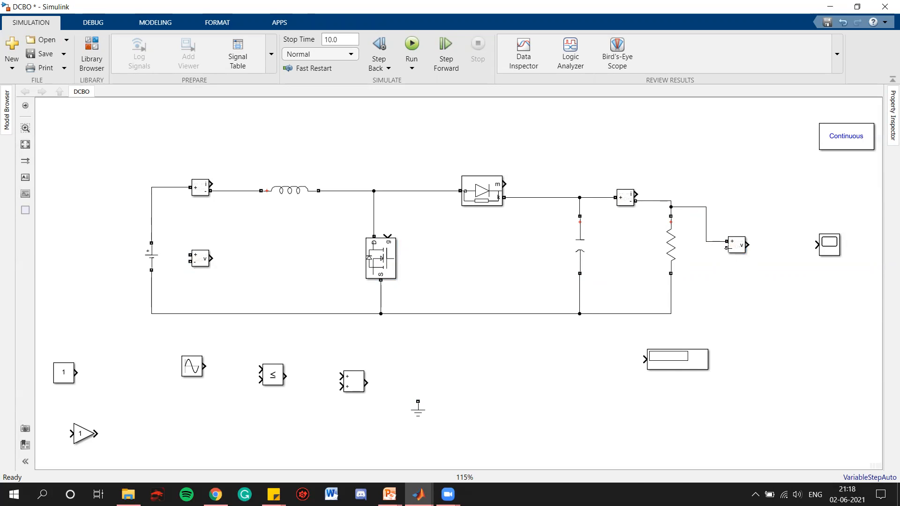
drag(727, 248, 671, 283)
Move the Scope and Display near the output Voltage Measurement block and connect both to its v output.
drag(832, 247, 805, 247)
click(782, 250)
mouse_move(673, 355)
mouse_down()
mouse_move(796, 302)
mouse_move(807, 285)
mouse_move(765, 246)
mouse_up()
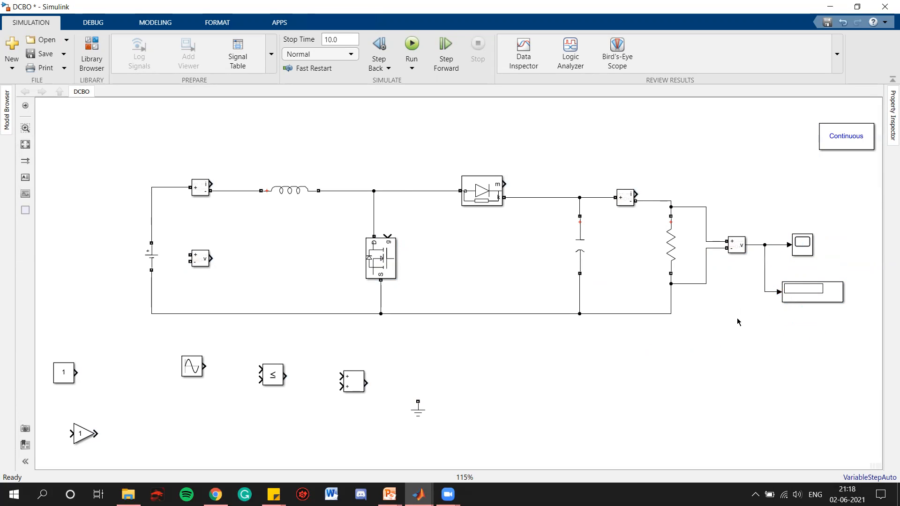
Connect the input Voltage Measurement block's positive and negative terminals across the DC Voltage Source.
drag(183, 240, 151, 229)
drag(190, 261, 151, 281)
click(801, 255)
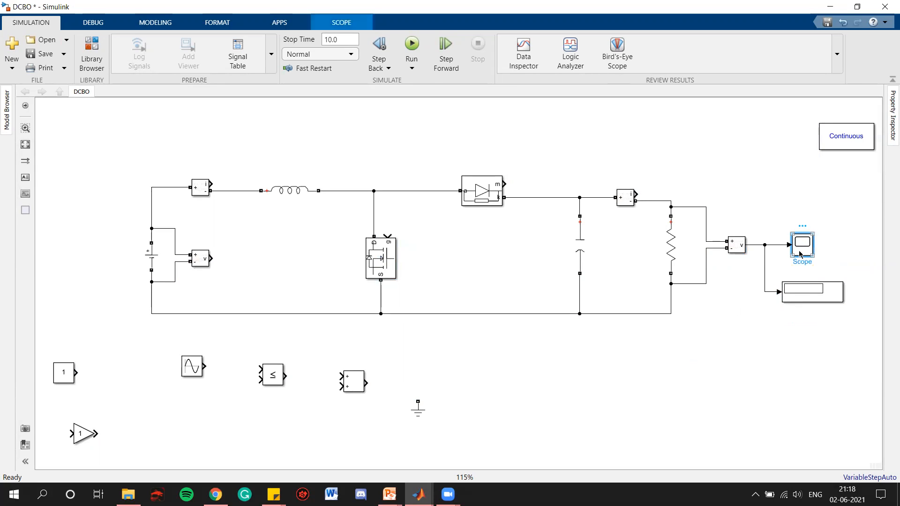
Configure the Scope connected to the output Voltage Measurement block with two input ports.
double_click(800, 254)
click(292, 122)
double_click(422, 218)
text(2)
click(541, 221)
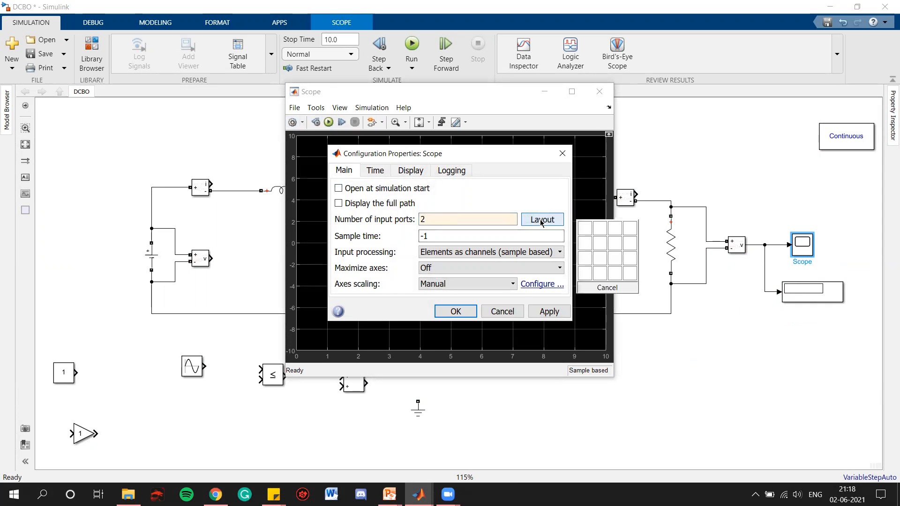
click(581, 229)
click(541, 313)
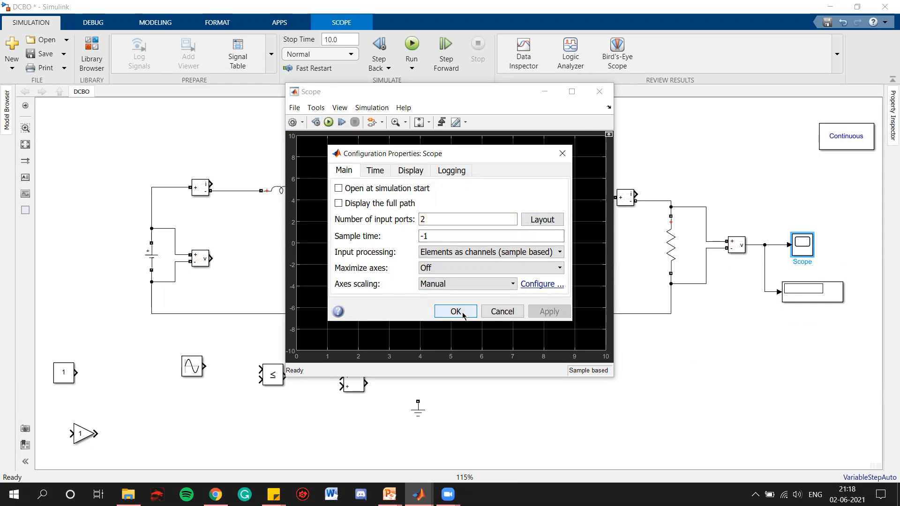
click(455, 311)
click(599, 91)
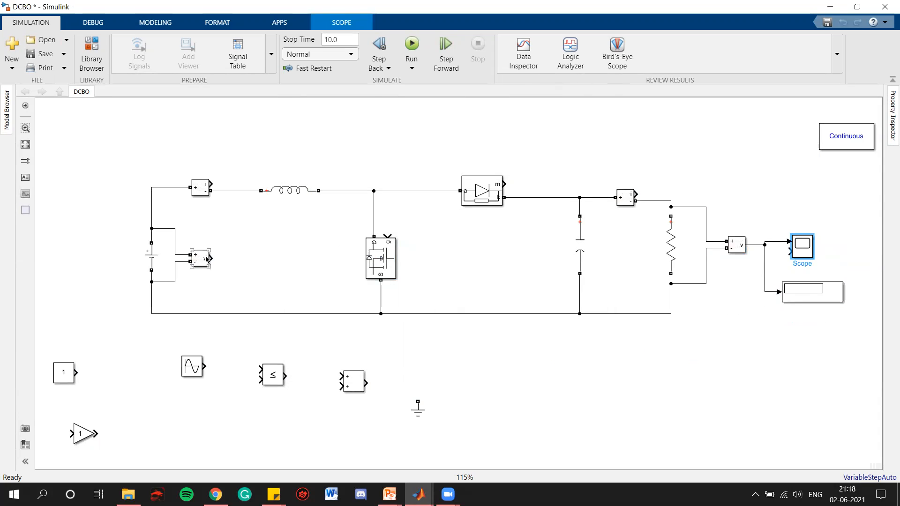
Route the input Voltage Measurement block's v output beneath the circuit to the Scope's second input, and attach the Ground to the return wire below the source.
drag(212, 259, 790, 256)
drag(644, 291, 640, 341)
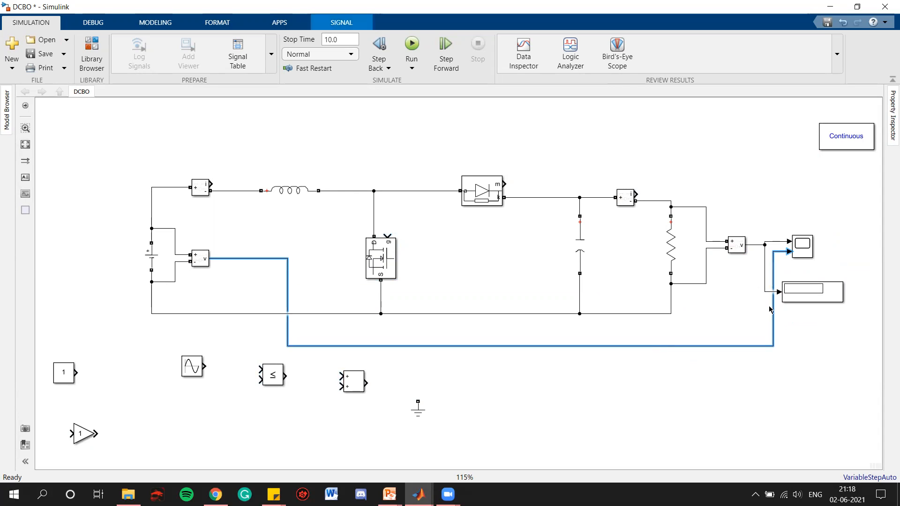
drag(769, 322, 750, 326)
click(539, 407)
mouse_move(417, 405)
mouse_down()
mouse_move(267, 364)
mouse_move(145, 352)
mouse_move(149, 315)
mouse_up()
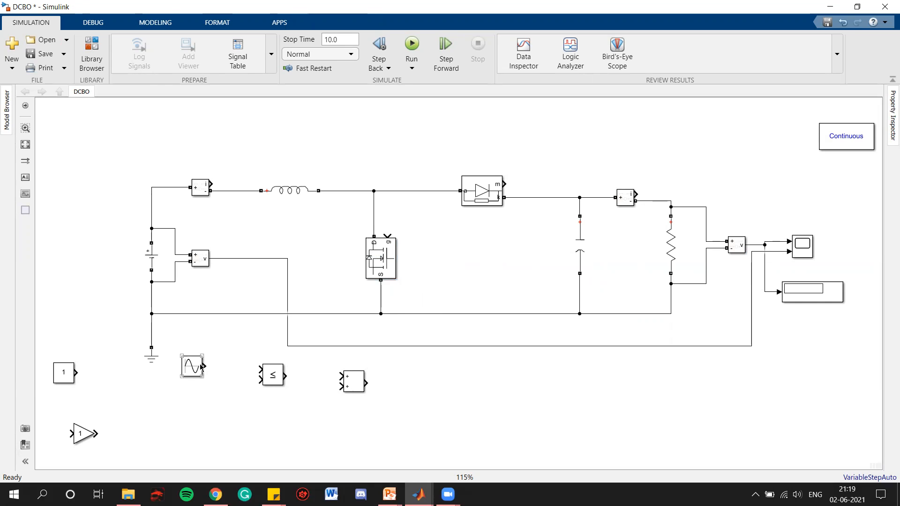
Move the Sine Wave, Constant and Gain blocks above the circuit, with Constant below Sine Wave and Gain beside Sine Wave.
scroll(780, 397, down, 1)
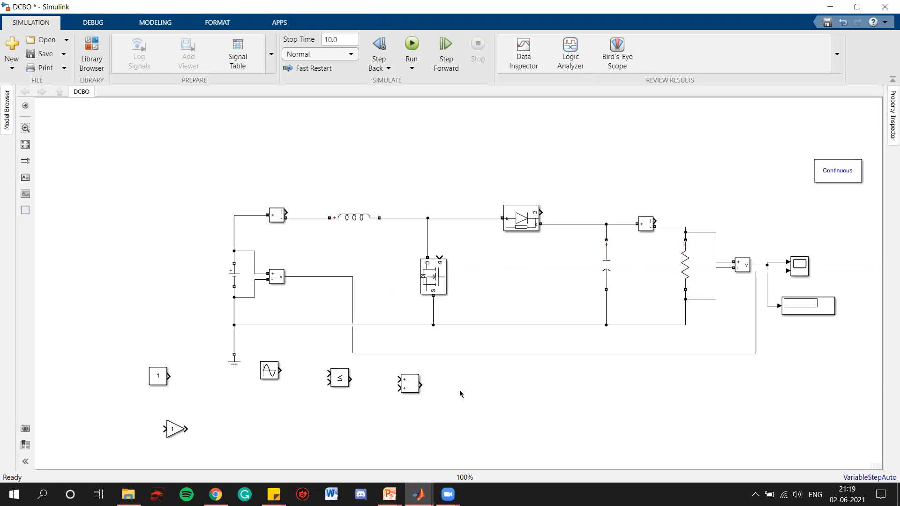
drag(270, 373, 276, 110)
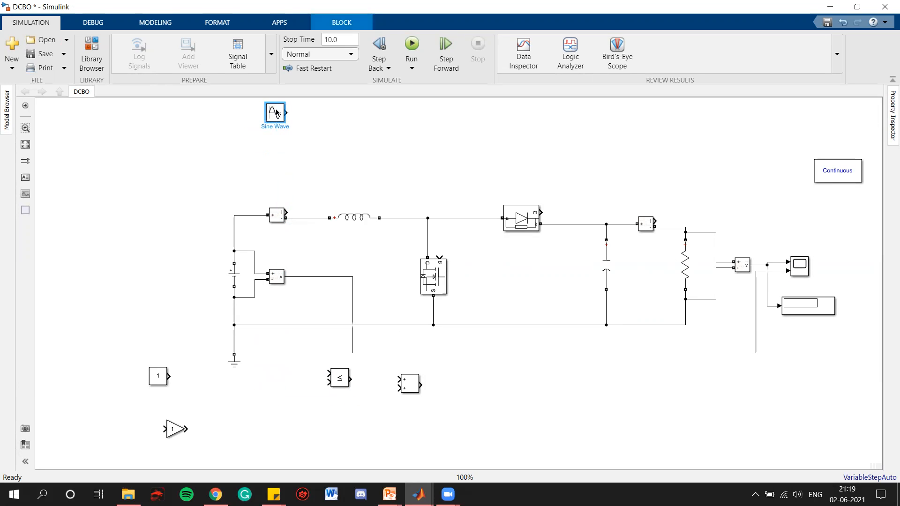
click(158, 378)
drag(159, 378, 275, 156)
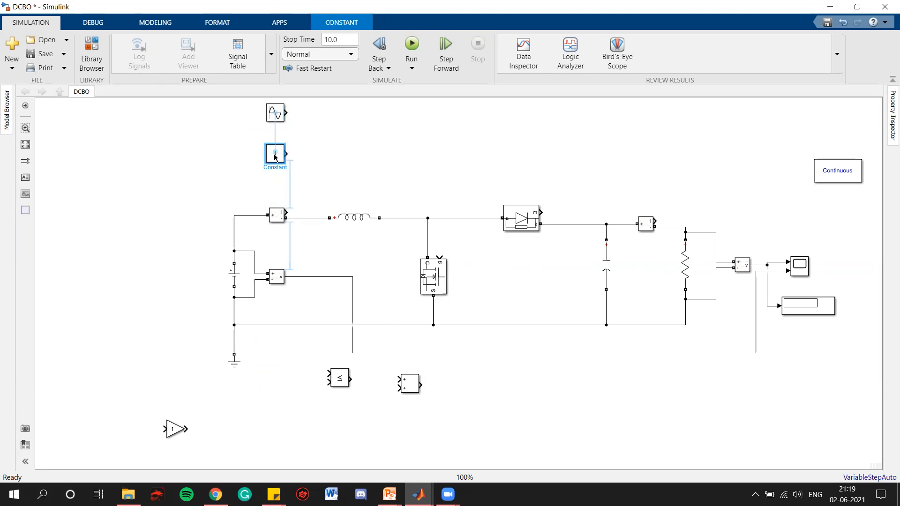
drag(175, 429, 275, 327)
drag(316, 151, 320, 129)
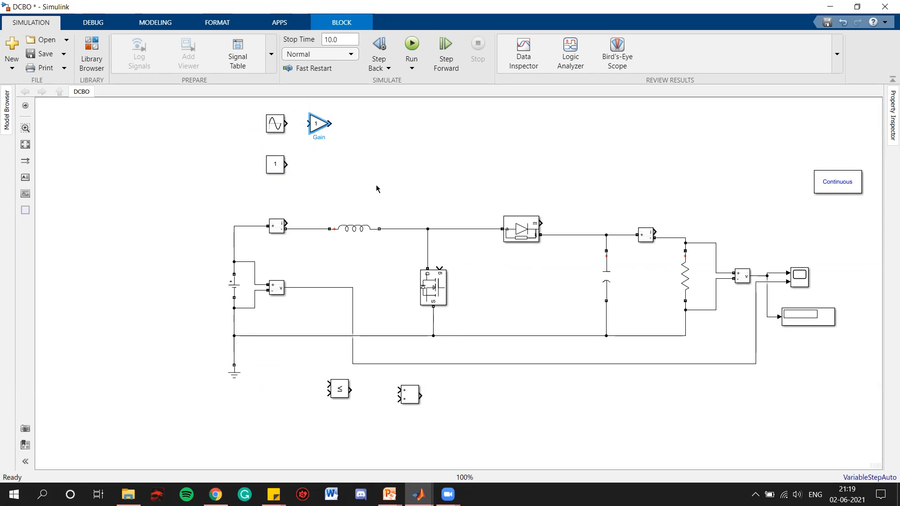
click(389, 167)
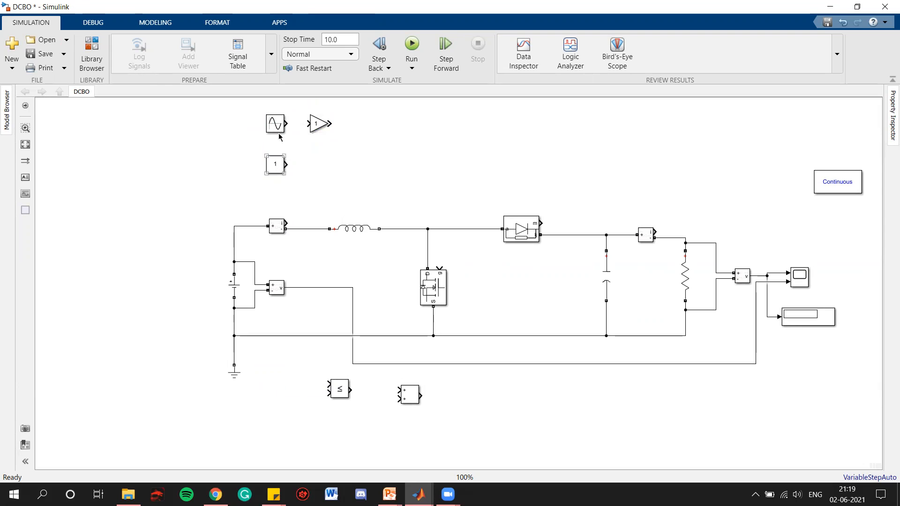
Move the Add and Relational Operator blocks above the circuit in line after the Gain block, adjusting the Gain's spacing.
click(831, 183)
drag(412, 387, 404, 145)
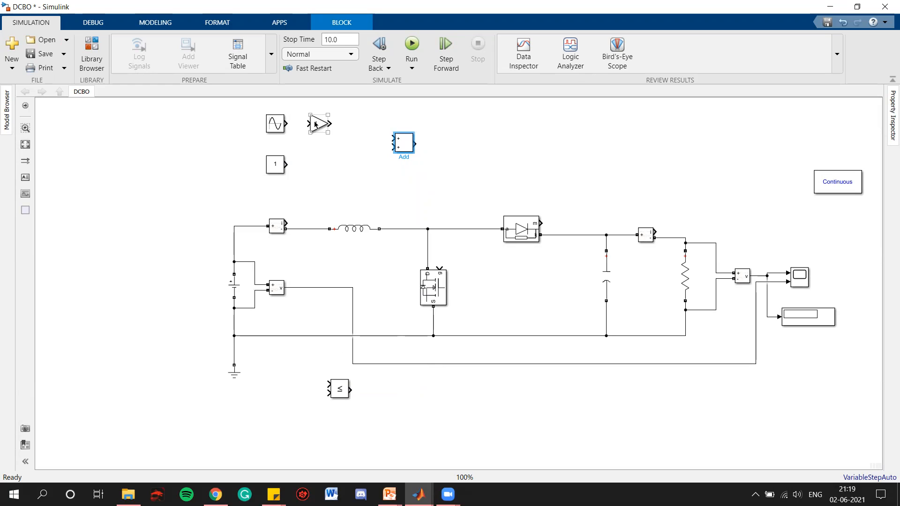
drag(316, 124, 351, 124)
click(412, 148)
drag(397, 149, 386, 149)
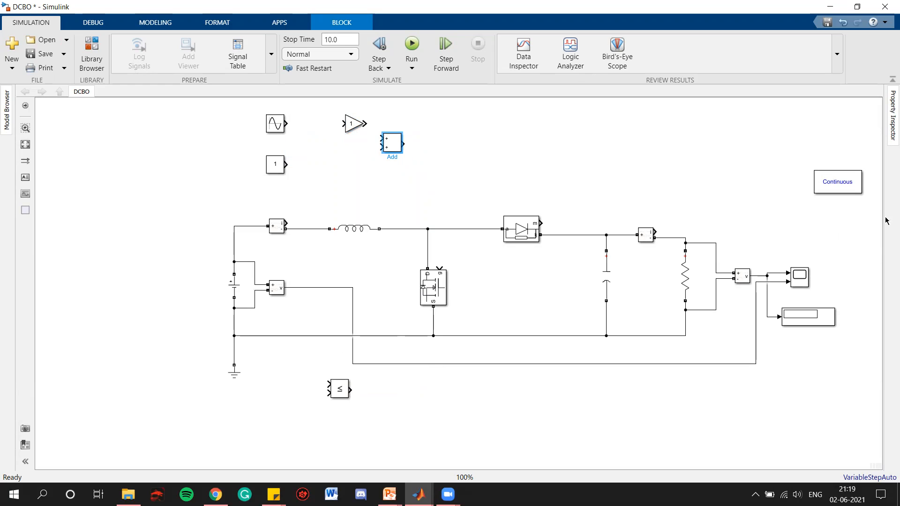
drag(341, 387, 476, 125)
Add a second Scope block and place it beside the Constant block, below the Gain.
click(804, 283)
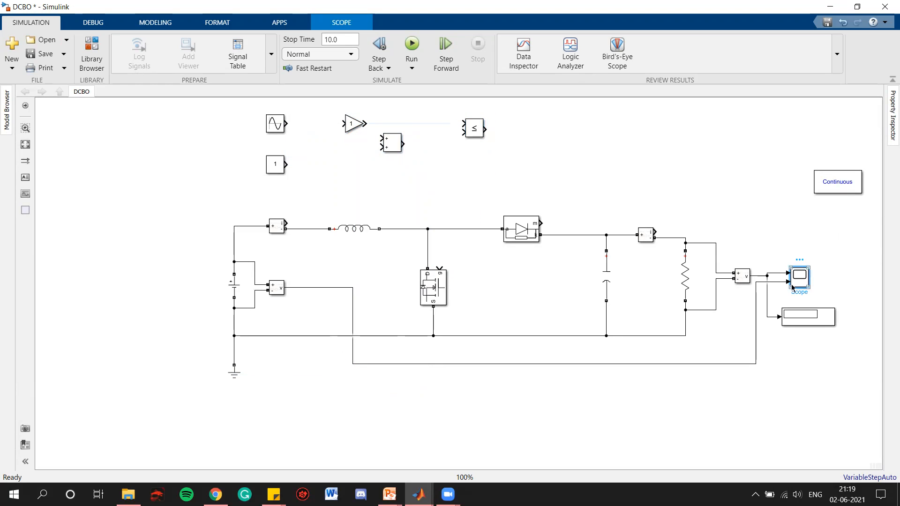
double_click(768, 213)
text(sc)
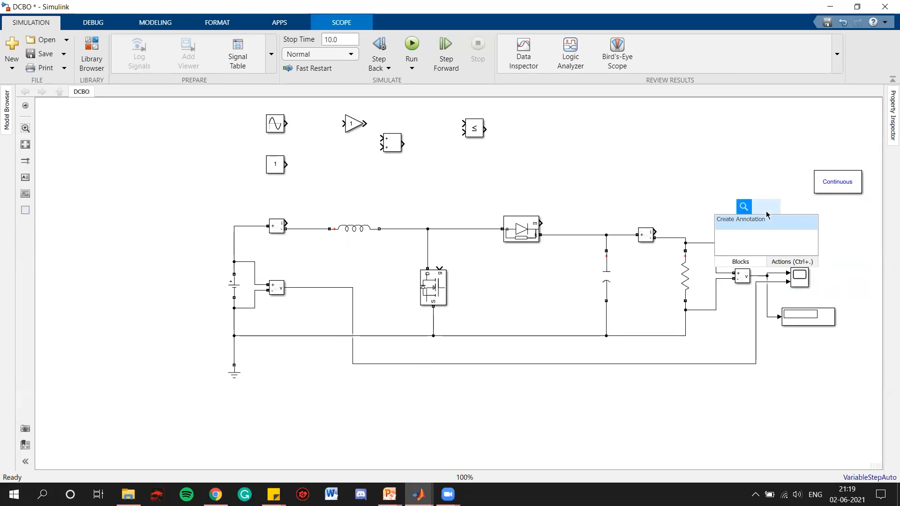
text(ope)
key(Return)
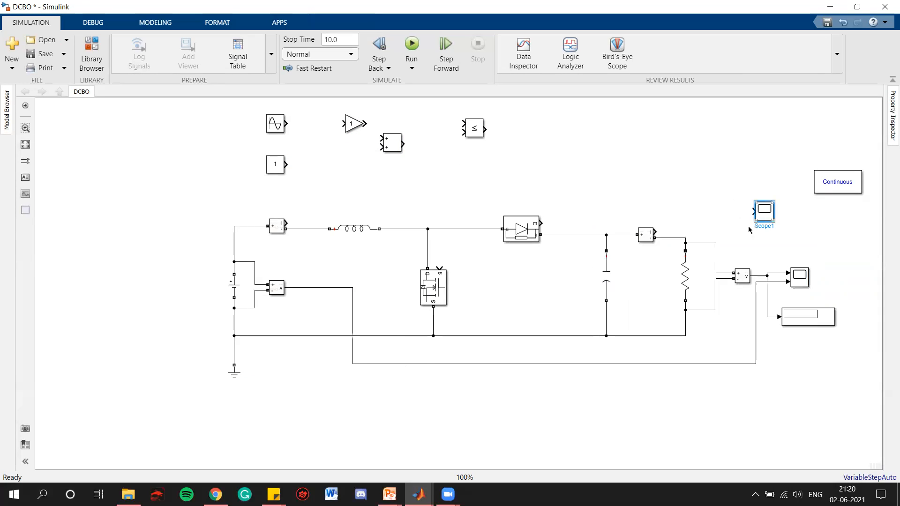
drag(766, 212, 340, 163)
Examine the Sine Wave block's parameters, including its time source, amplitude, bias, frequency, phase and sample time.
double_click(275, 124)
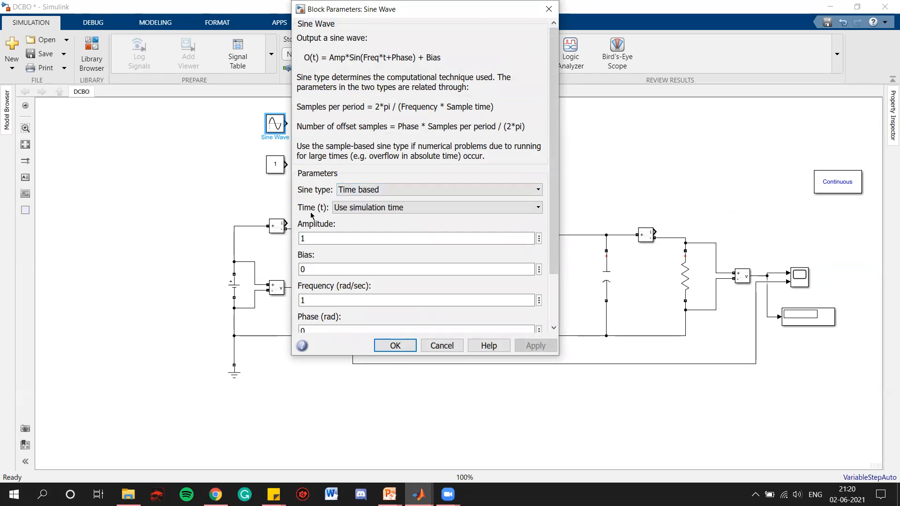
click(387, 210)
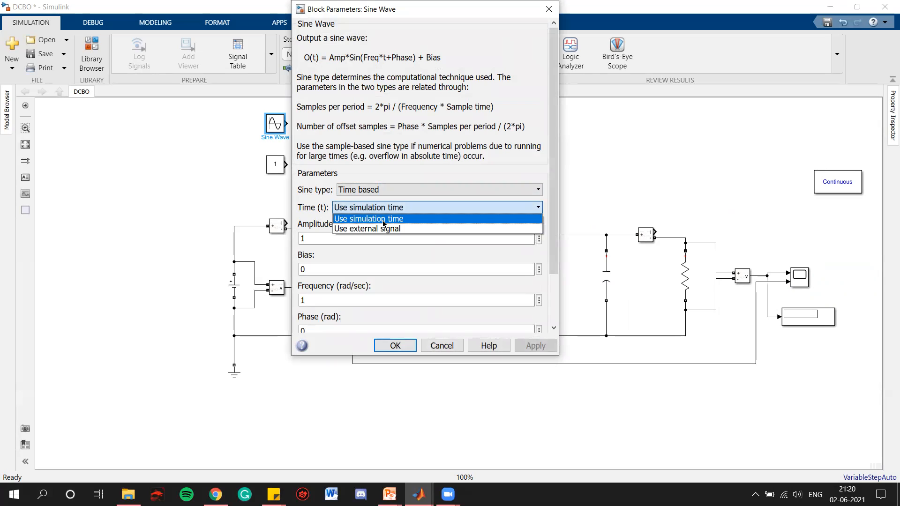
click(382, 219)
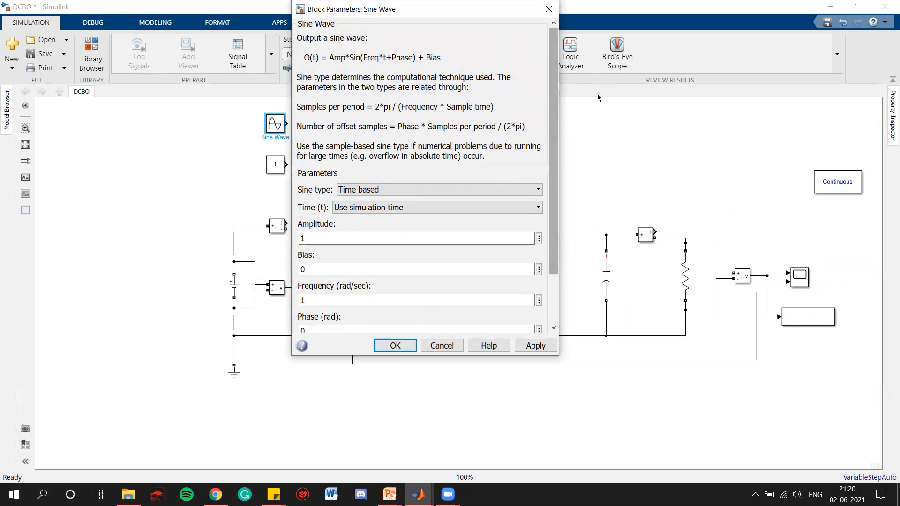
click(335, 272)
scroll(343, 269, down, 1)
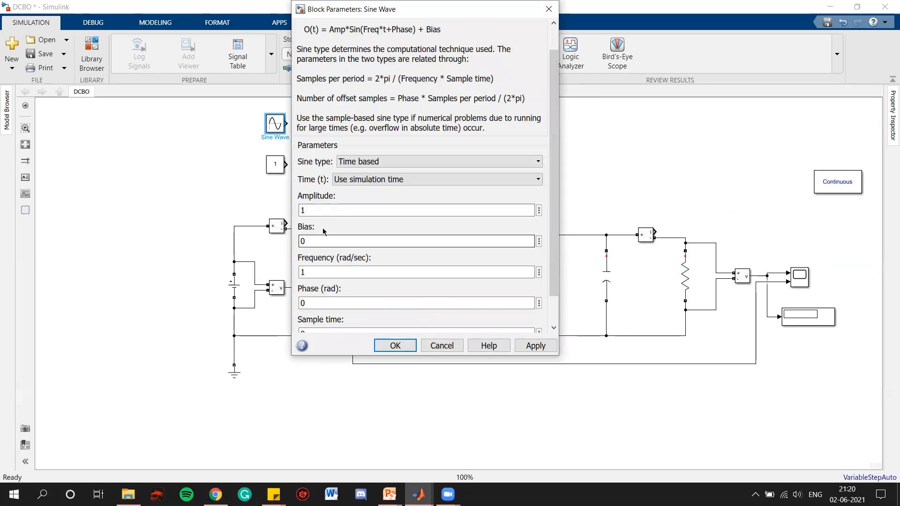
click(326, 272)
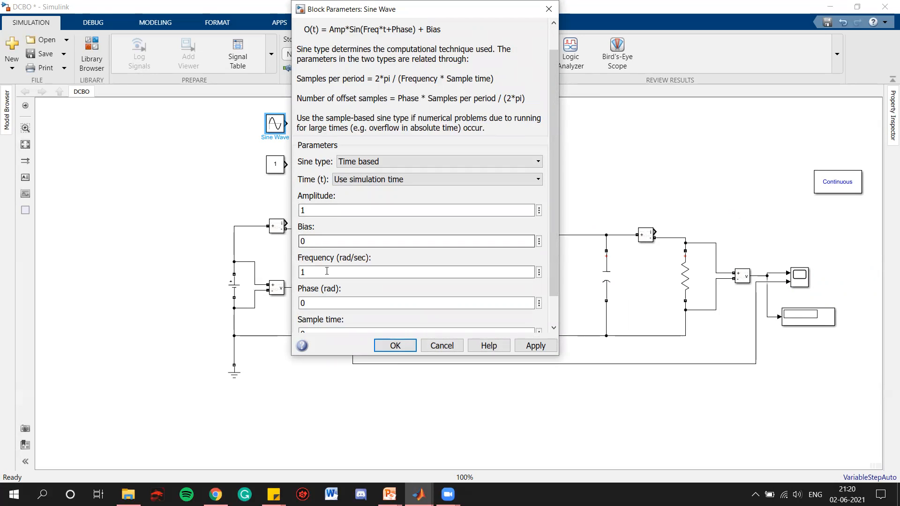
scroll(330, 272, down, 1)
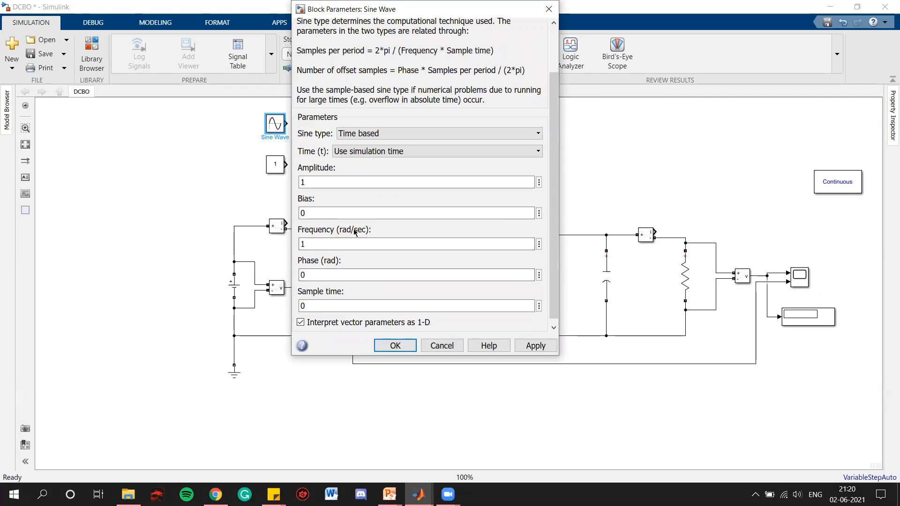
scroll(364, 255, down, 1)
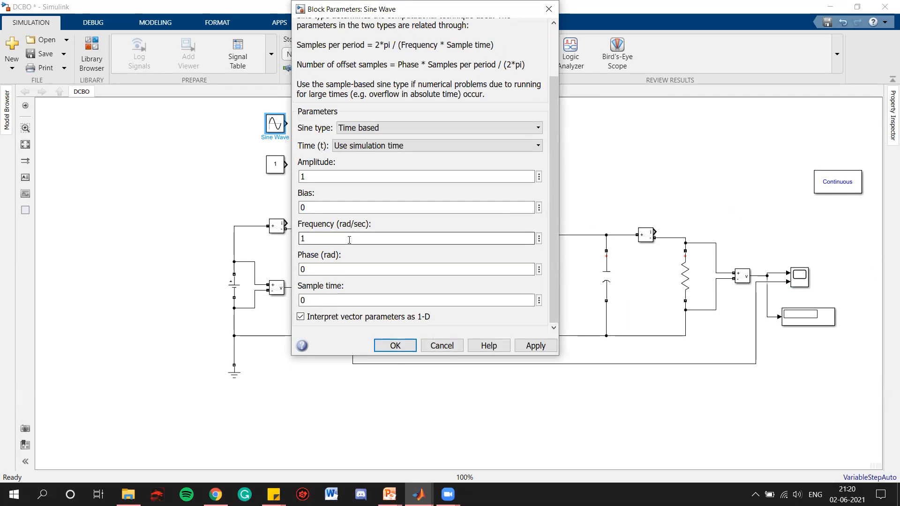
scroll(338, 124, up, 2)
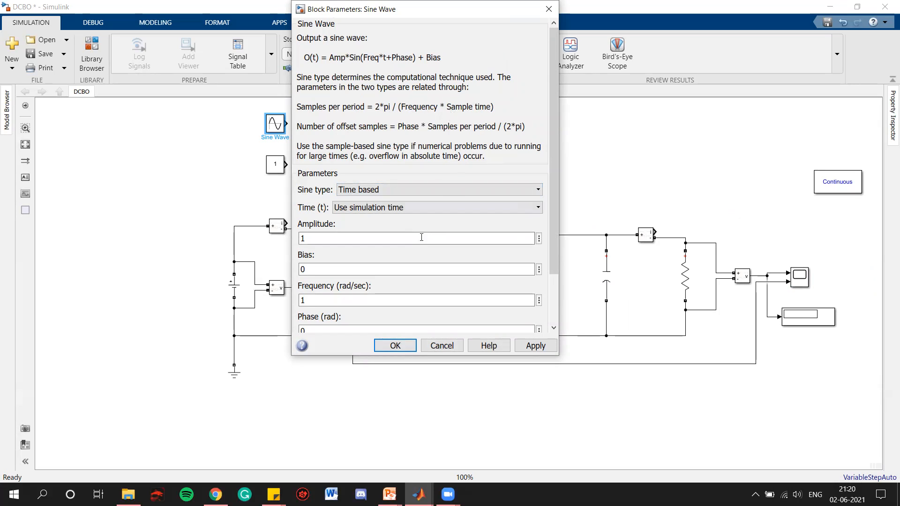
scroll(415, 236, down, 3)
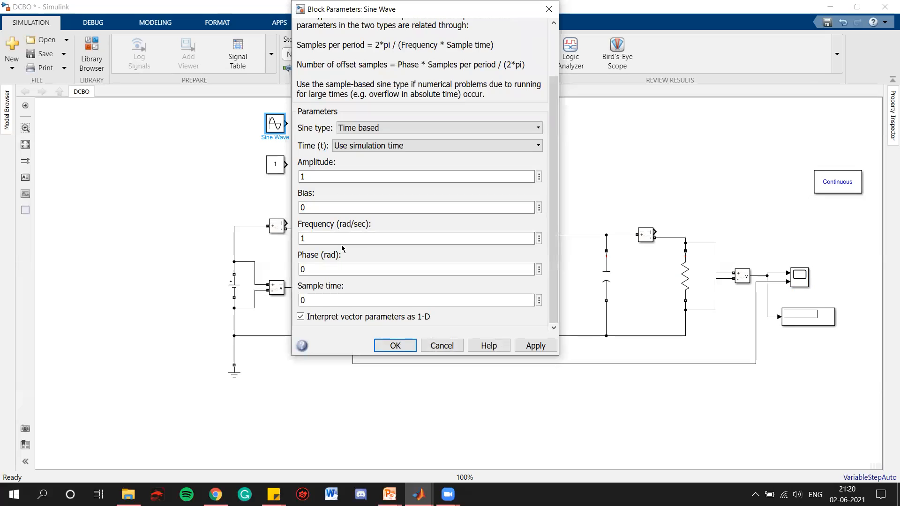
double_click(341, 239)
key(BackSpace)
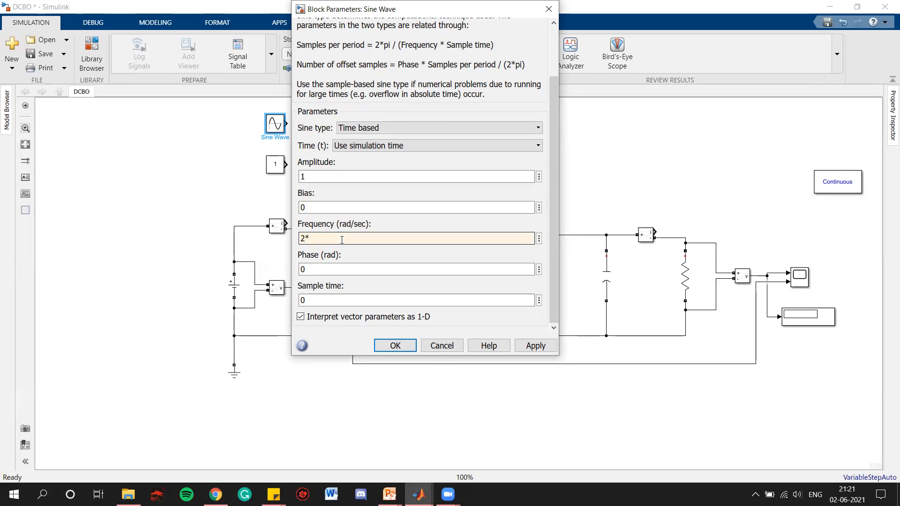
text(2*pi*5000)
drag(327, 9, 301, 120)
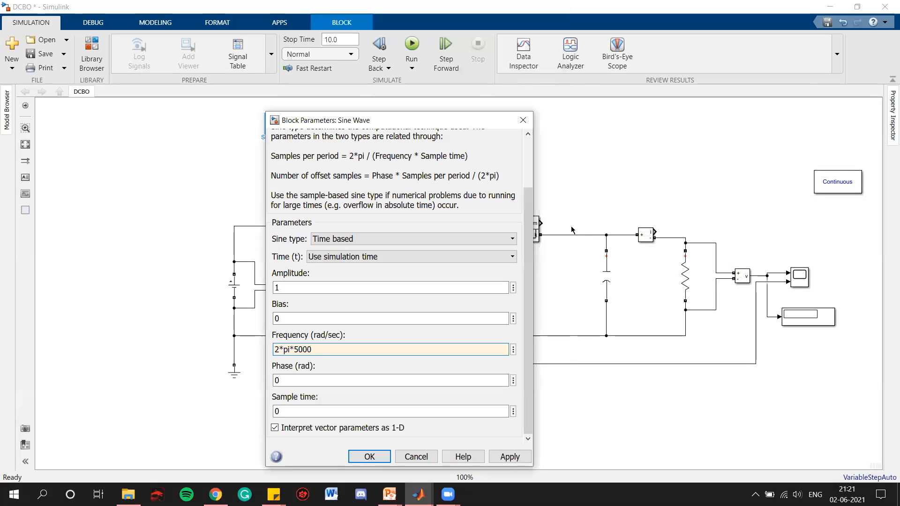
drag(450, 125, 518, 106)
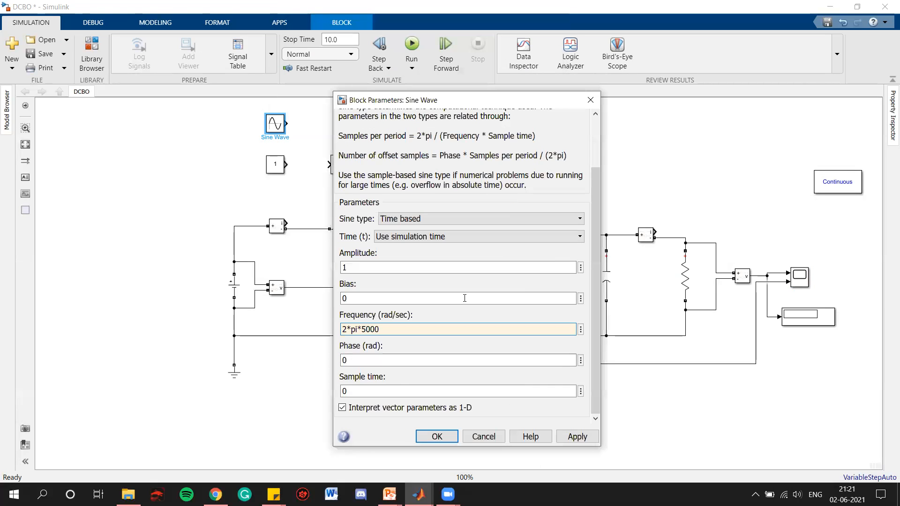
click(591, 100)
Delete the Sine Wave block above the Constant block.
click(293, 143)
click(282, 130)
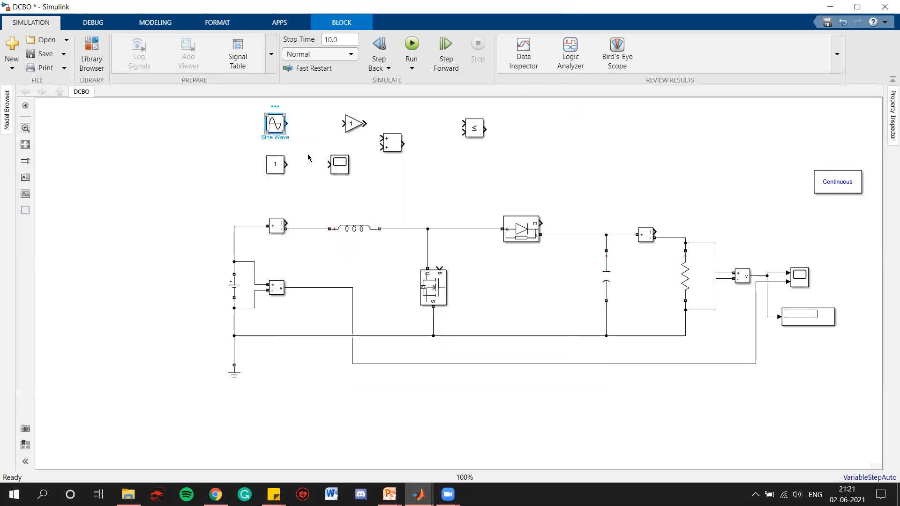
key(Delete)
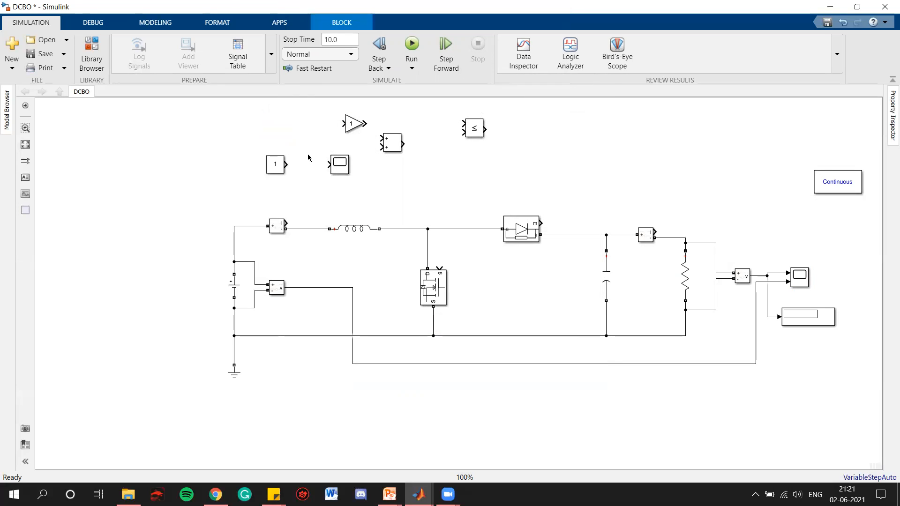
Add a Triangle Generator block above the Constant block and connect its output to the Gain block's input.
double_click(217, 159)
text(train)
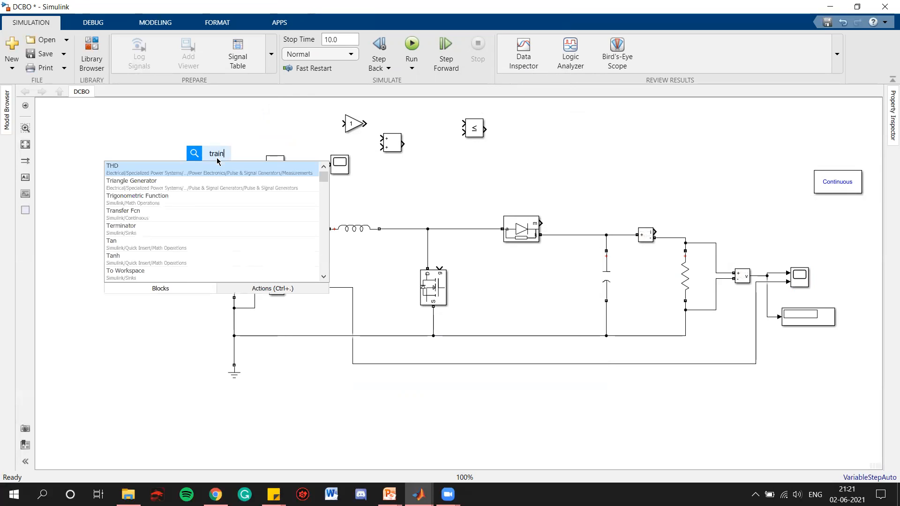
key(BackSpace)
key(BackSpace)
key(BackSpace)
text(ian)
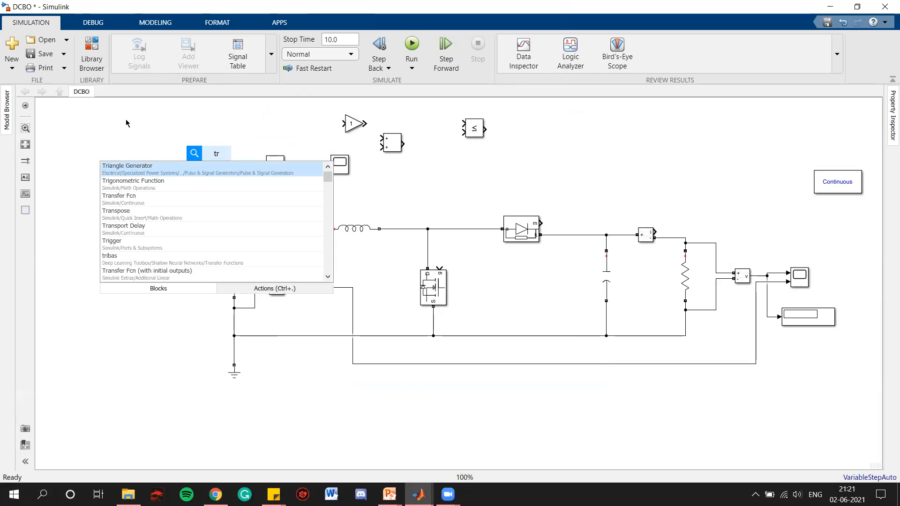
click(131, 173)
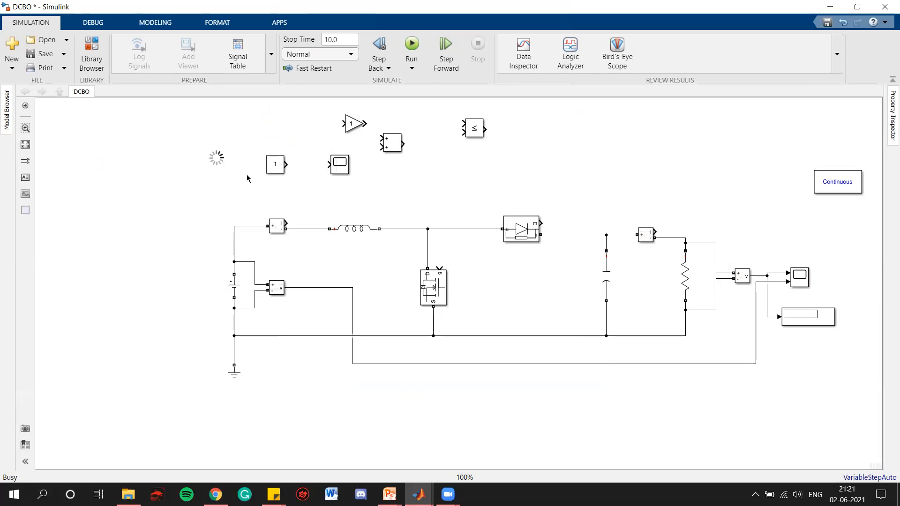
drag(227, 164, 278, 126)
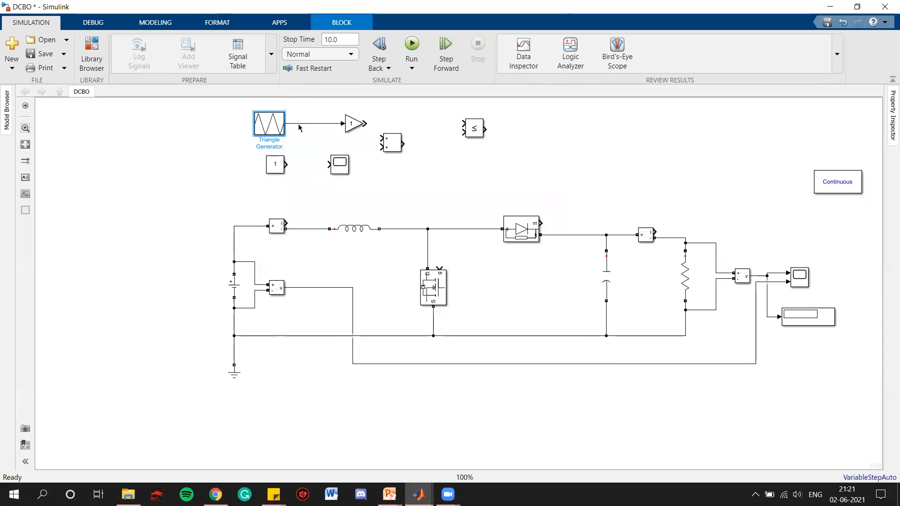
click(183, 202)
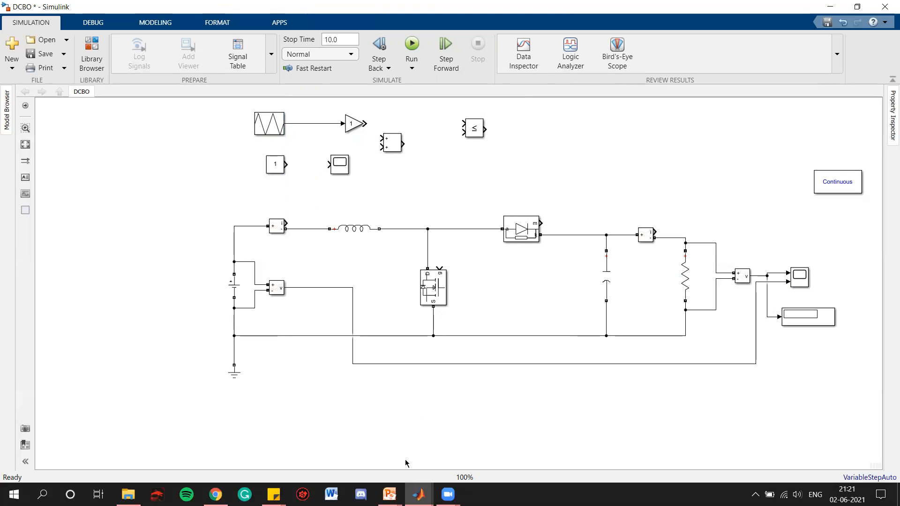
Switch to the PowerPoint slide show, strike out Sine Wave Generator in the components list with a pen sketch beside it, and return to Simulink.
mouse_move(390, 495)
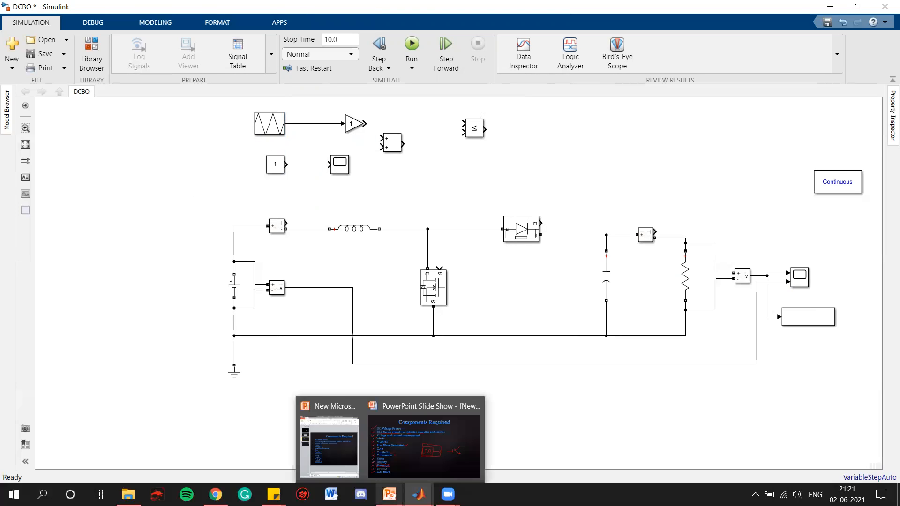
click(399, 436)
drag(62, 244, 295, 244)
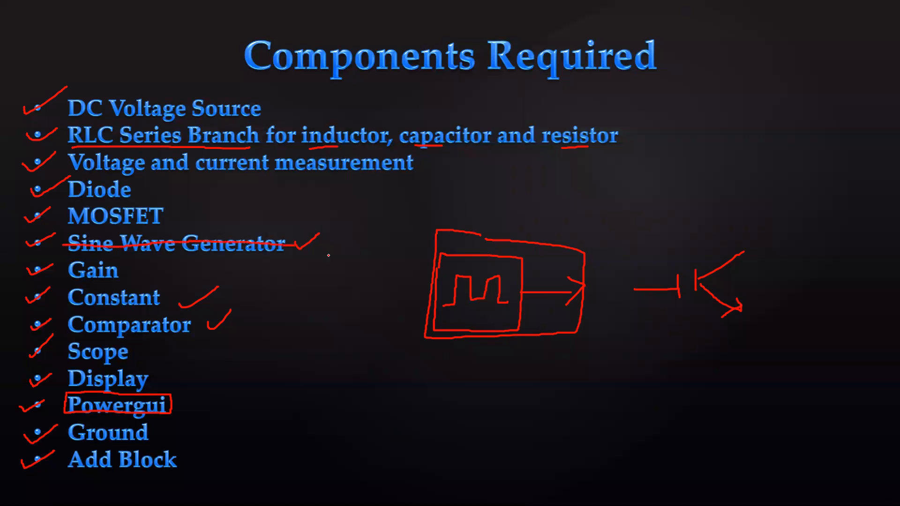
drag(346, 256, 323, 259)
drag(321, 256, 334, 230)
key(alt+Tab)
Set the Triangle Generator block's frequency to 10000 Hz.
double_click(280, 125)
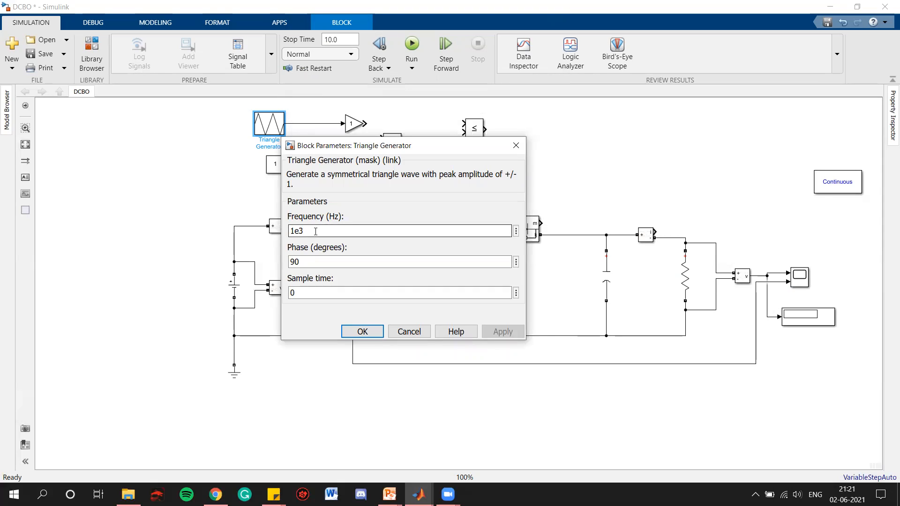
double_click(315, 231)
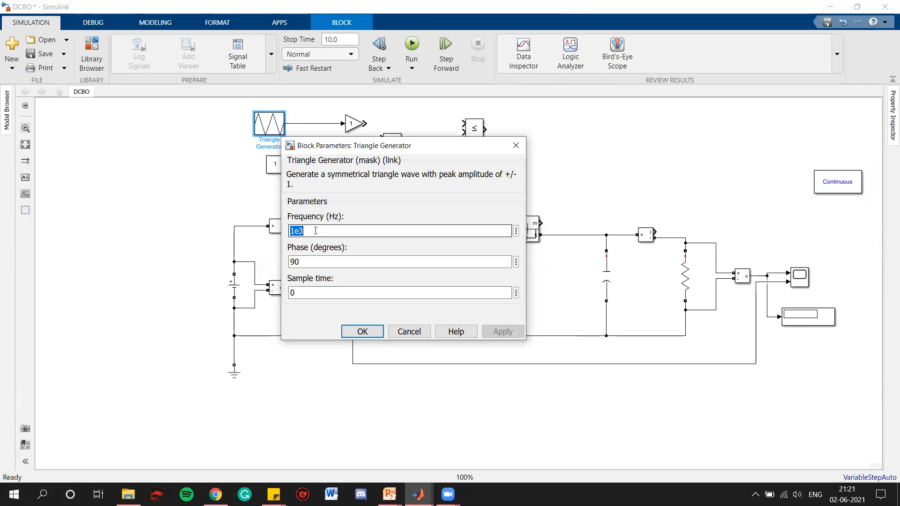
text(10000)
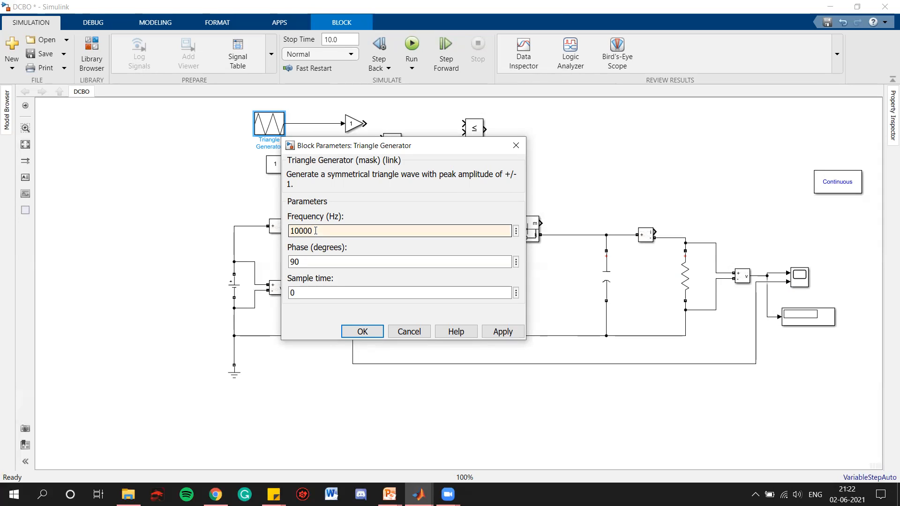
click(502, 331)
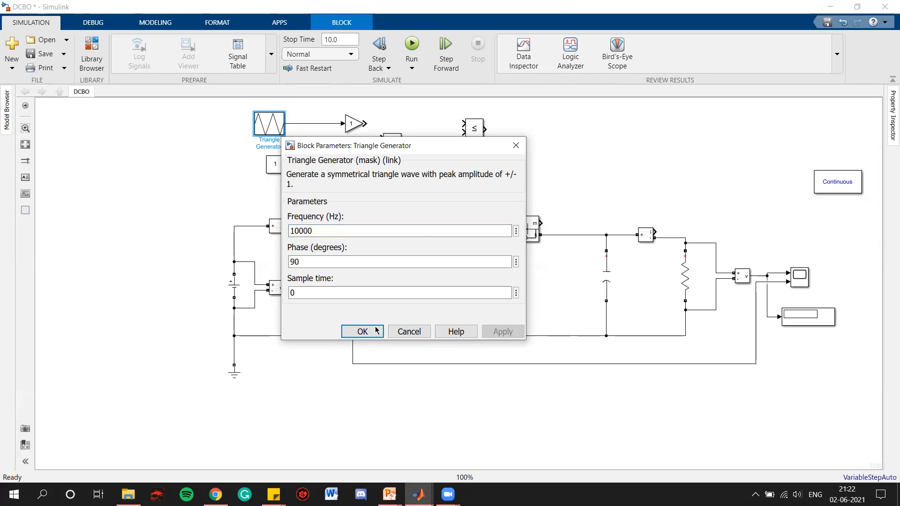
click(372, 332)
click(569, 148)
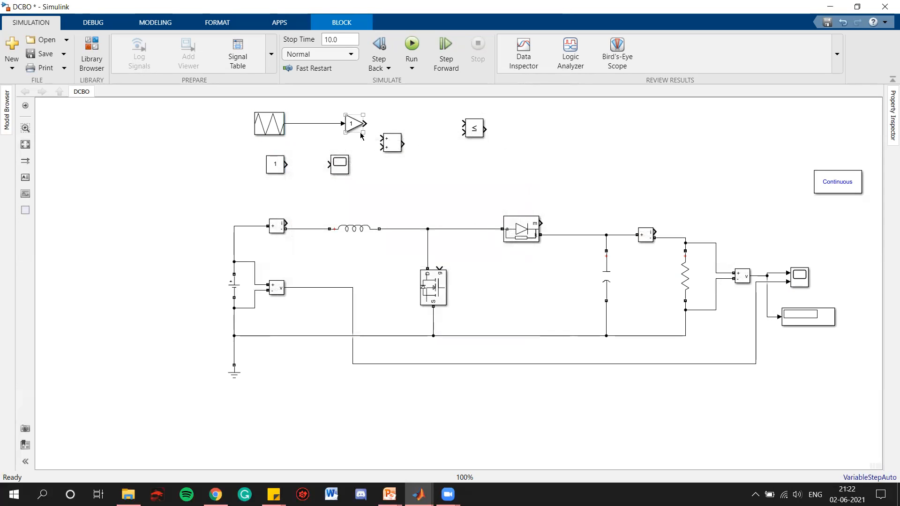
Branch the Triangle Generator's output signal to the Scope1 input and set the simulation stop time to 0.06.
drag(327, 164, 313, 124)
click(347, 40)
text(0)
key(Return)
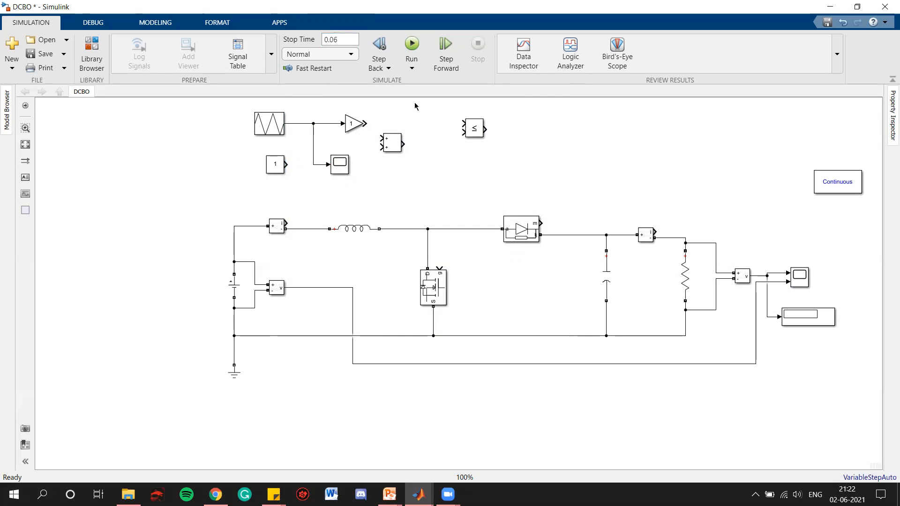
Run the simulation and examine a few periods of the raw triangle wave in Scope1.
click(412, 44)
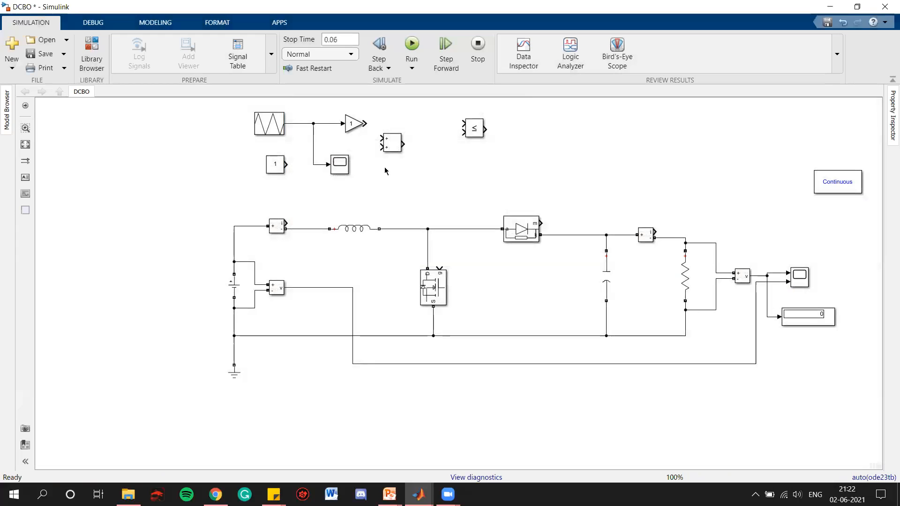
click(339, 163)
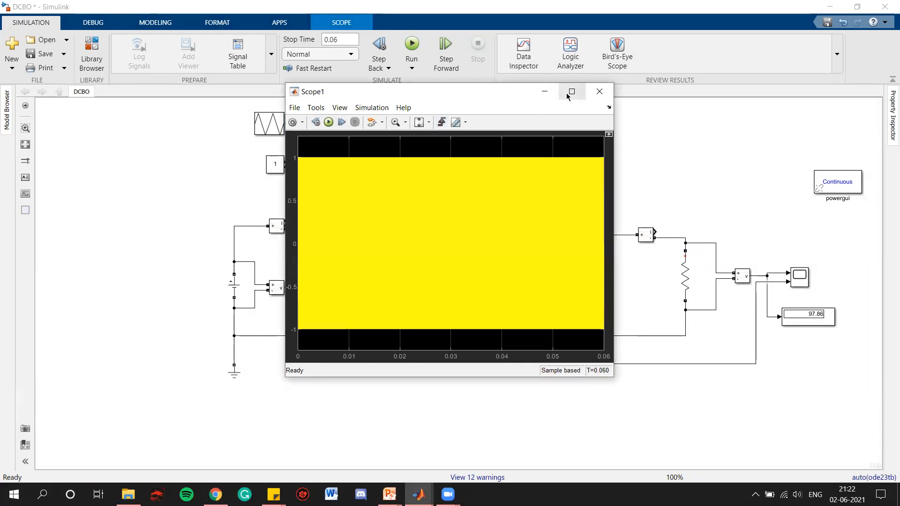
click(571, 92)
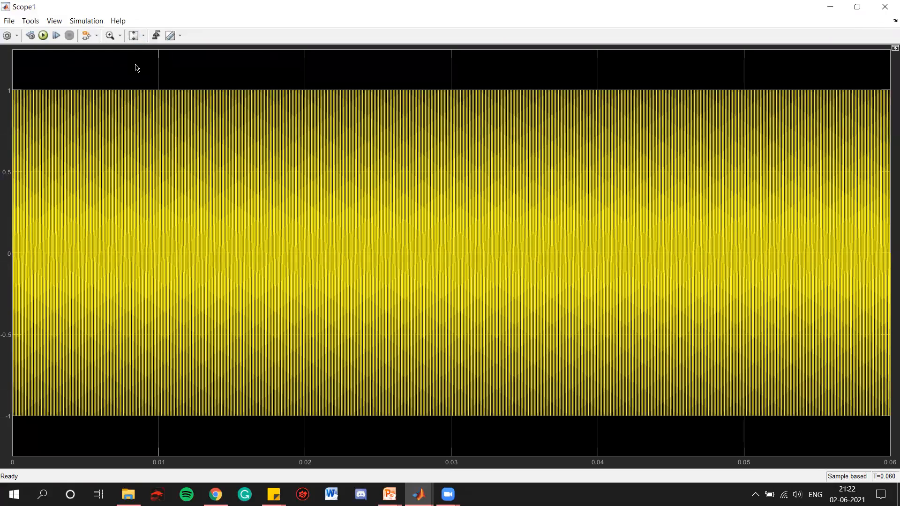
click(120, 36)
click(115, 52)
drag(43, 248, 7, 249)
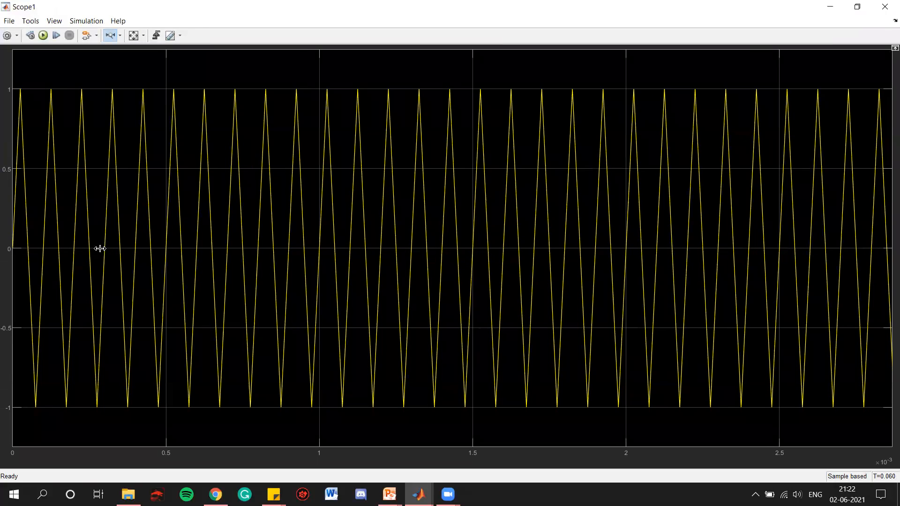
drag(126, 249, 7, 249)
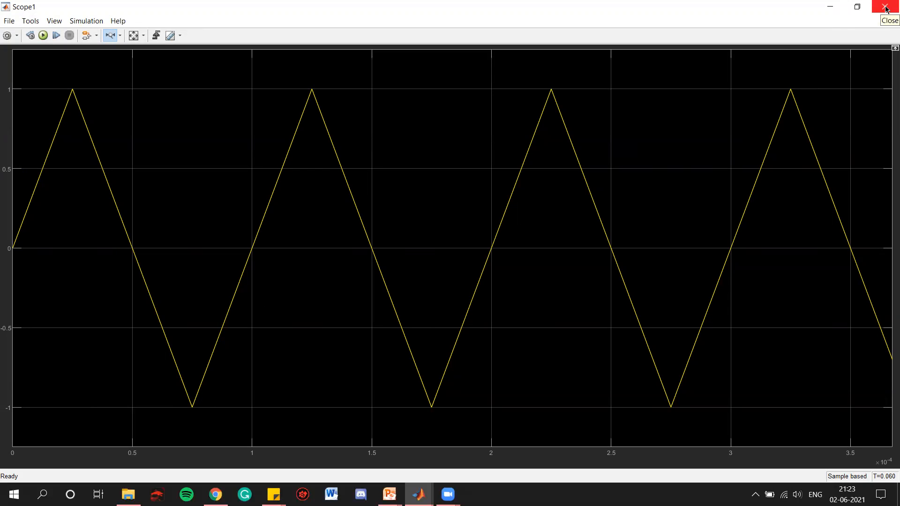
click(886, 9)
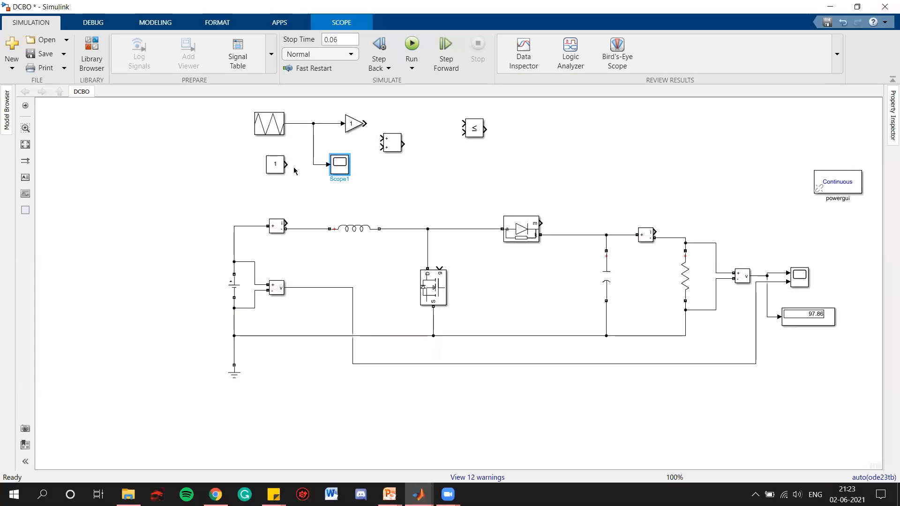
Delete the signal lines connecting the Triangle Generator to Scope1 and to the Gain block.
click(312, 141)
click(335, 140)
mouse_move(308, 143)
mouse_down()
mouse_move(315, 145)
mouse_move(305, 150)
mouse_up()
key(Delete)
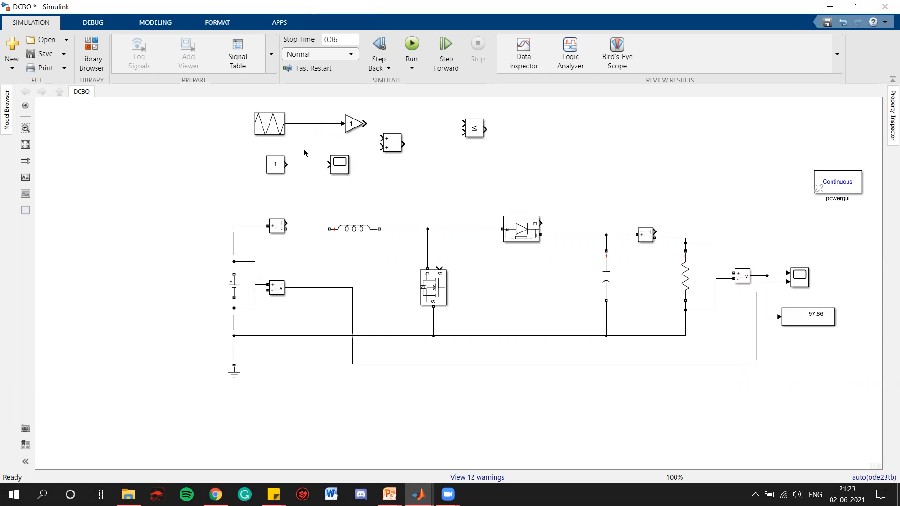
click(315, 124)
key(Delete)
Move the Triangle Generator and Constant blocks further left and attach the Add block's first input to the Triangle Generator's output.
drag(276, 125, 223, 125)
drag(381, 145, 263, 130)
drag(277, 169, 223, 165)
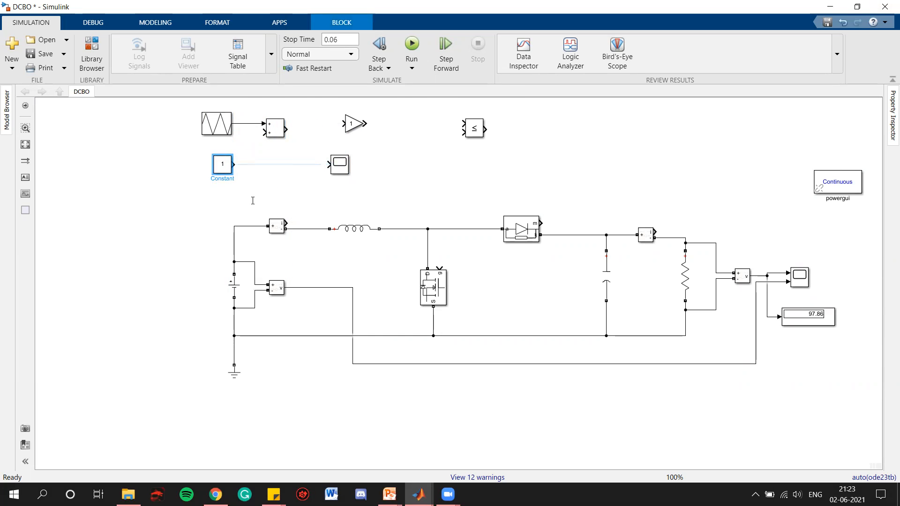
Set the Constant block to 0.5, connect it to the Add block's second input, and wire the Add output to Scope1.
text(0.5)
click(365, 253)
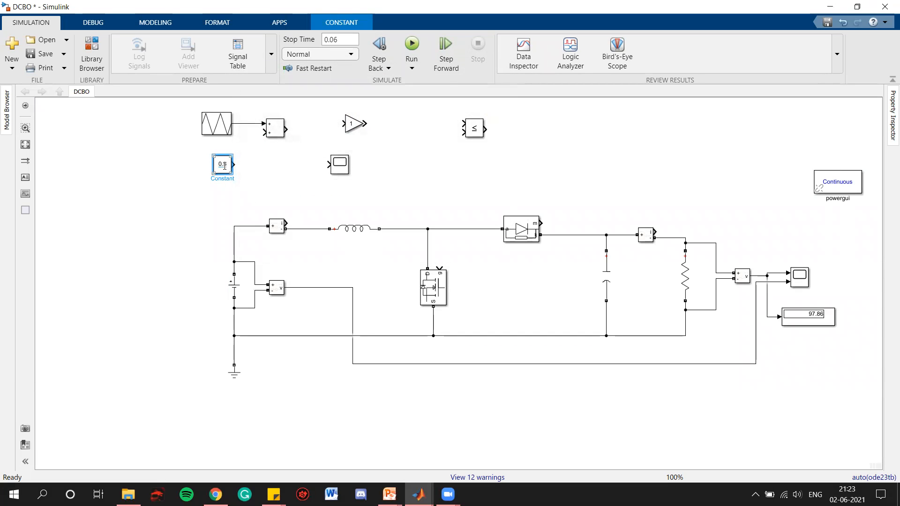
mouse_move(235, 163)
mouse_down()
mouse_move(264, 133)
mouse_move(311, 145)
mouse_move(329, 164)
mouse_up()
click(284, 127)
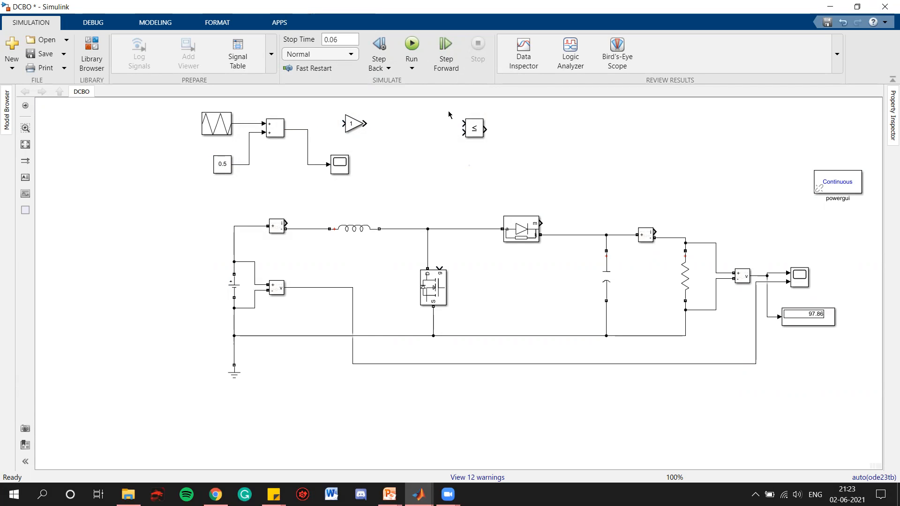
Run the simulation and examine the triangle wave offset by 0.5 in Scope1.
click(412, 45)
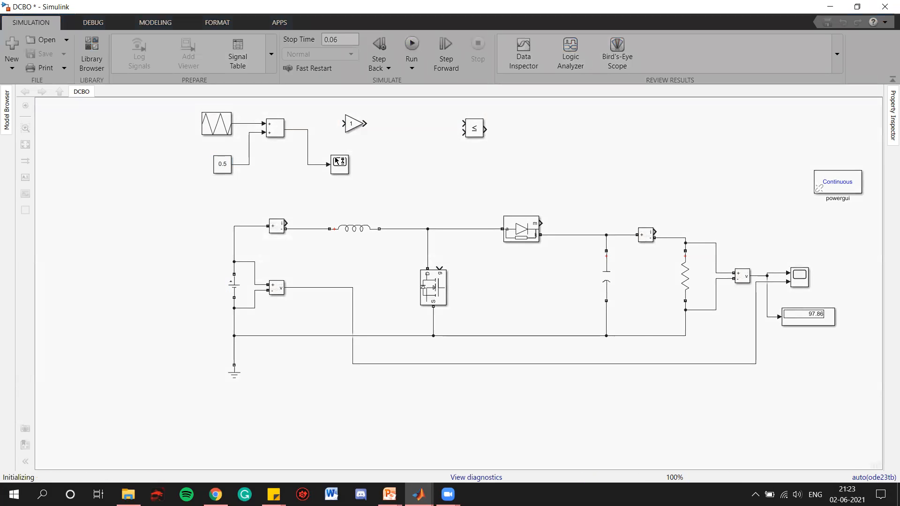
double_click(338, 161)
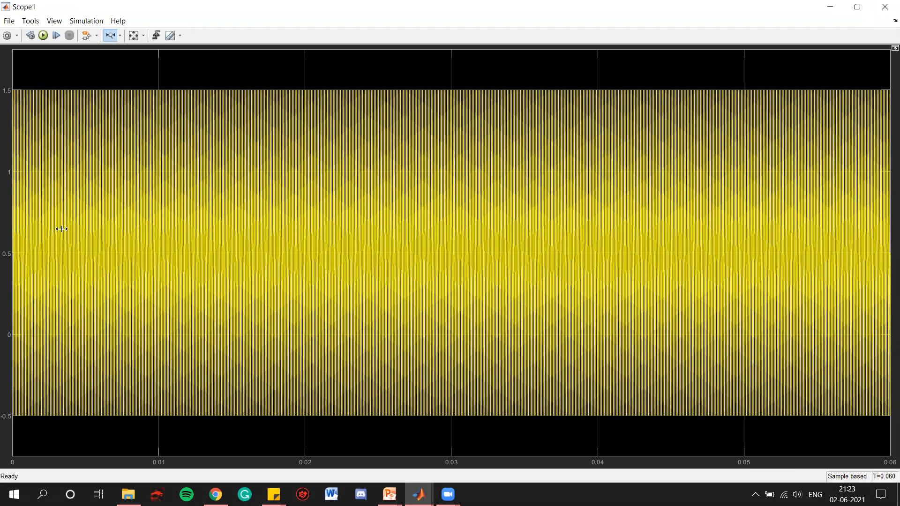
drag(21, 250, 7, 251)
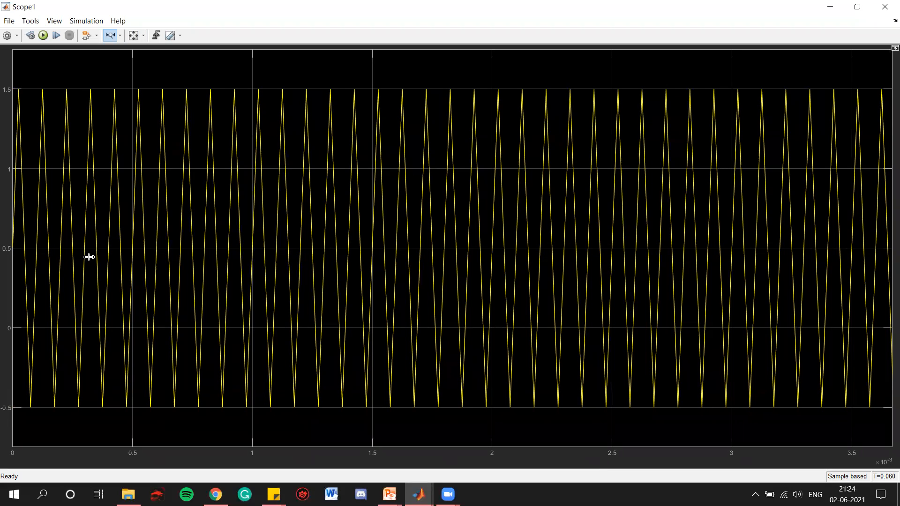
click(885, 7)
Set the Constant block's value to 1.
double_click(220, 165)
text(1)
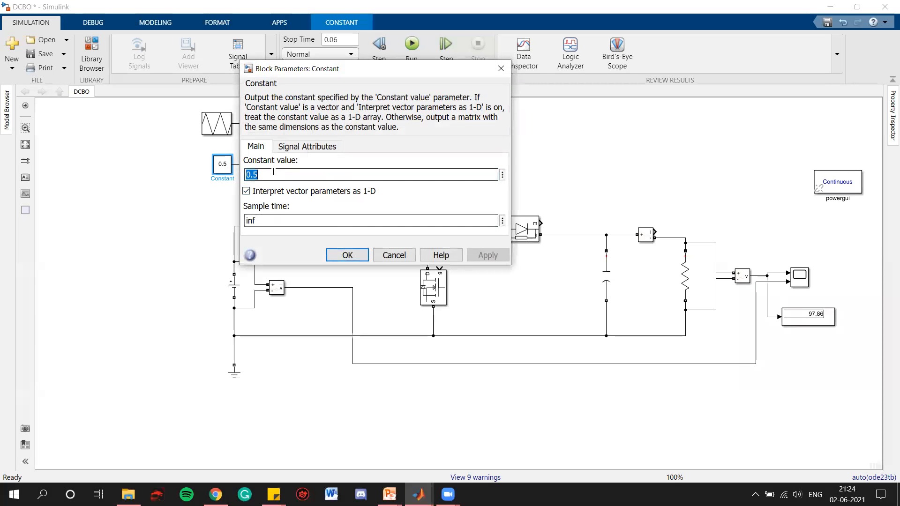
click(345, 255)
Run the simulation again and examine the vertical range of the triangle wave offset by 1 in Scope1.
click(412, 44)
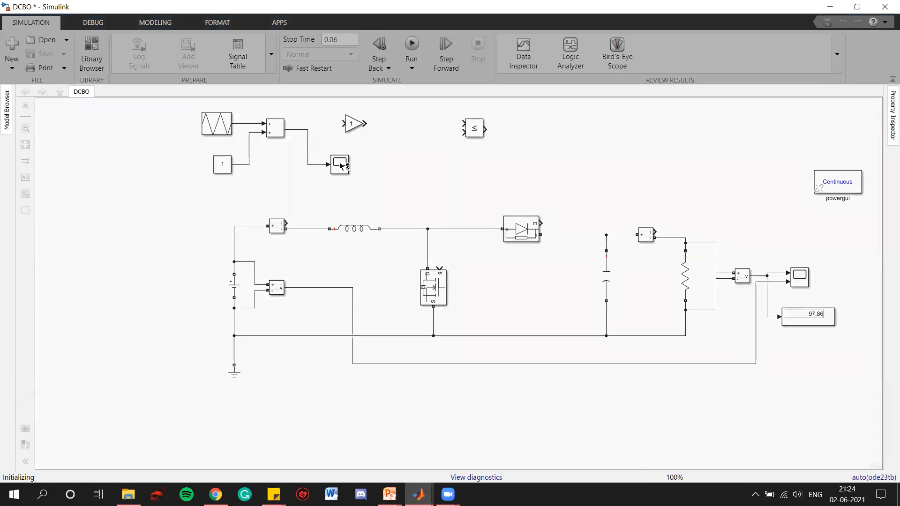
click(339, 163)
double_click(340, 164)
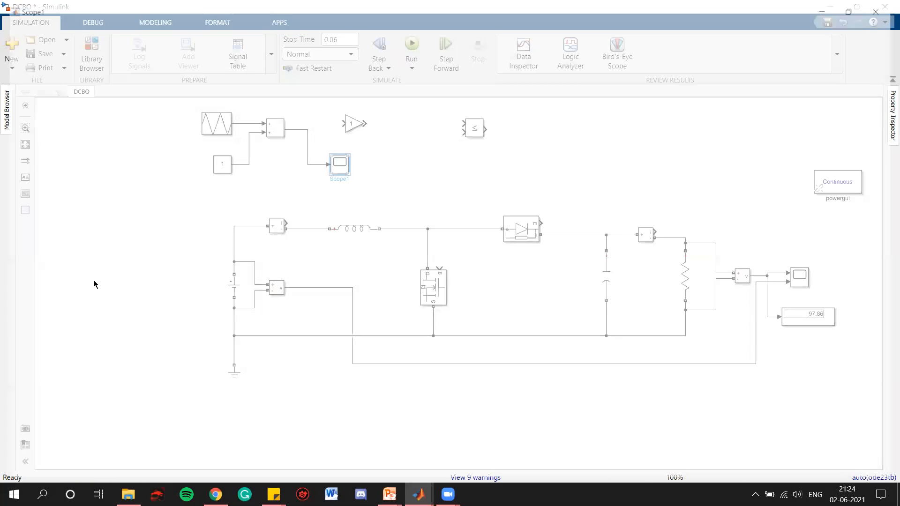
click(134, 35)
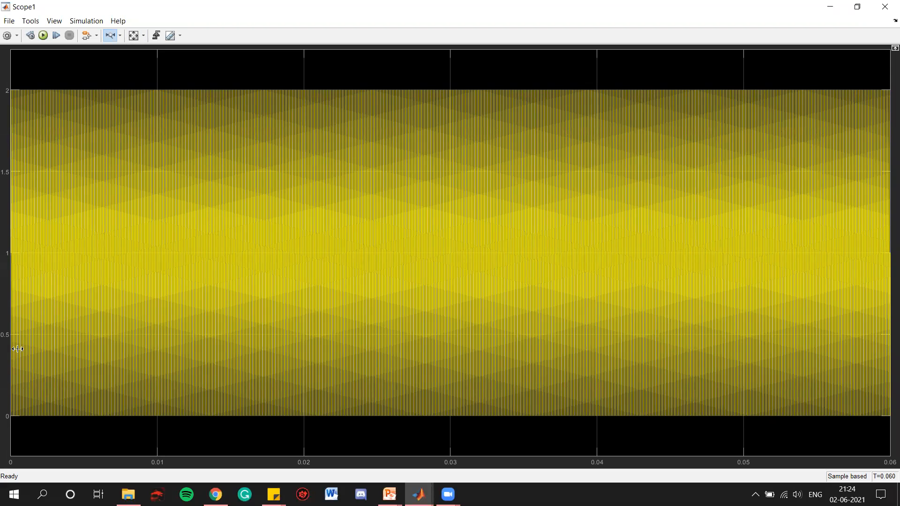
drag(11, 255, 52, 259)
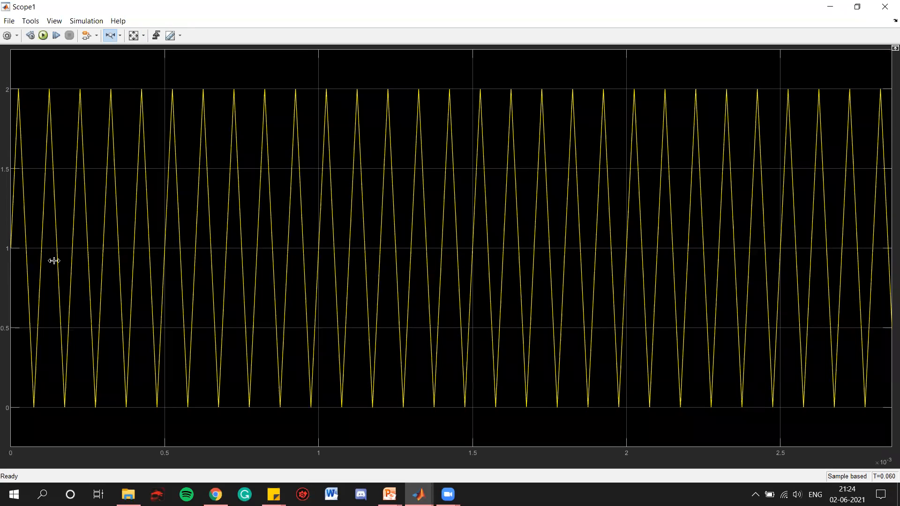
drag(113, 245, 6, 249)
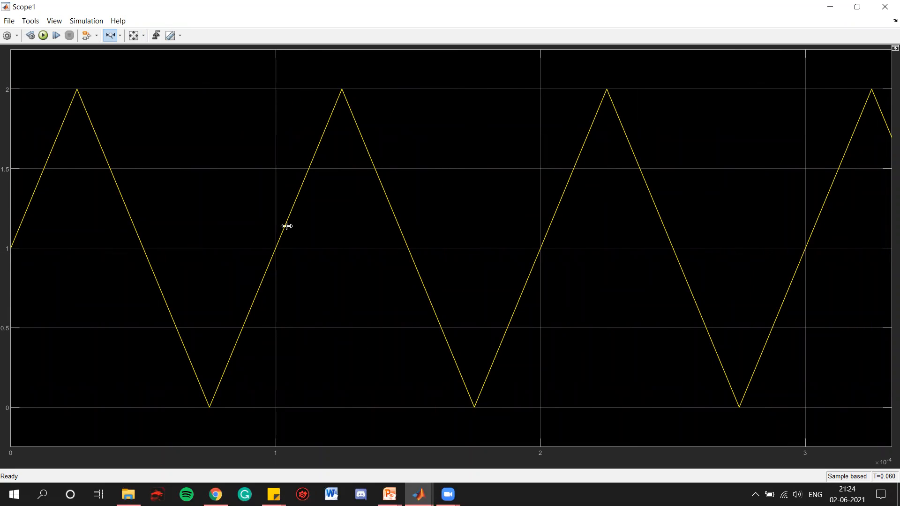
click(885, 6)
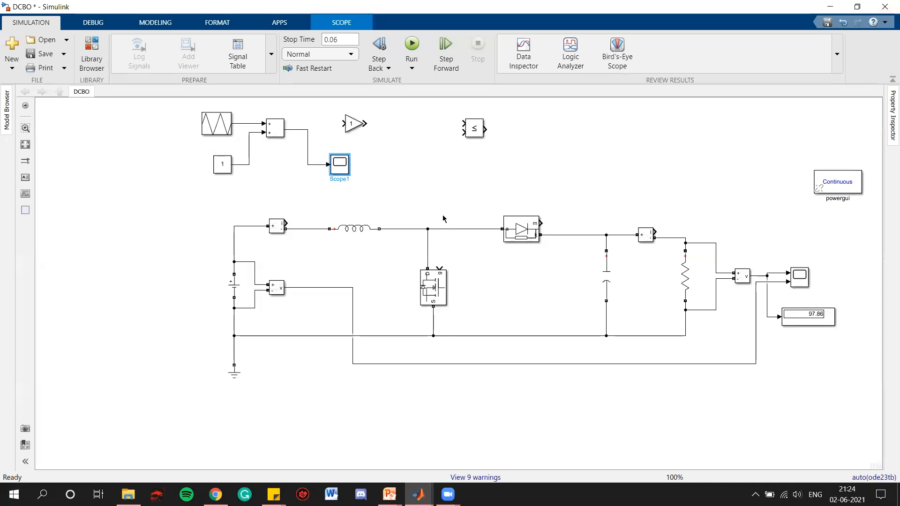
Align Scope1 with the Add block's output, move the Triangle Generator further left, and insert the Gain block between it and the Add block.
click(339, 165)
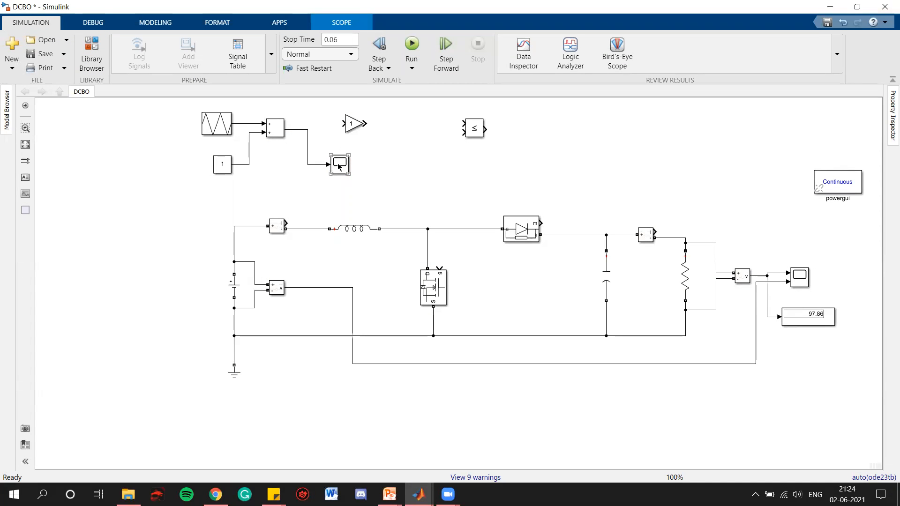
click(354, 131)
drag(354, 131, 423, 190)
drag(338, 160, 339, 124)
drag(226, 126, 153, 126)
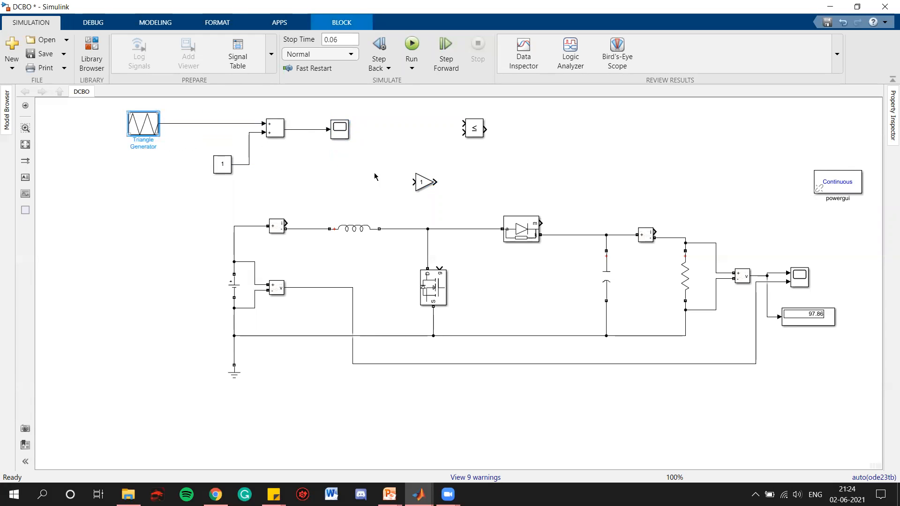
drag(422, 183, 220, 125)
click(301, 162)
Recheck the waveform's amplitude in Scope1 and set the Gain block's gain to 0.5.
double_click(339, 129)
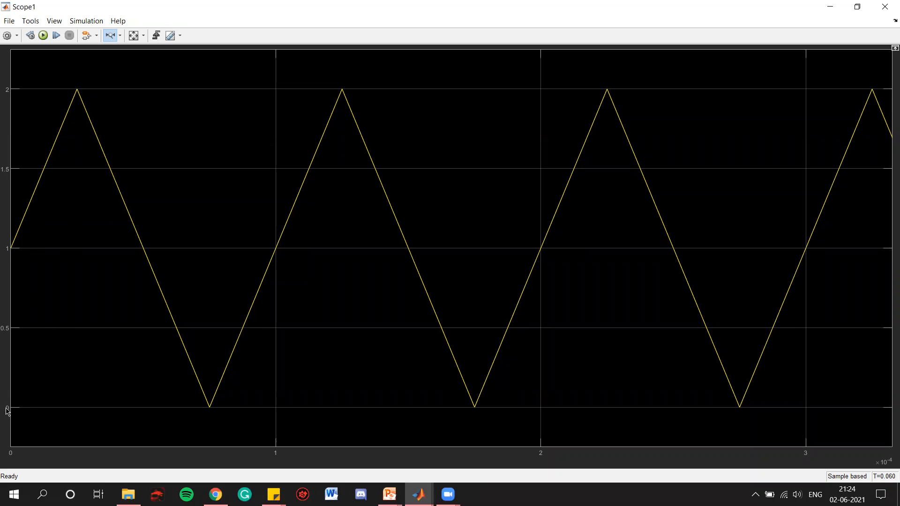
click(885, 5)
double_click(222, 123)
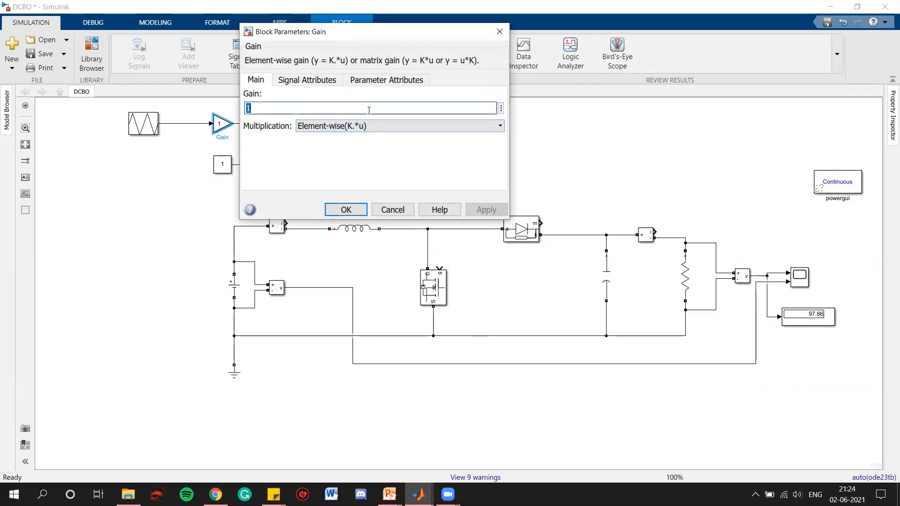
text(0.5)
click(349, 210)
Run the simulation and inspect the range of the scaled triangle wave in Scope1.
click(412, 49)
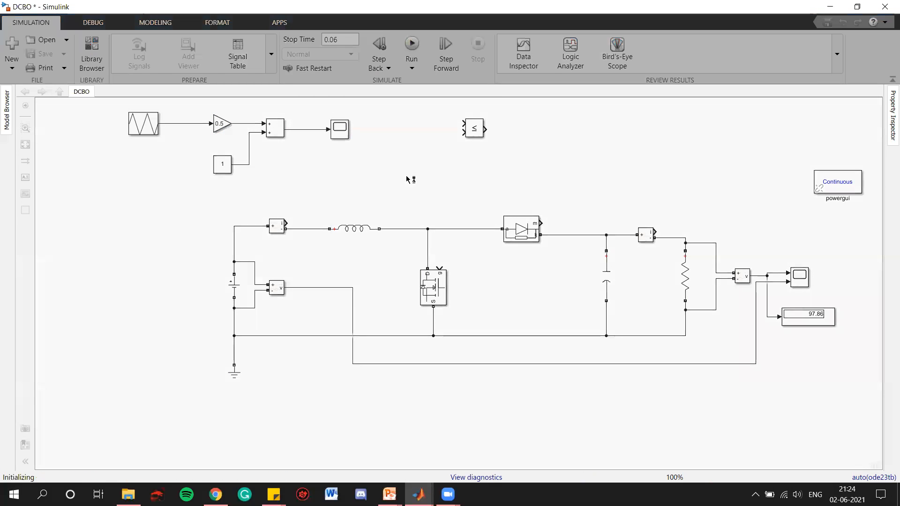
click(337, 136)
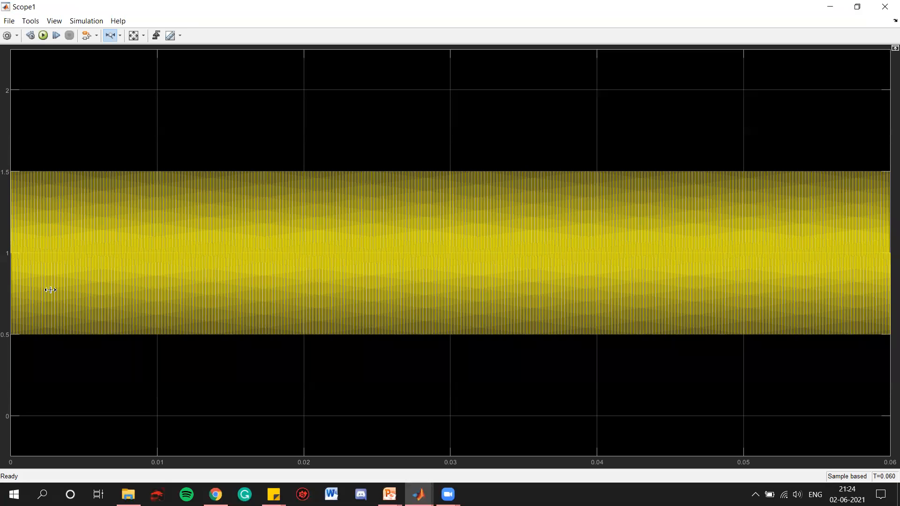
click(885, 5)
Set the value of the Constant block feeding the Add block to 0.5.
click(222, 164)
text(0.5)
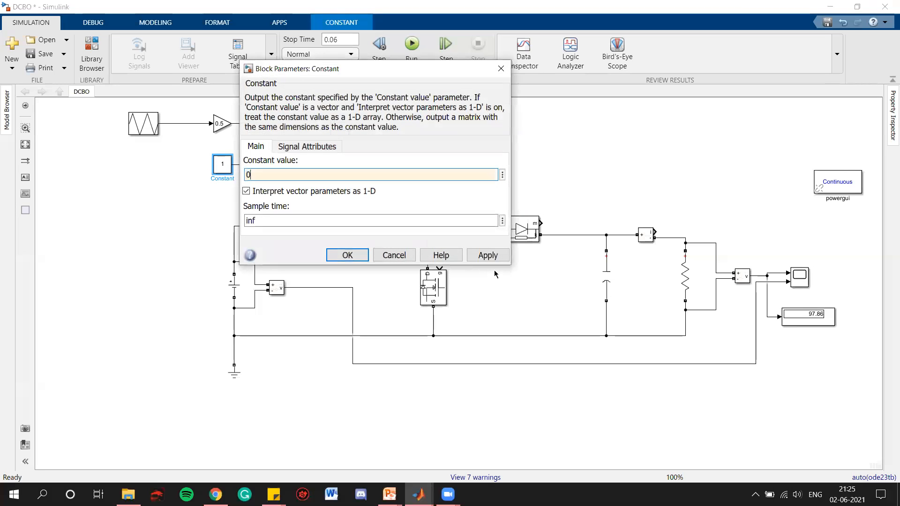
click(359, 255)
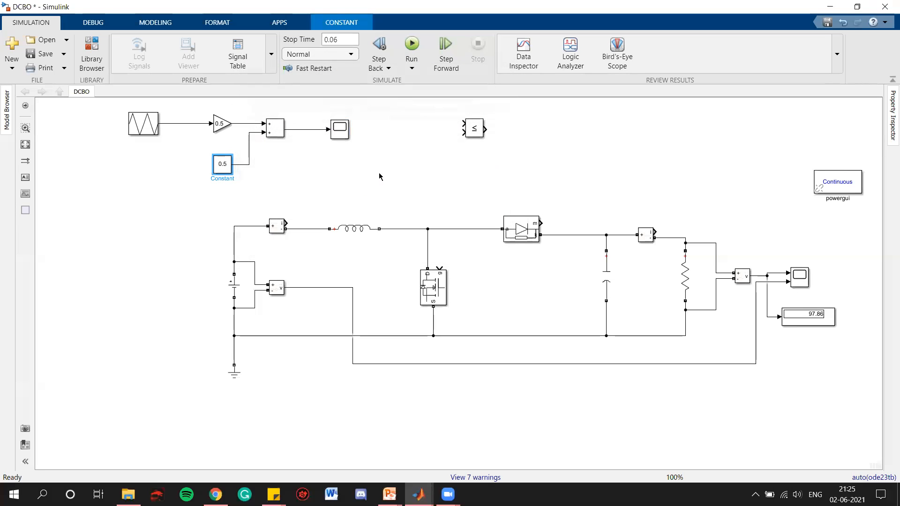
Run the simulation and inspect the offset triangle wave's range and first few periods in Scope1.
click(412, 45)
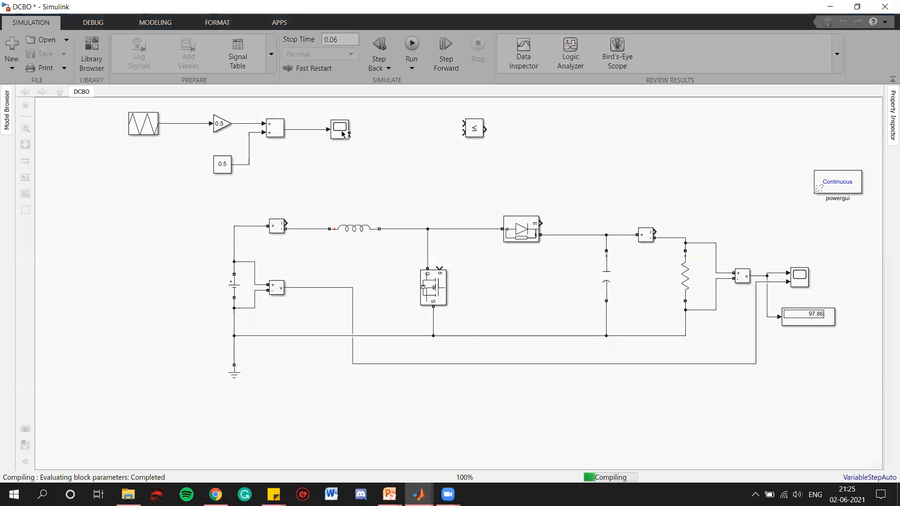
double_click(341, 131)
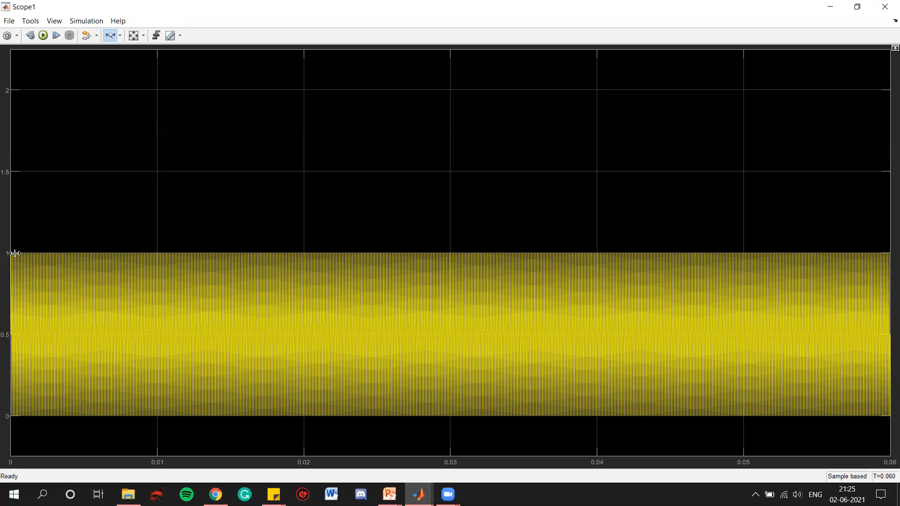
click(134, 36)
drag(33, 253, 7, 254)
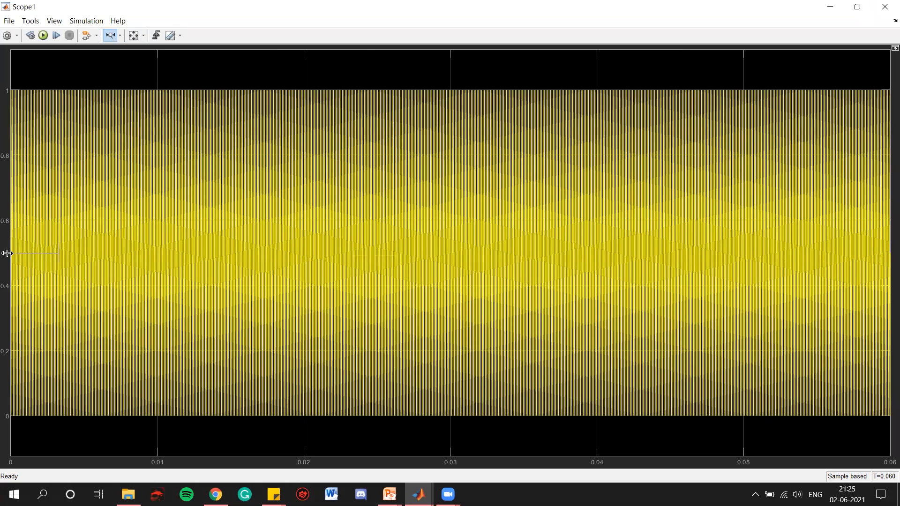
drag(117, 255, 7, 249)
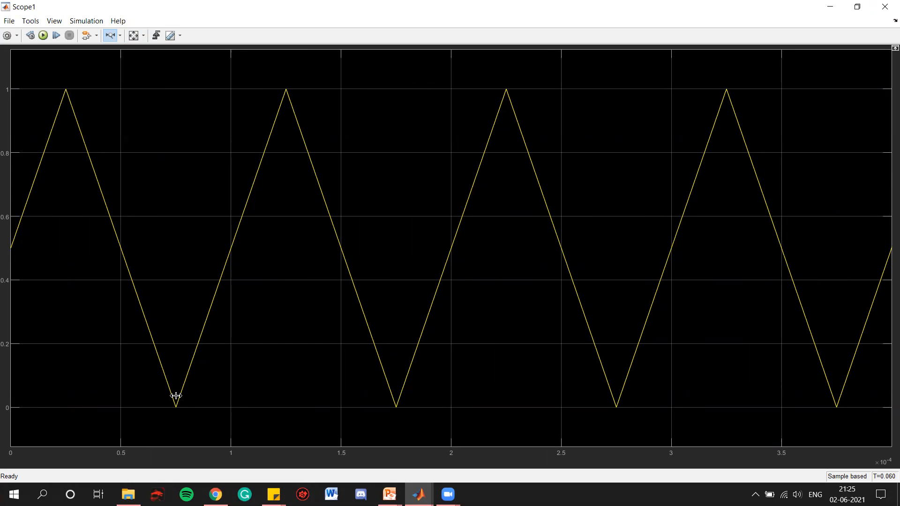
click(878, 8)
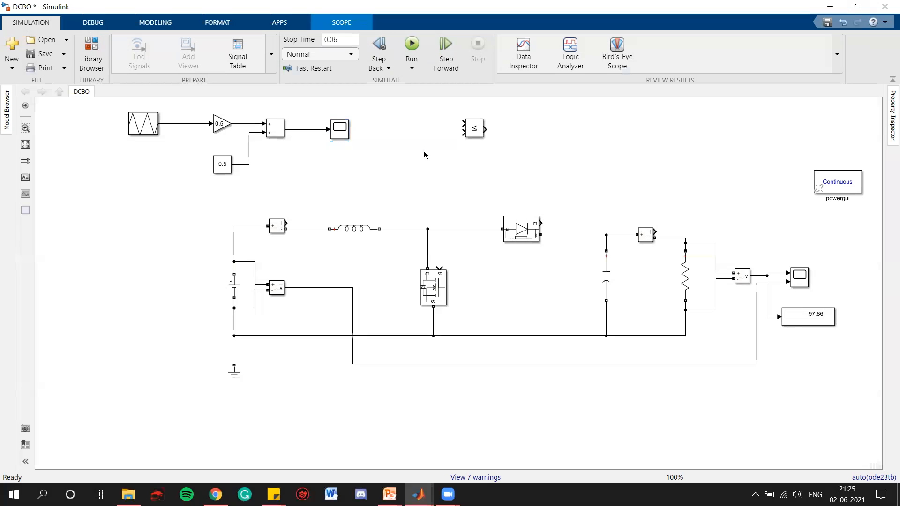
Delete the line between the Add block and Scope1 and move Scope1 beyond the Relational Operator.
click(337, 134)
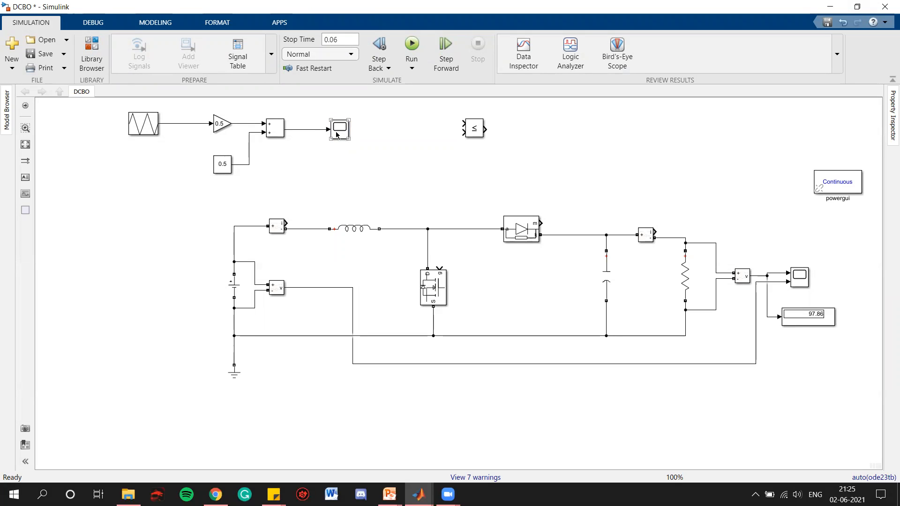
click(313, 129)
key(Delete)
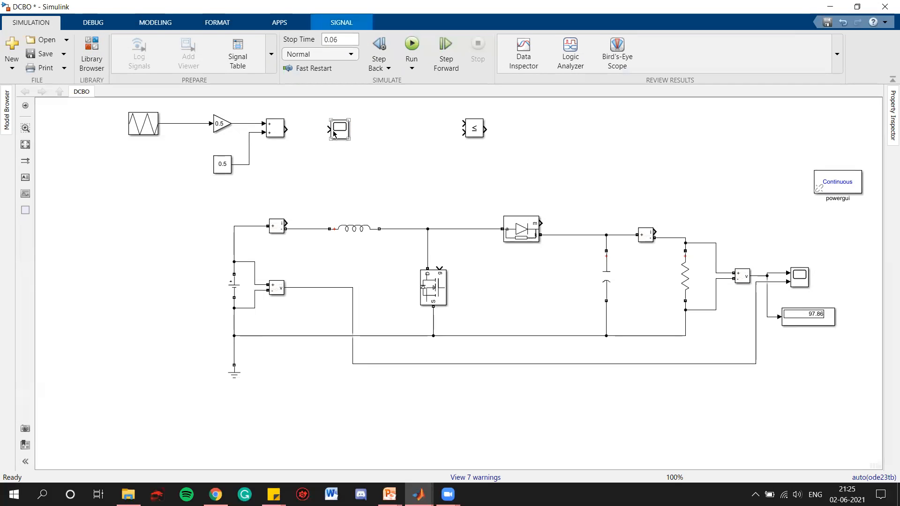
click(340, 134)
drag(346, 135, 627, 159)
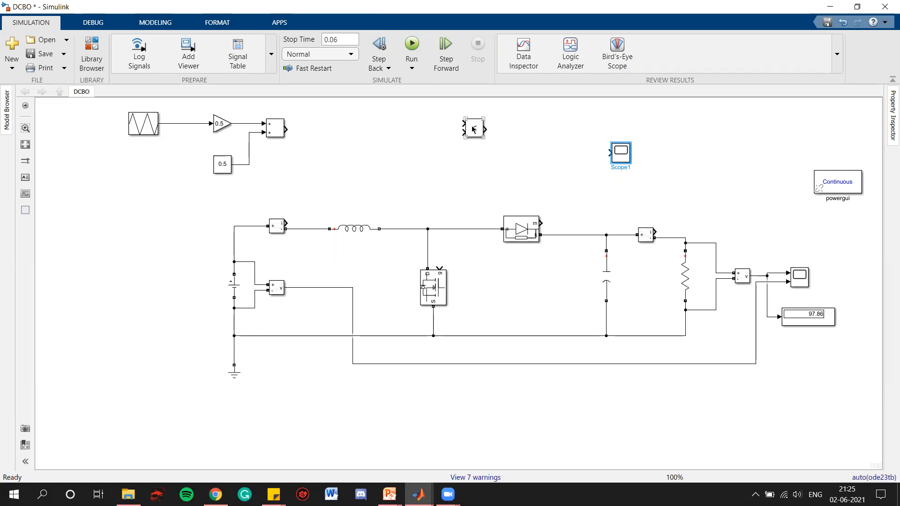
Move the Relational Operator next to the Add block and wire the Add output and a copy of the 0.5 Constant into it.
drag(473, 130, 397, 126)
drag(225, 167, 278, 177)
key(ctrl+v)
drag(398, 126, 348, 135)
click(295, 129)
drag(286, 175, 337, 139)
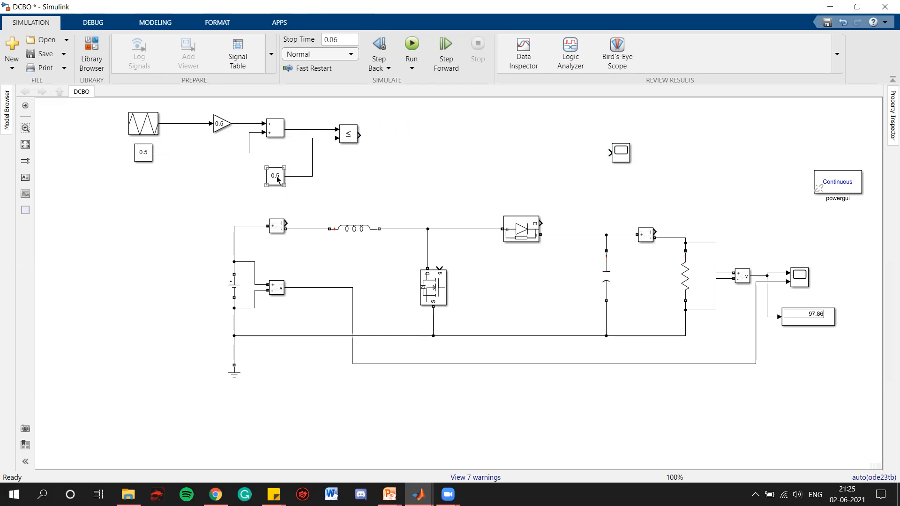
Move Scope1 closer to the Relational Operator and add a Mux block between them.
drag(627, 153, 500, 137)
double_click(424, 174)
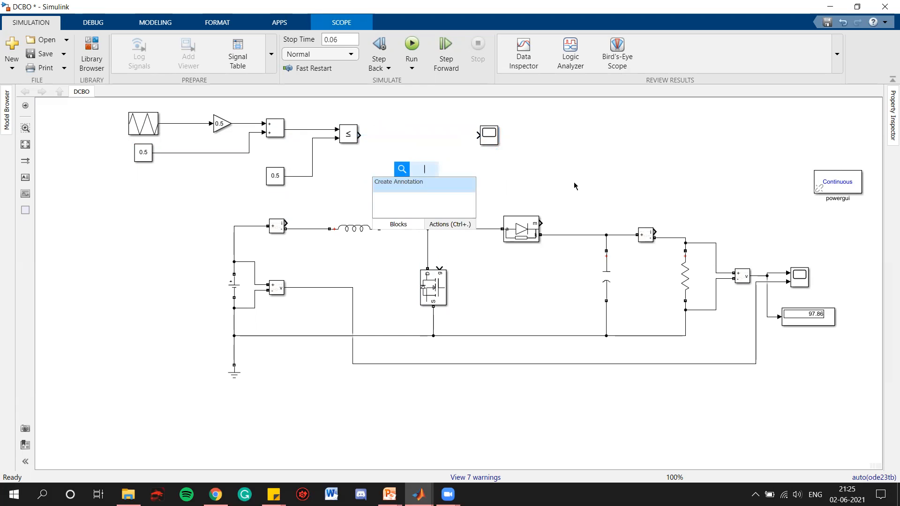
text(muc)
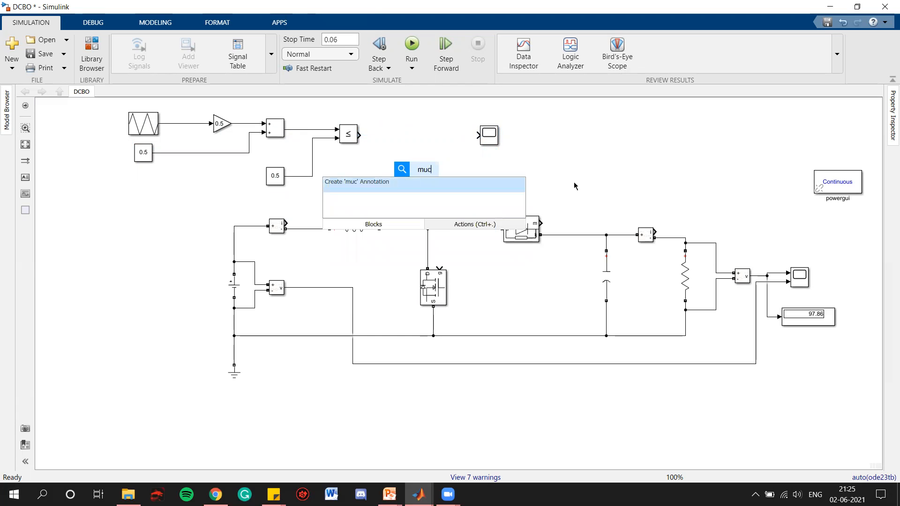
key(BackSpace)
text(x)
key(Return)
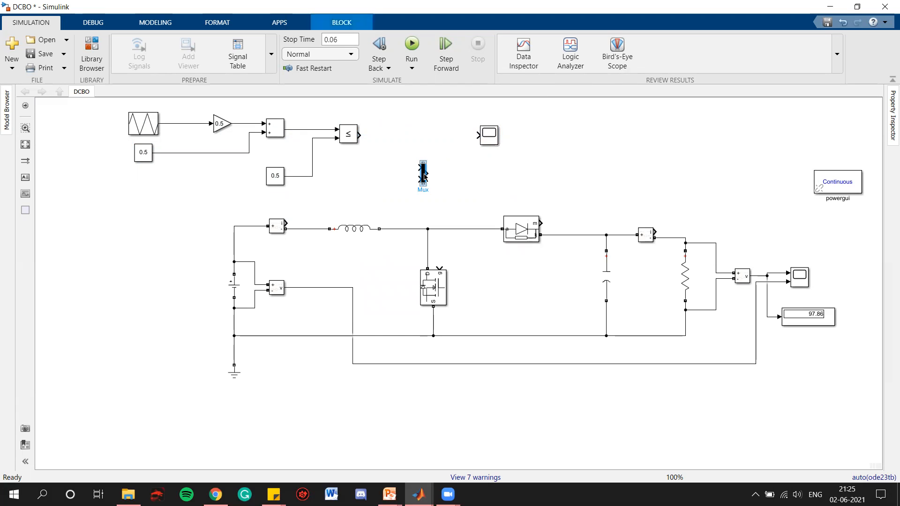
Position the Mux before Scope1 and branch the Add output and the second 0.5 Constant into its two inputs.
drag(424, 183, 416, 129)
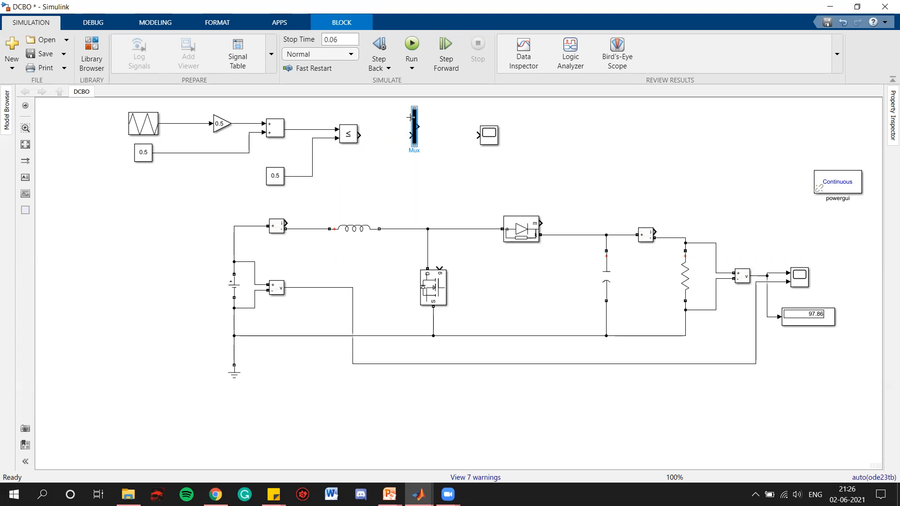
drag(411, 117, 311, 129)
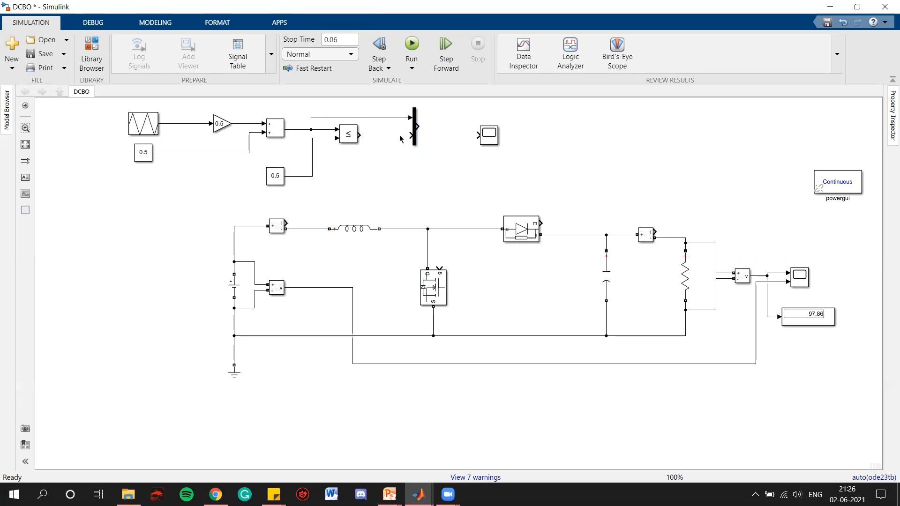
drag(406, 134, 312, 149)
Set Scope1's number of input ports to 2.
double_click(489, 135)
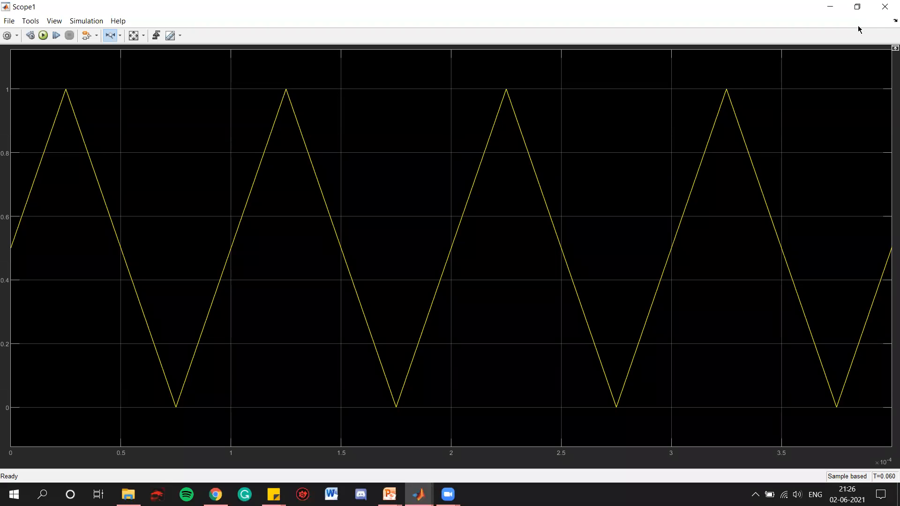
click(884, 7)
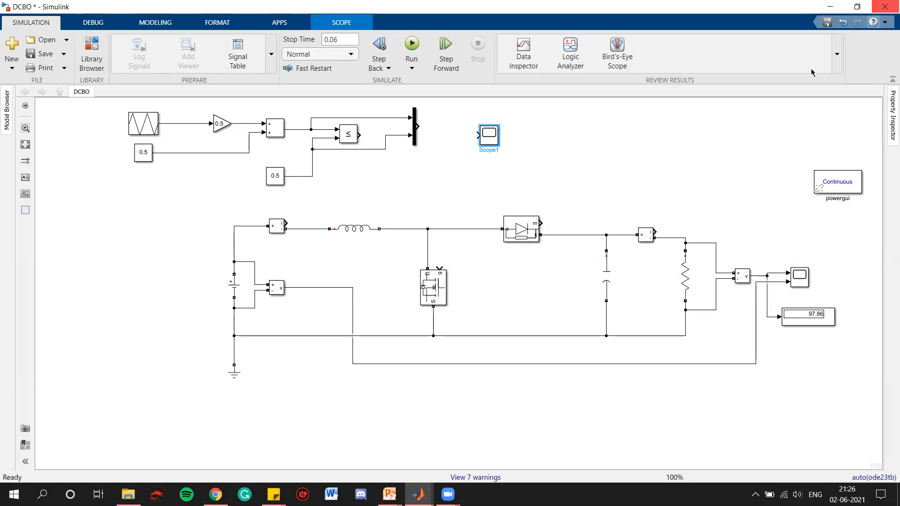
double_click(489, 136)
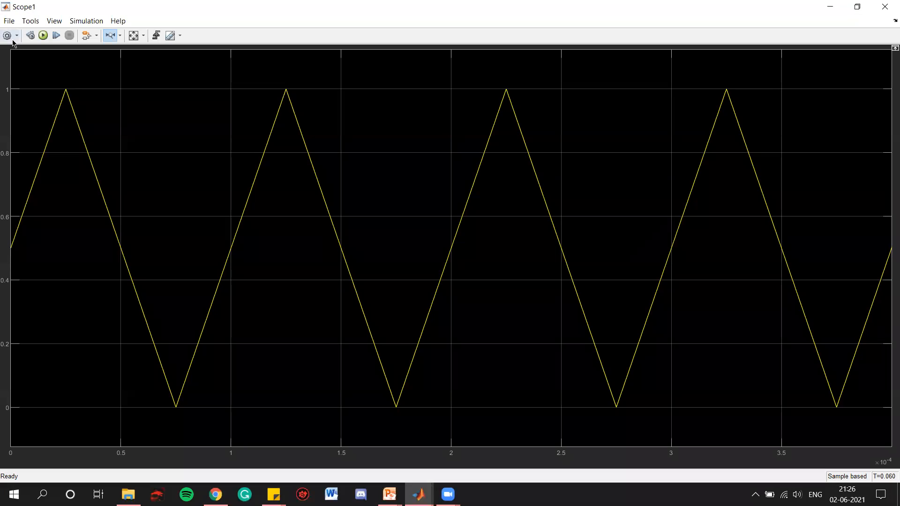
click(534, 220)
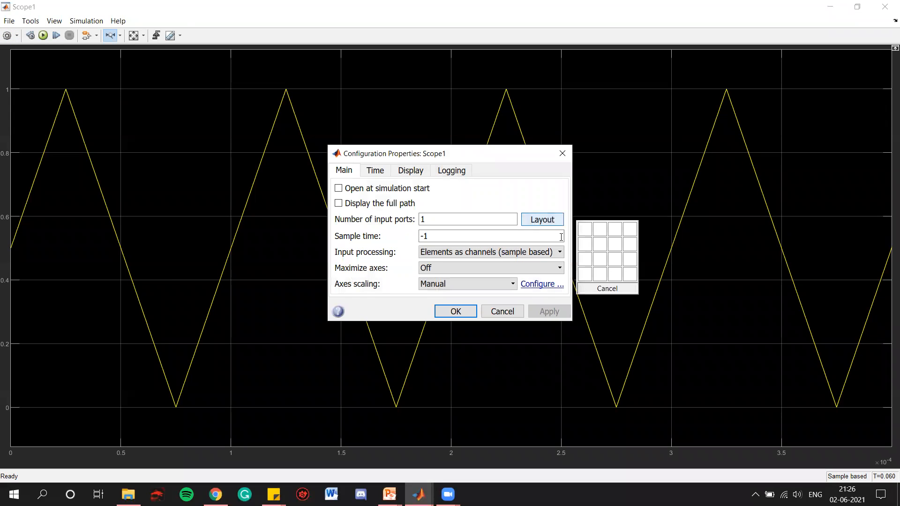
click(583, 243)
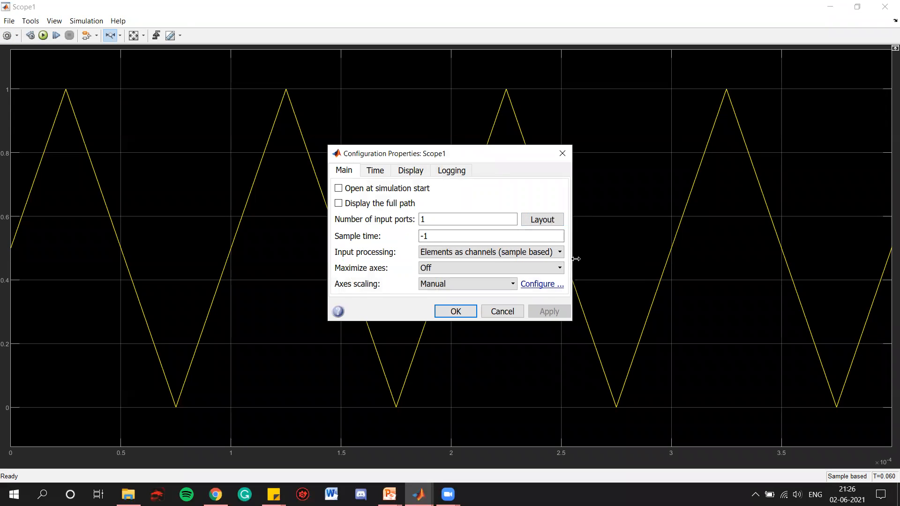
click(547, 310)
double_click(459, 218)
text(2)
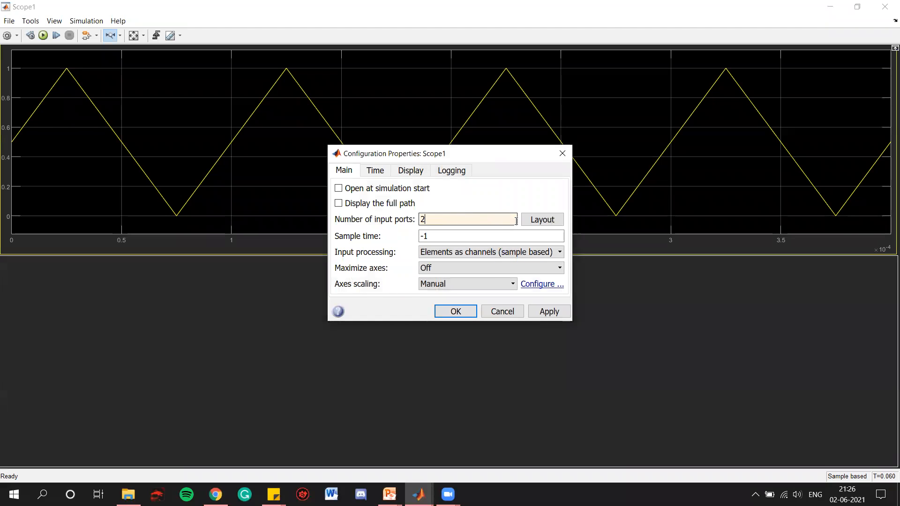
click(549, 311)
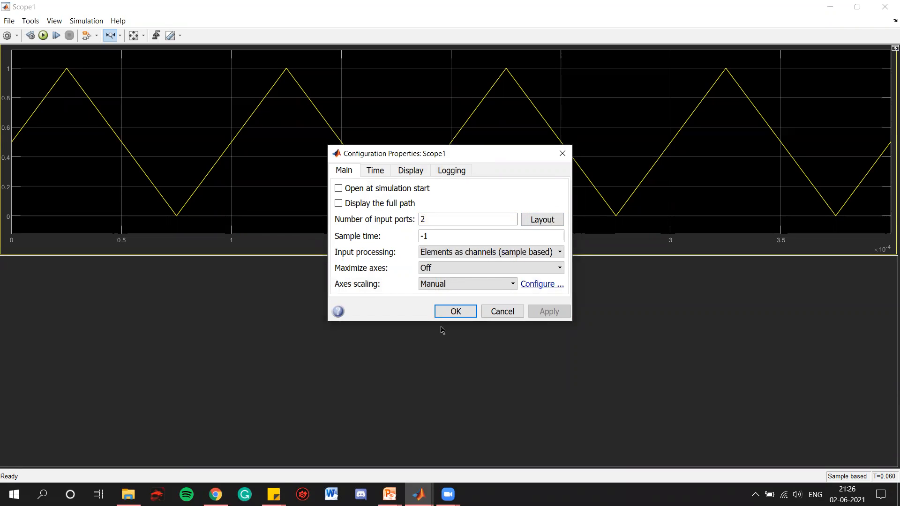
click(455, 312)
click(886, 4)
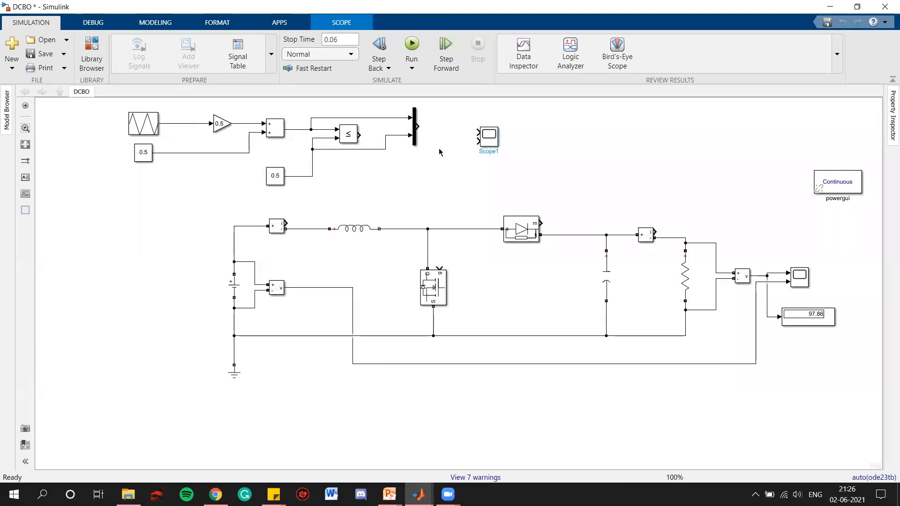
Wire the Mux output and the Relational Operator output to Scope1's first and second inputs, and run the simulation.
drag(420, 127, 477, 133)
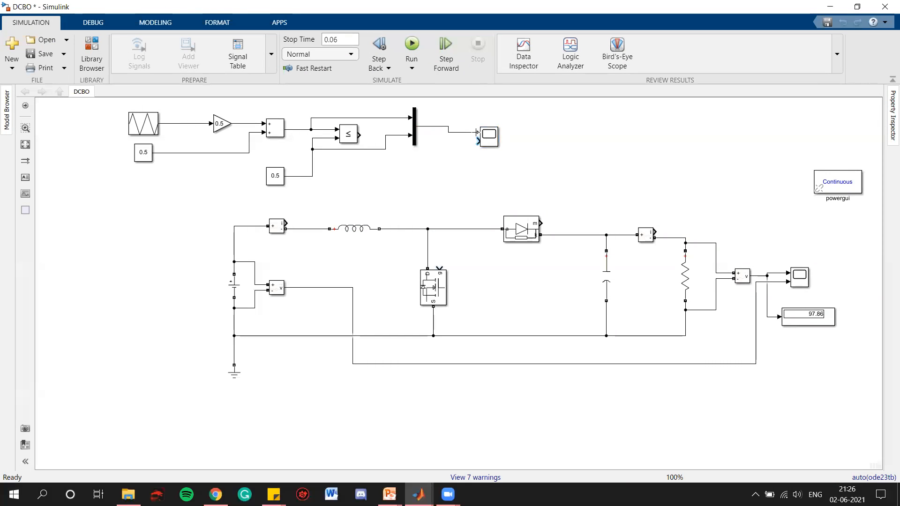
drag(360, 134, 478, 140)
click(412, 45)
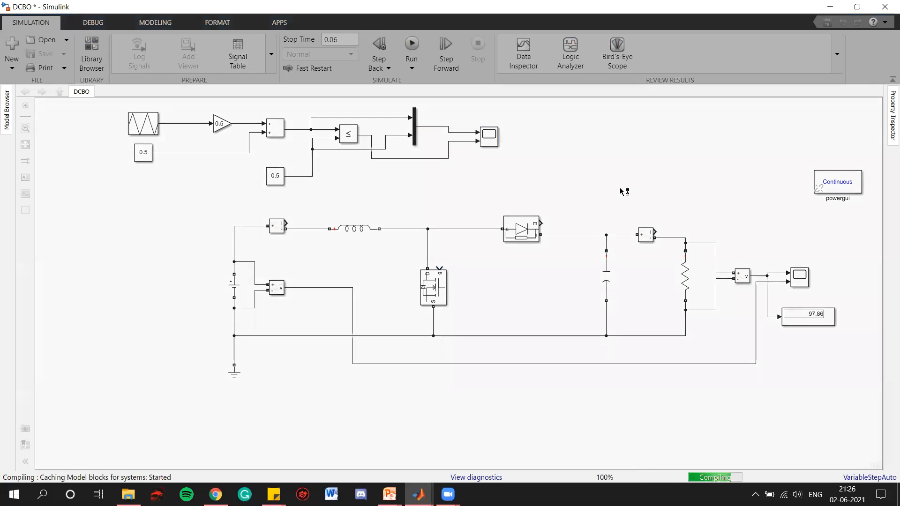
Examine the triangle wave, the 0.5 reference and the comparator pulses over the first few periods in Scope1.
click(483, 136)
double_click(483, 135)
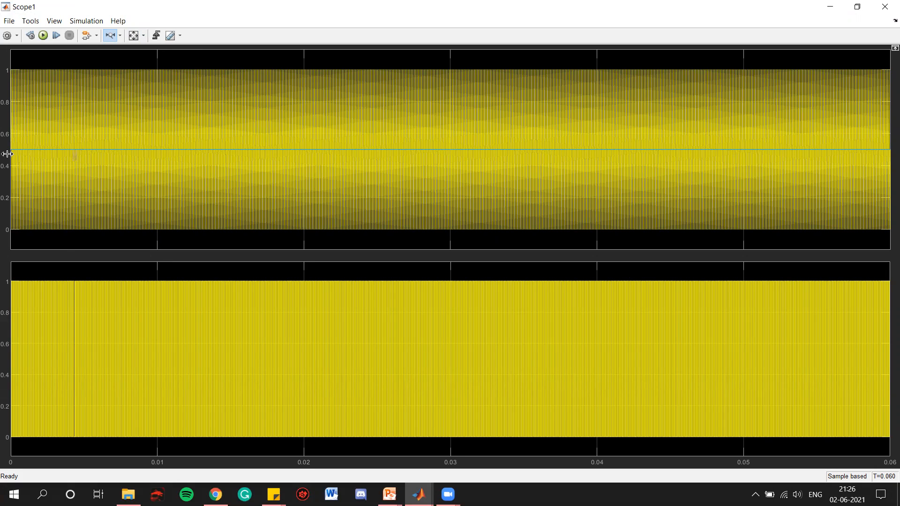
drag(6, 153, 6, 154)
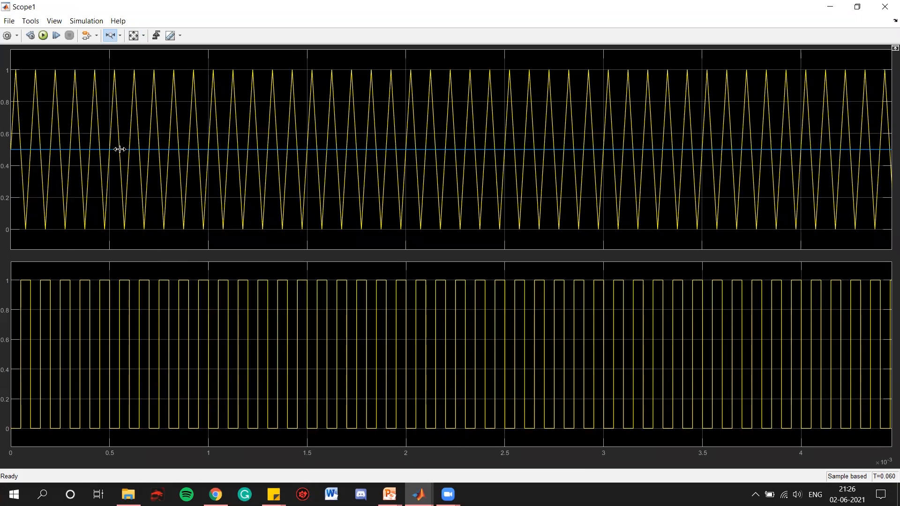
drag(105, 150, 7, 149)
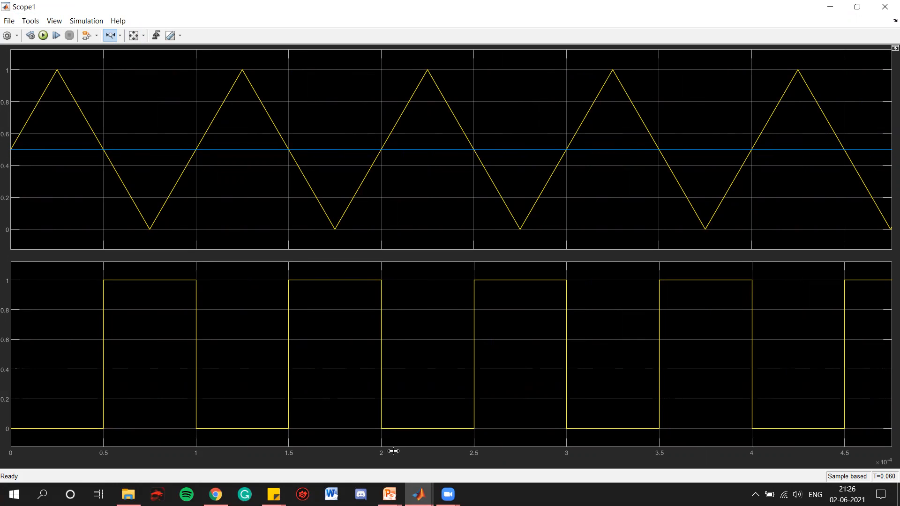
mouse_move(418, 494)
click(457, 452)
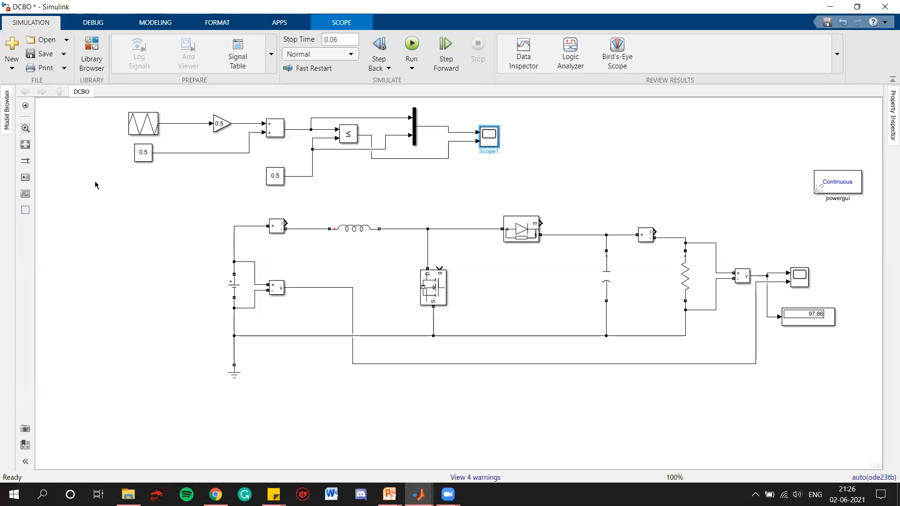
click(273, 179)
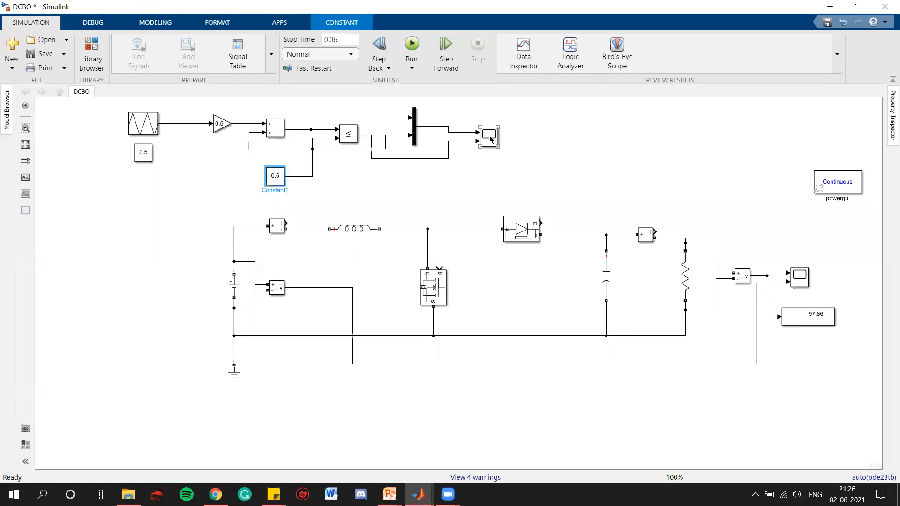
double_click(489, 136)
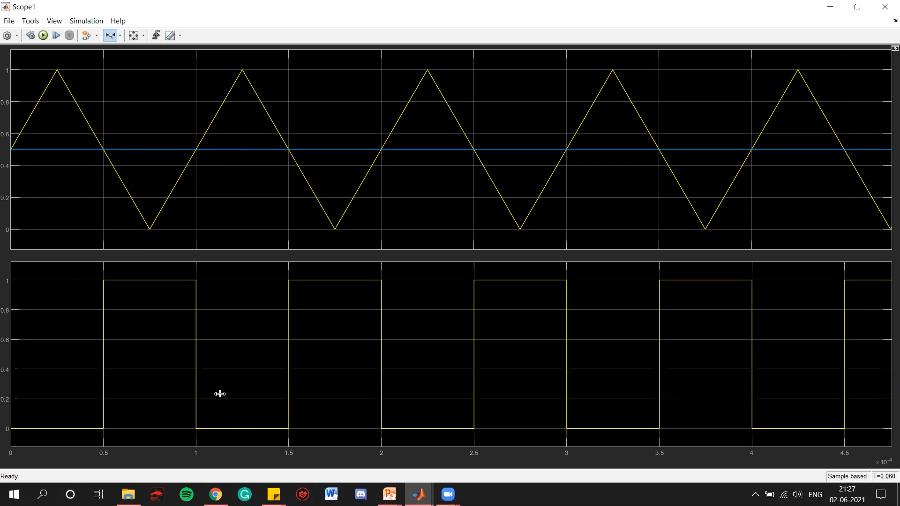
click(885, 7)
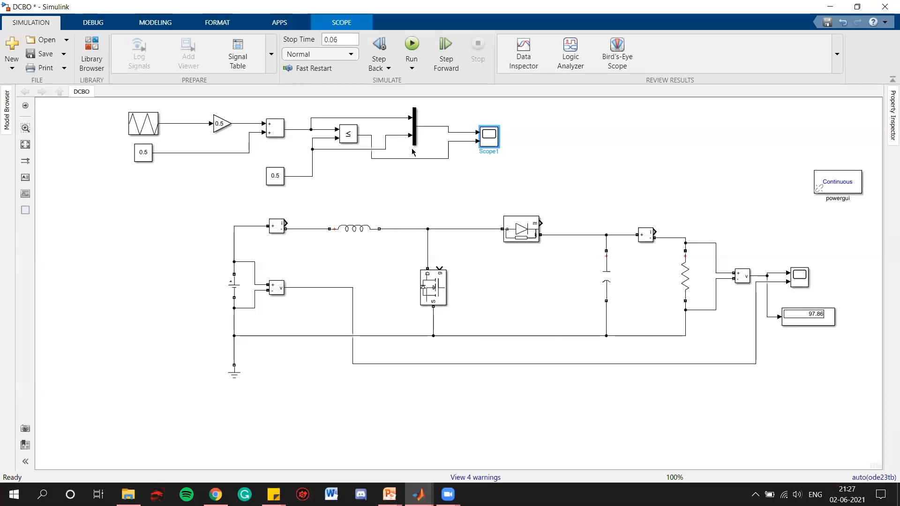
Set the Relational Operator block to >= and run the simulation.
double_click(352, 138)
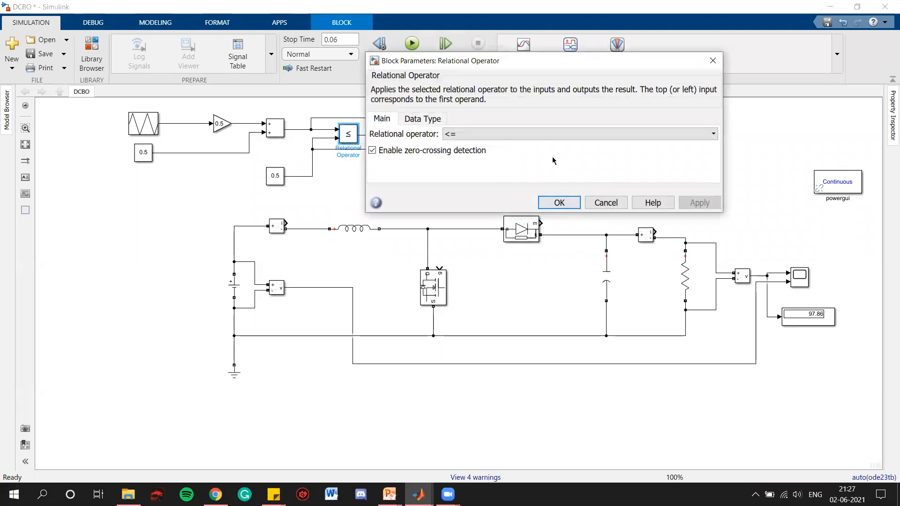
click(563, 134)
click(626, 187)
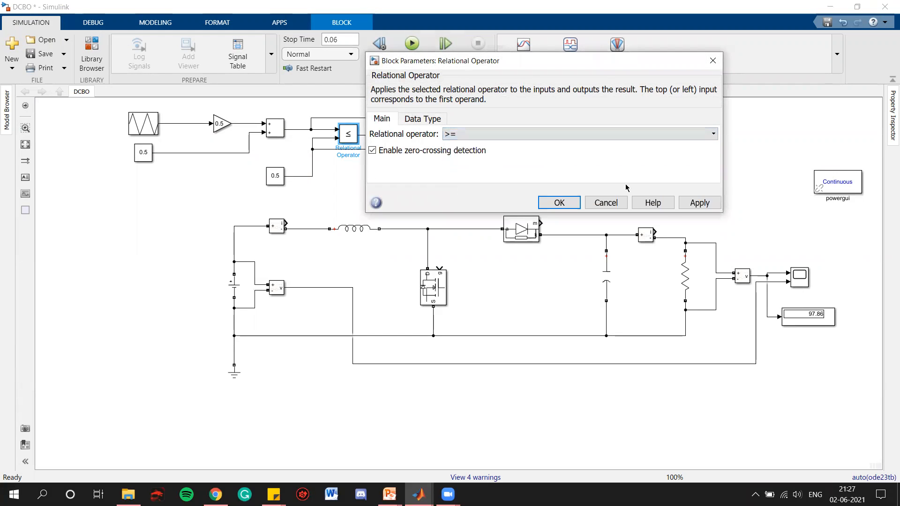
click(699, 203)
click(559, 203)
click(421, 44)
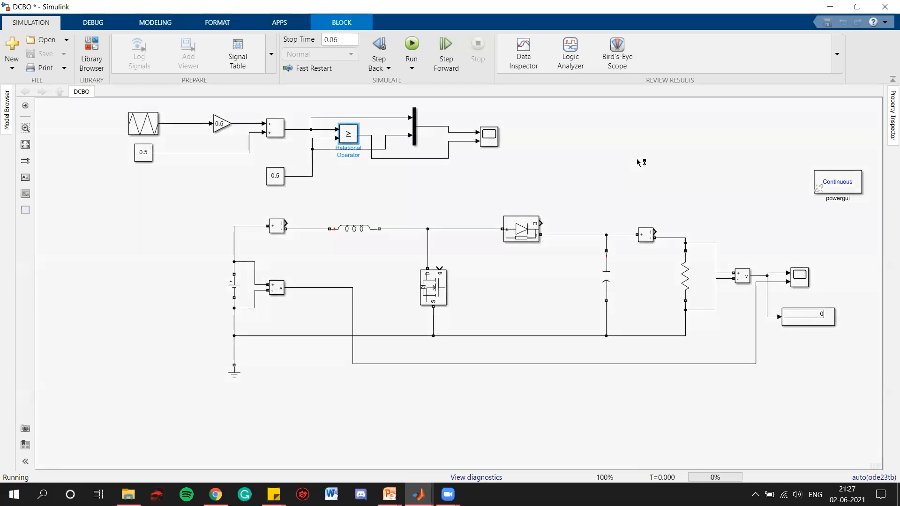
click(637, 159)
click(273, 182)
click(279, 184)
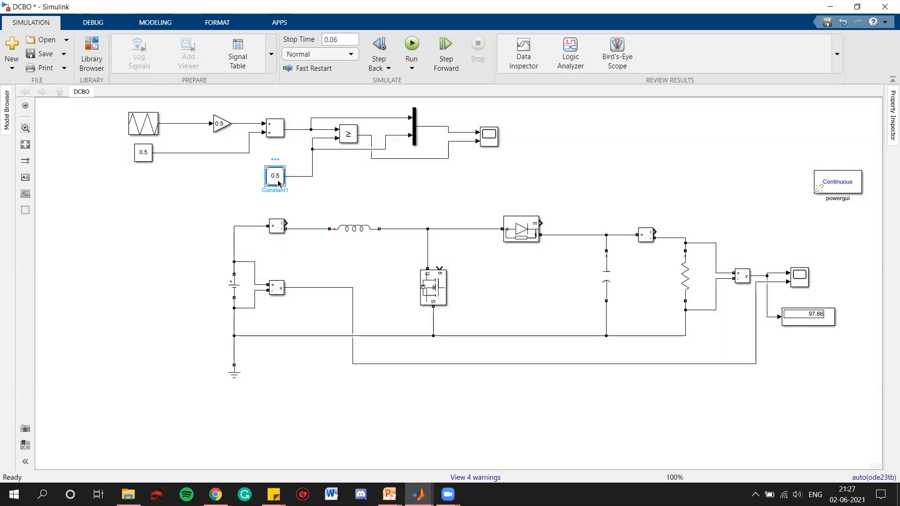
Examine the first few periods of the triangle wave, reference and >= comparator pulses in Scope1.
double_click(488, 145)
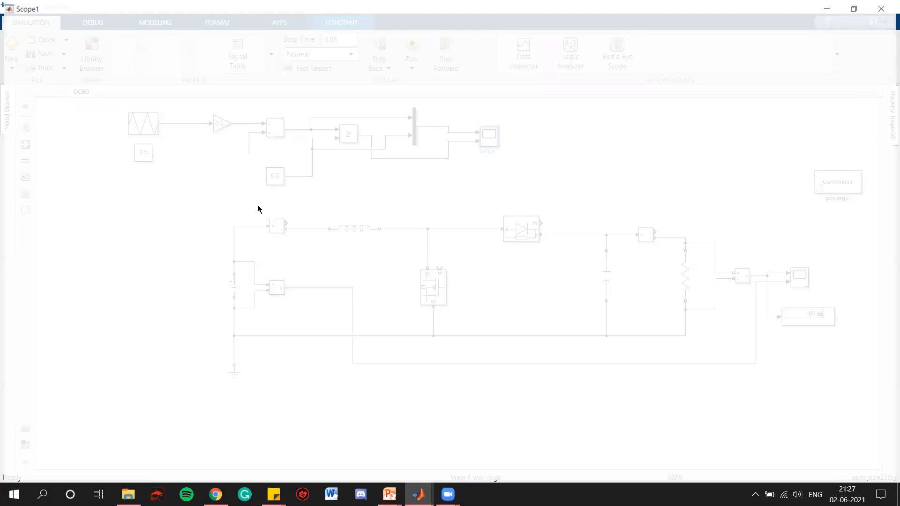
drag(60, 154, 7, 152)
drag(73, 149, 10, 149)
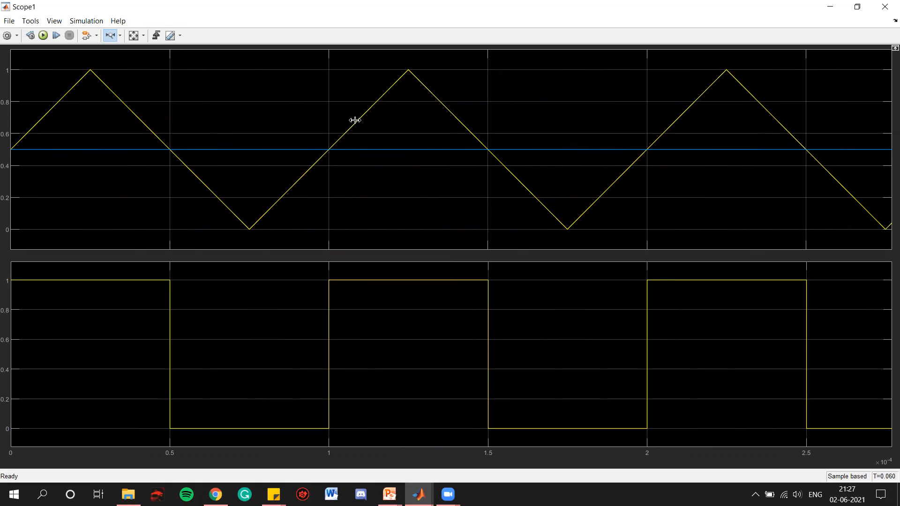
click(885, 6)
Set the Relational Operator block to <= and rerun the simulation.
double_click(348, 136)
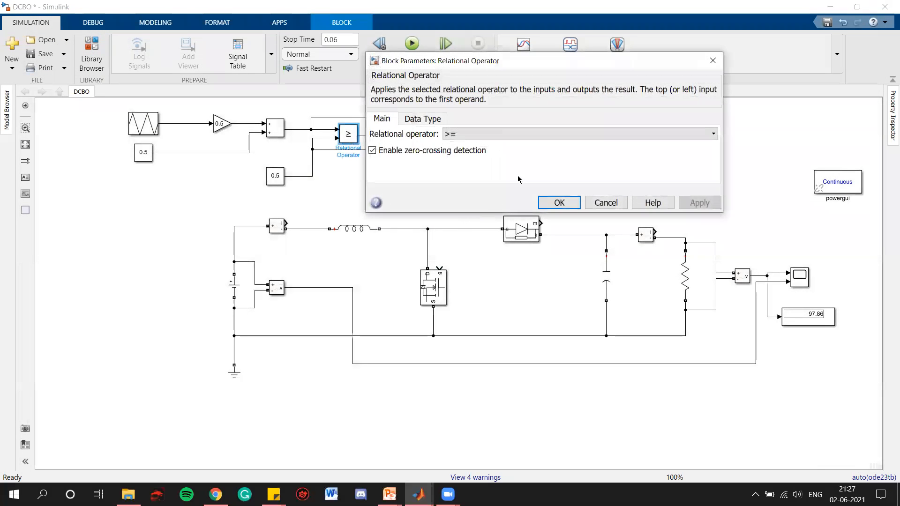
click(519, 137)
click(483, 179)
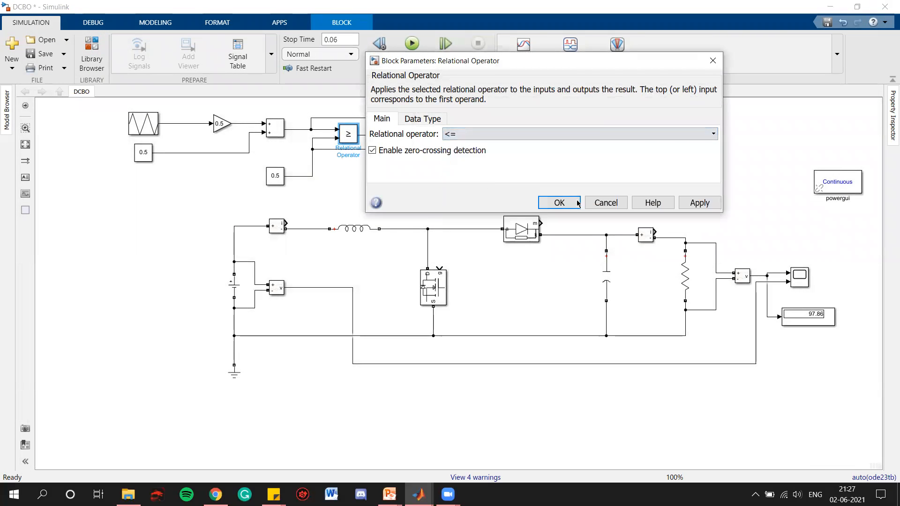
click(559, 203)
key(ctrl+t)
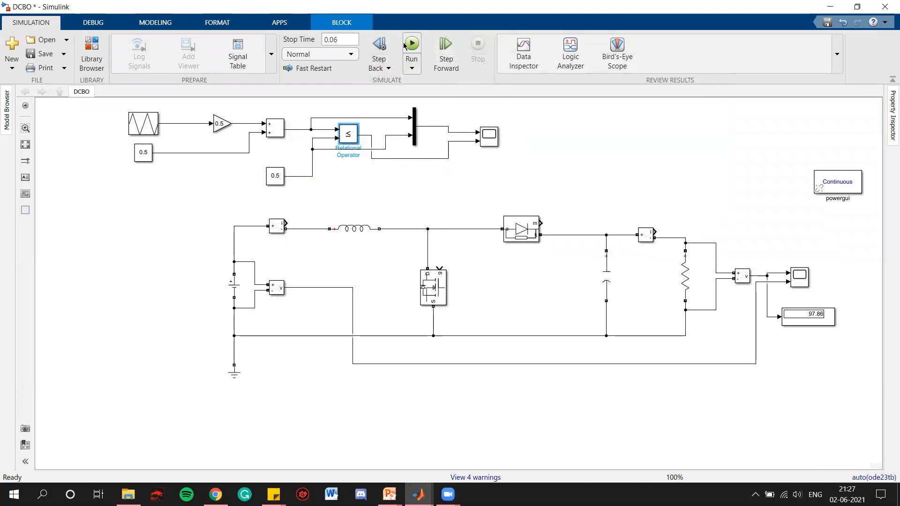
Compare the <= comparator pulses with the triangle wave and reference in Scope1, and check the reference Constant's value.
double_click(497, 142)
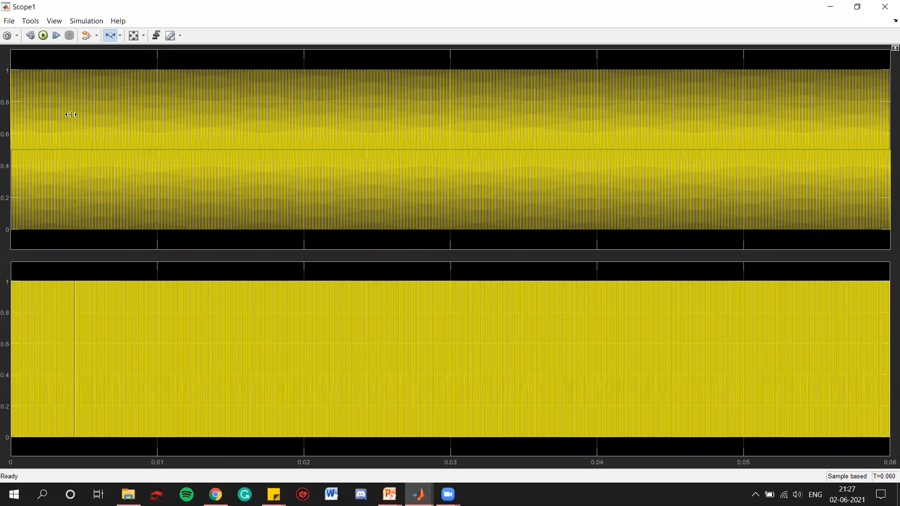
drag(7, 147, 37, 144)
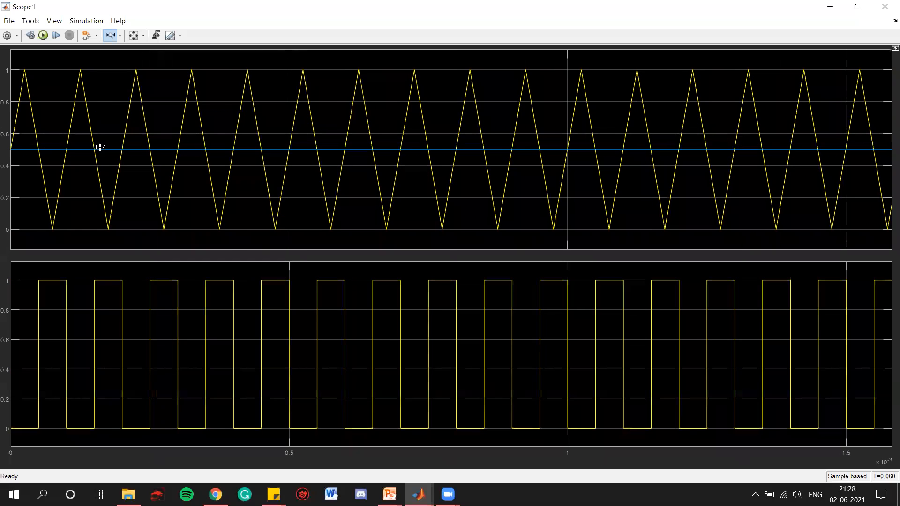
drag(99, 147, 6, 146)
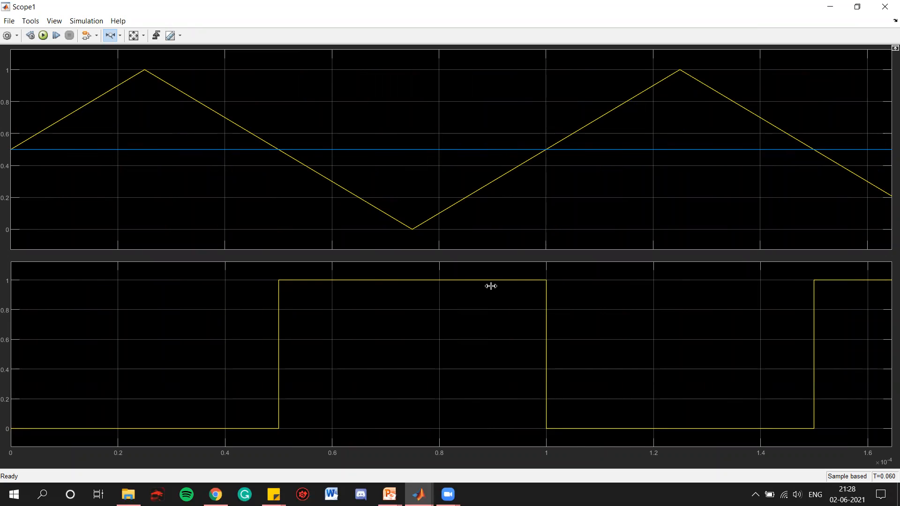
click(885, 6)
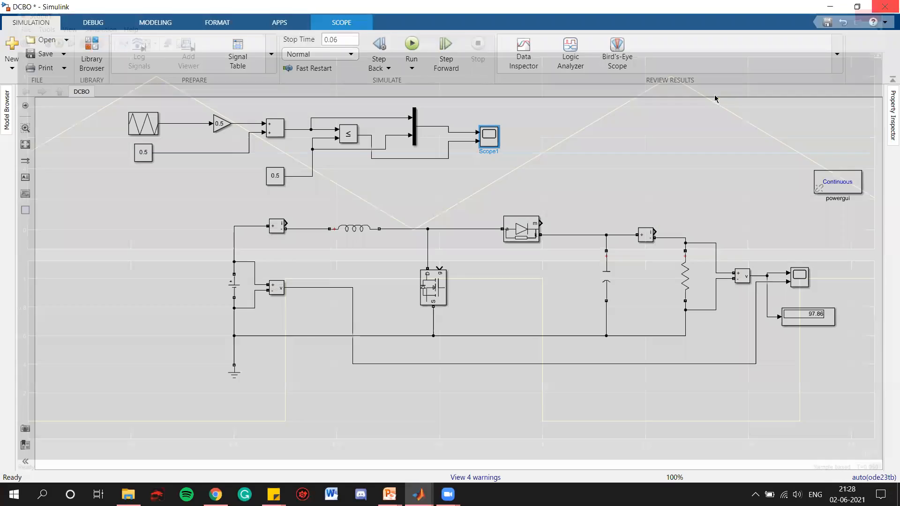
double_click(276, 176)
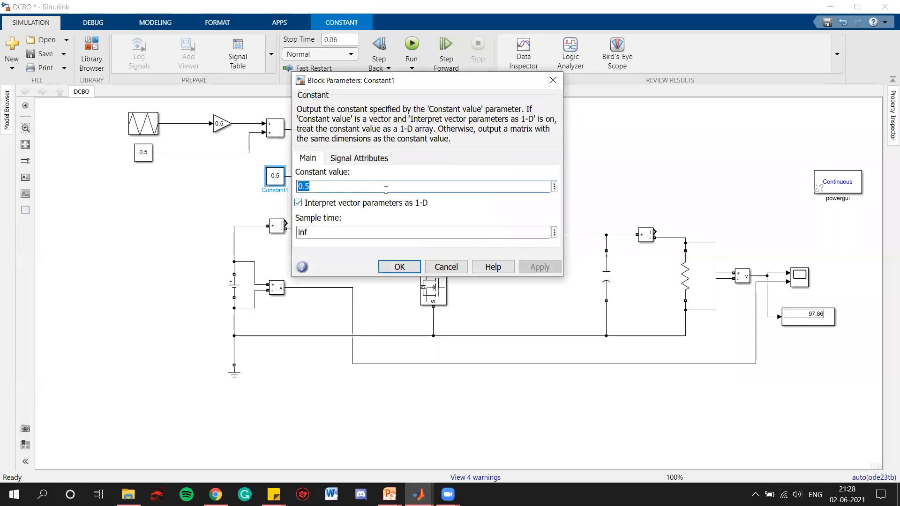
click(554, 80)
double_click(495, 143)
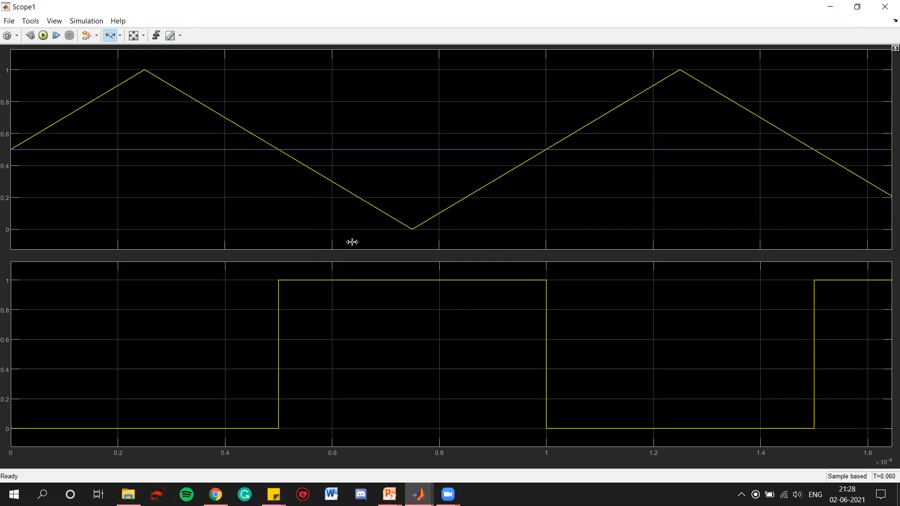
click(885, 6)
Set the reference Constant feeding the Relational Operator to 0.75 and run the simulation.
key(Return)
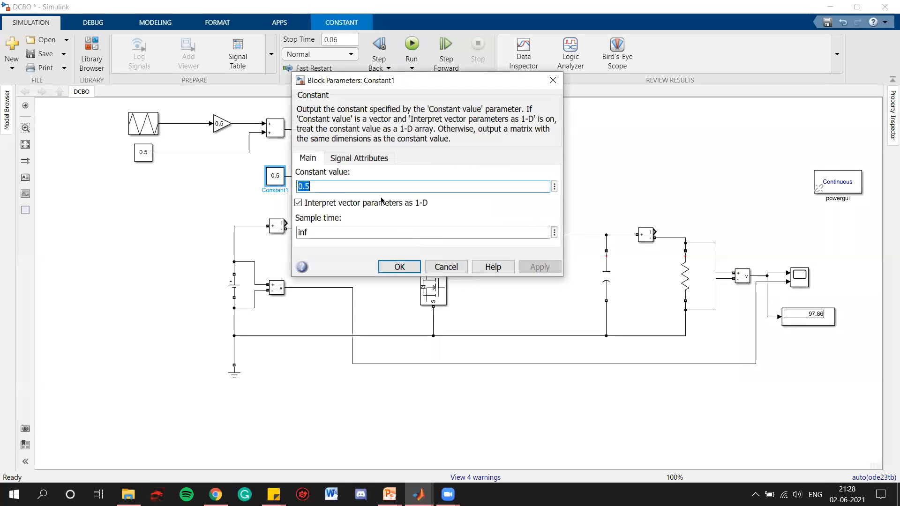
text(0.7)
click(400, 267)
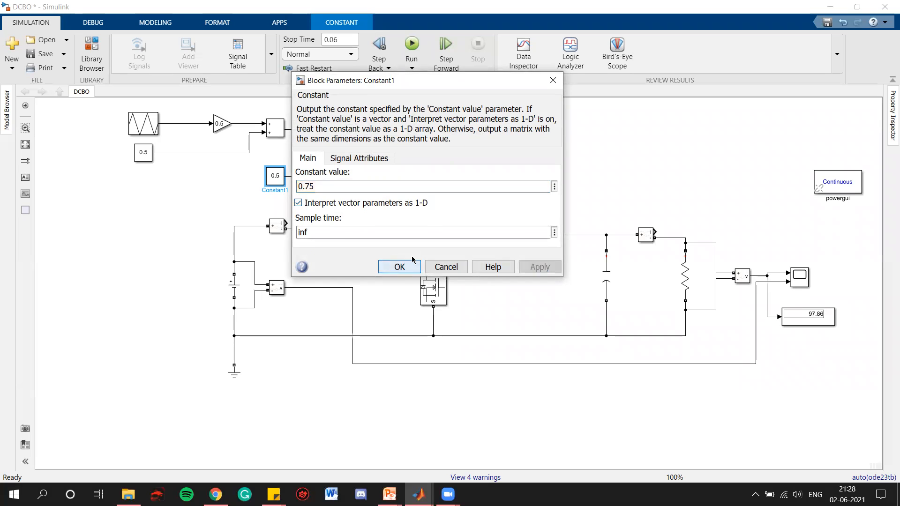
click(410, 45)
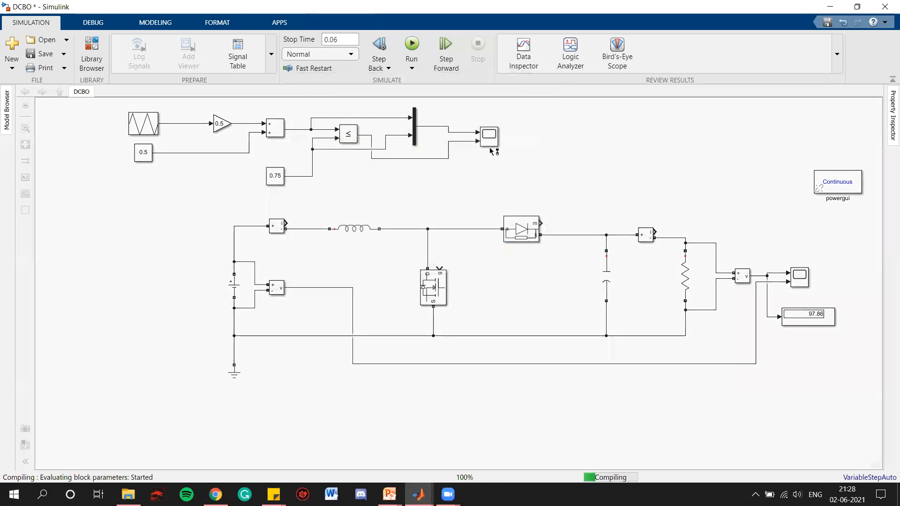
Examine the comparator pulses for the 0.75 reference over the first few triangle periods in Scope1.
double_click(489, 137)
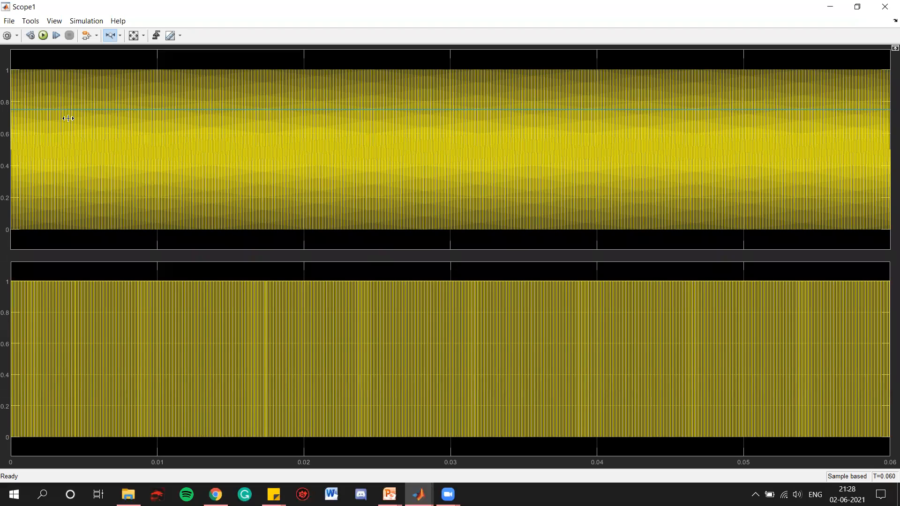
drag(7, 121, 6, 121)
drag(75, 113, 10, 118)
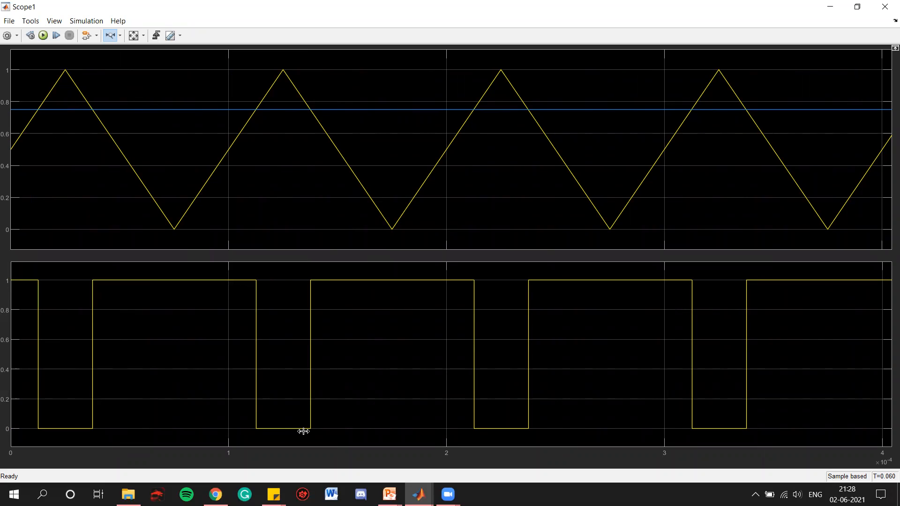
click(884, 7)
click(689, 265)
click(687, 287)
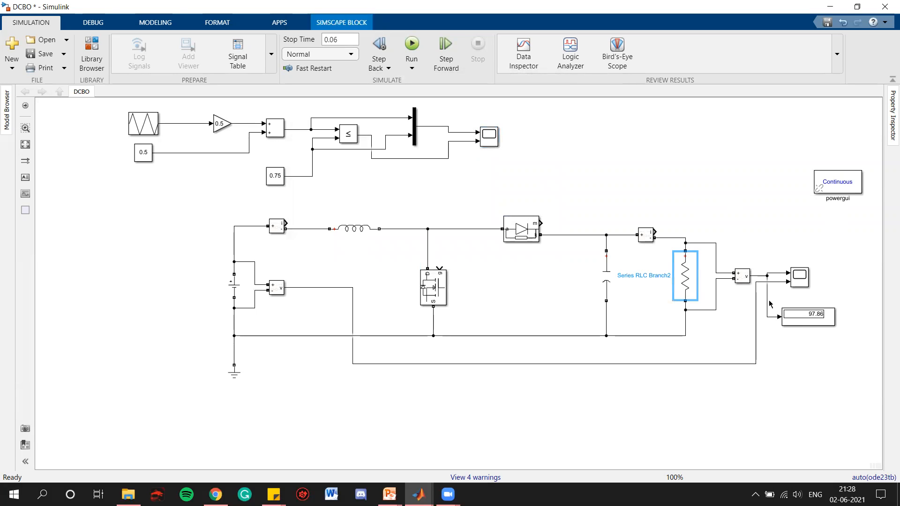
click(754, 226)
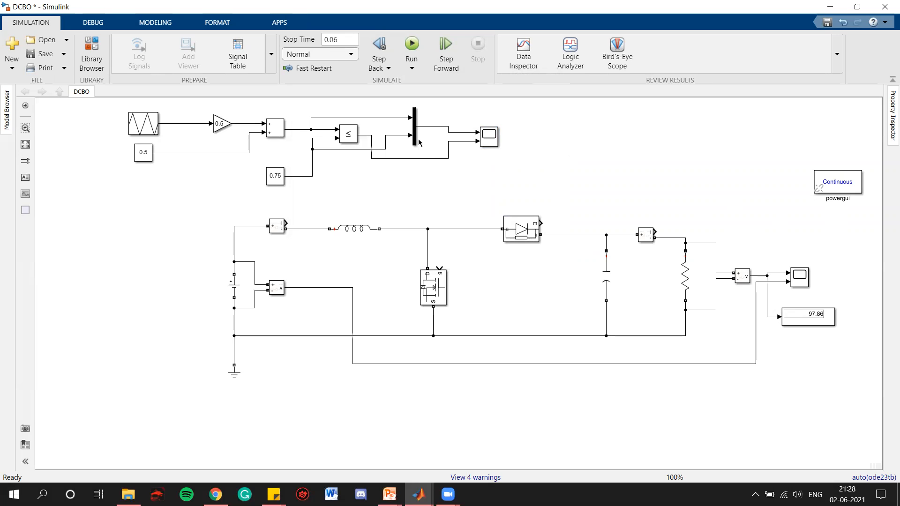
Set the reference Constant feeding the Relational Operator to 0.5.
double_click(275, 176)
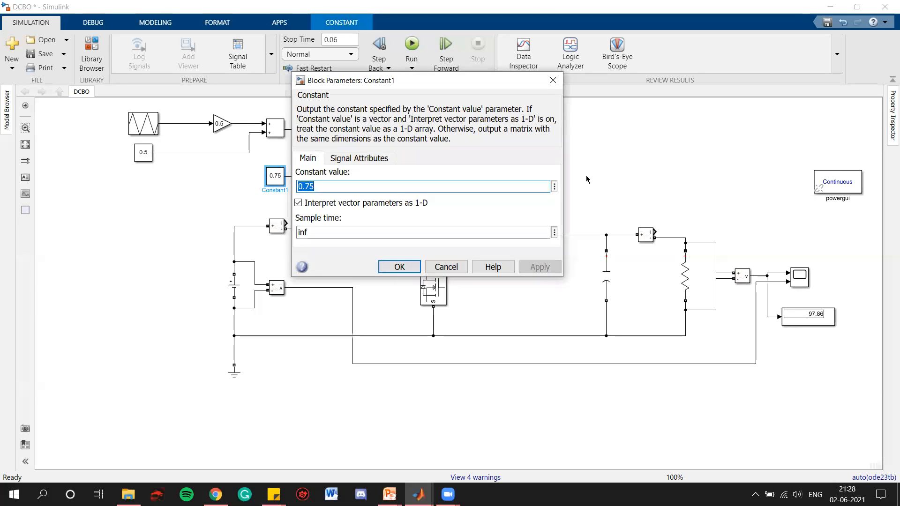
text(0.5)
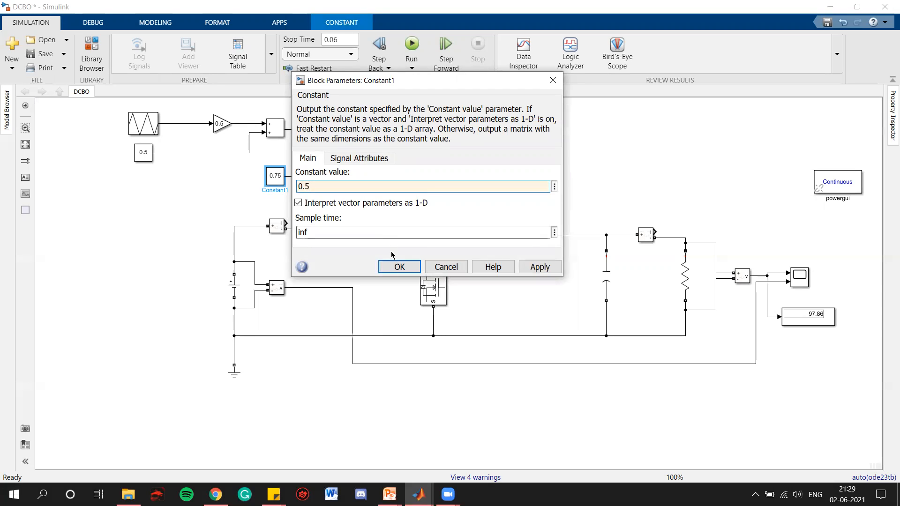
click(394, 266)
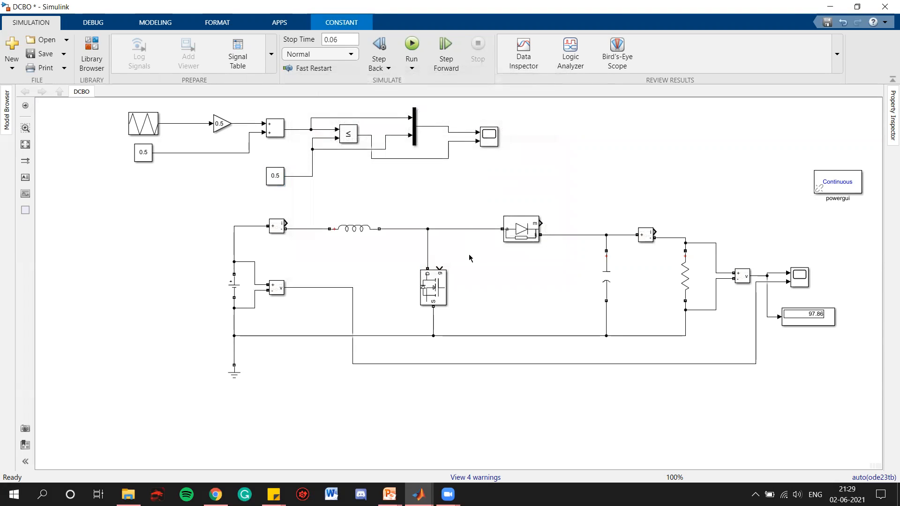
Connect the MOSFET's gate input to the Relational Operator's output line.
mouse_move(439, 266)
mouse_down()
mouse_move(415, 158)
mouse_move(440, 157)
mouse_up()
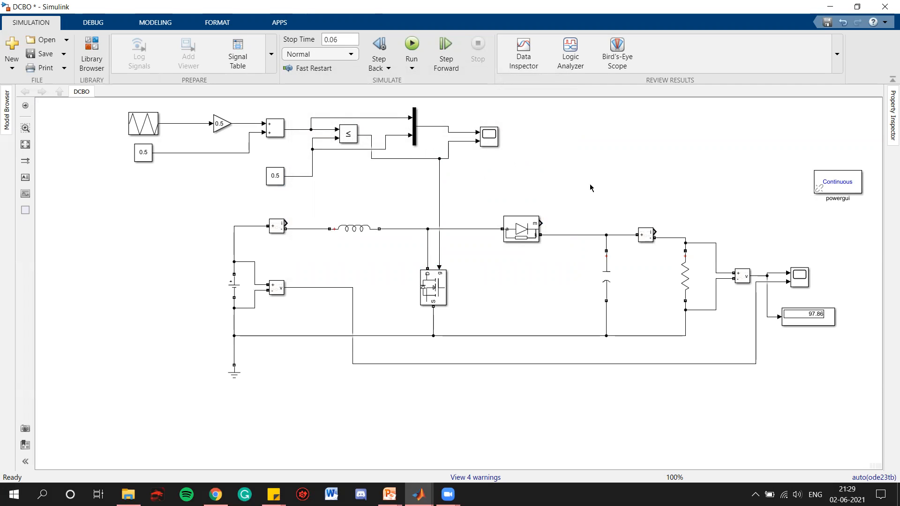
double_click(604, 156)
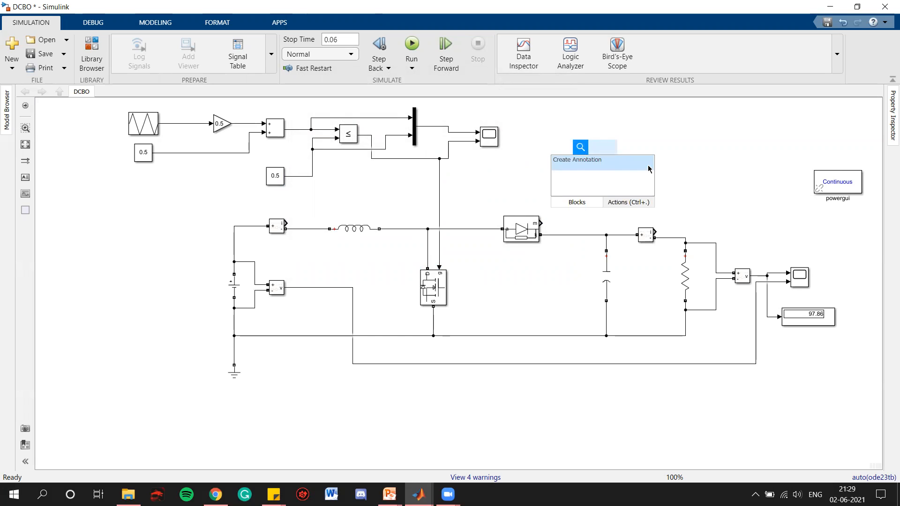
click(699, 175)
Duplicate Scope1, wire the source-side and load-side current measurement outputs to the copy's first and second inputs, and save the model.
click(490, 139)
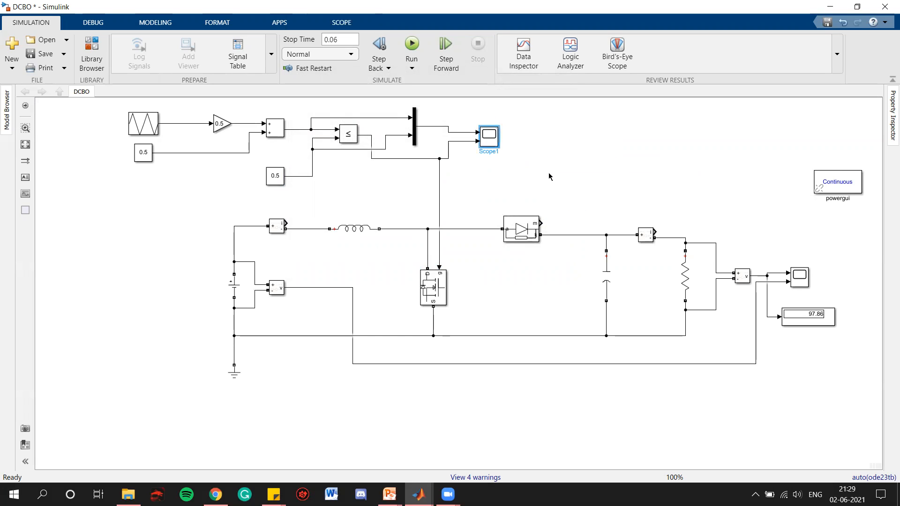
key(ctrl+c)
key(ctrl+v)
drag(503, 148, 283, 219)
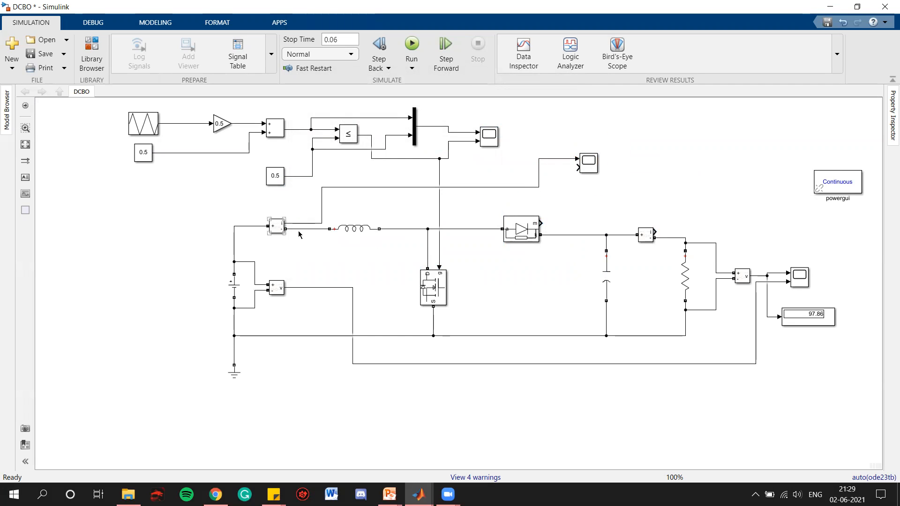
drag(596, 168, 715, 183)
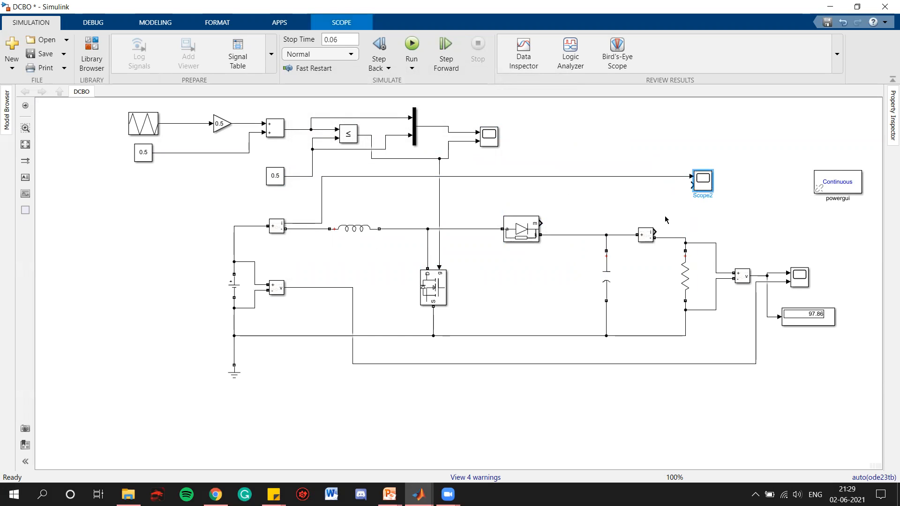
drag(659, 228, 692, 185)
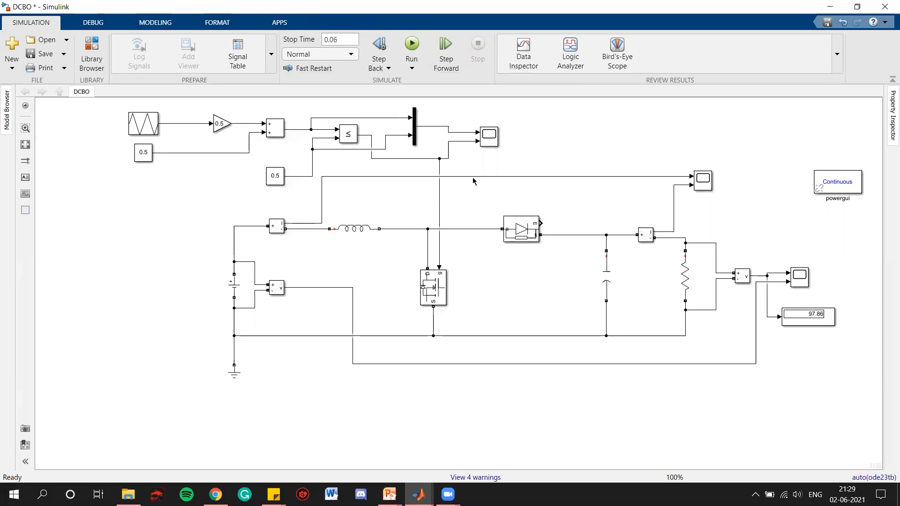
key(ctrl+s)
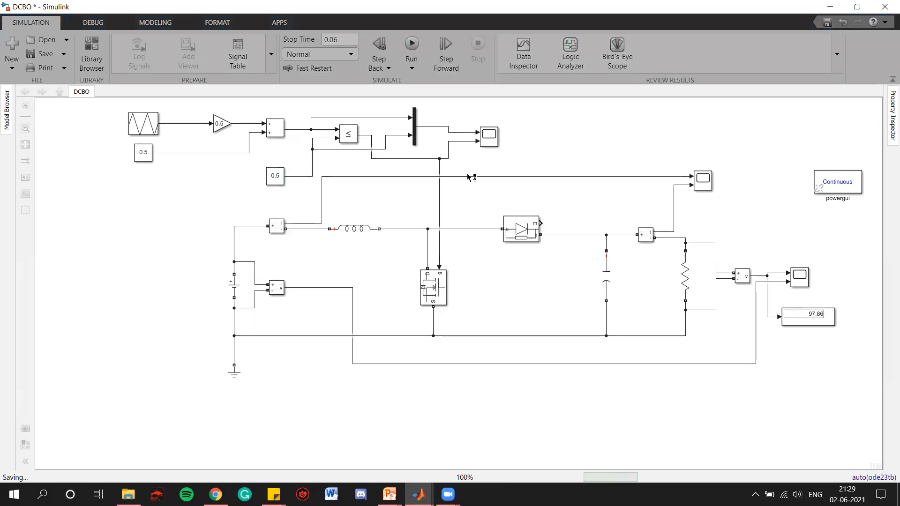
Check the DC Voltage Source's amplitude and the series inductor's inductance, leaving both parameters as they are.
click(236, 282)
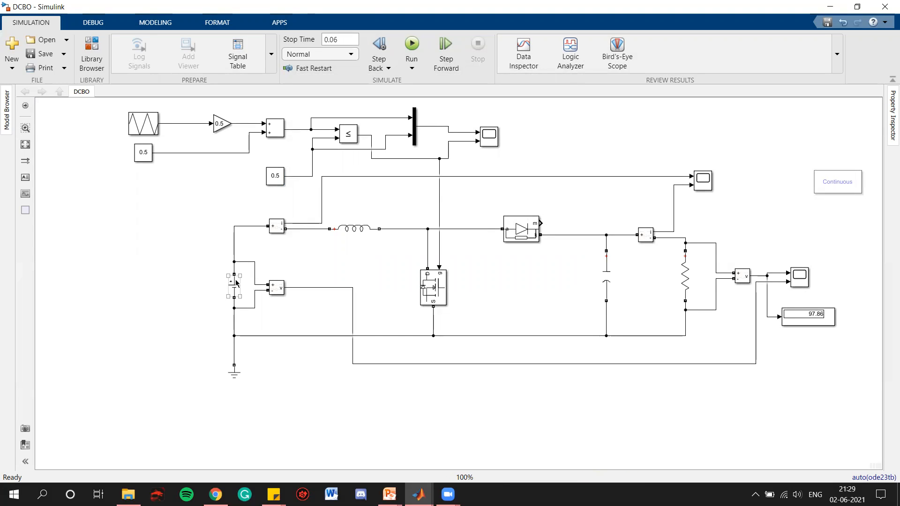
double_click(234, 284)
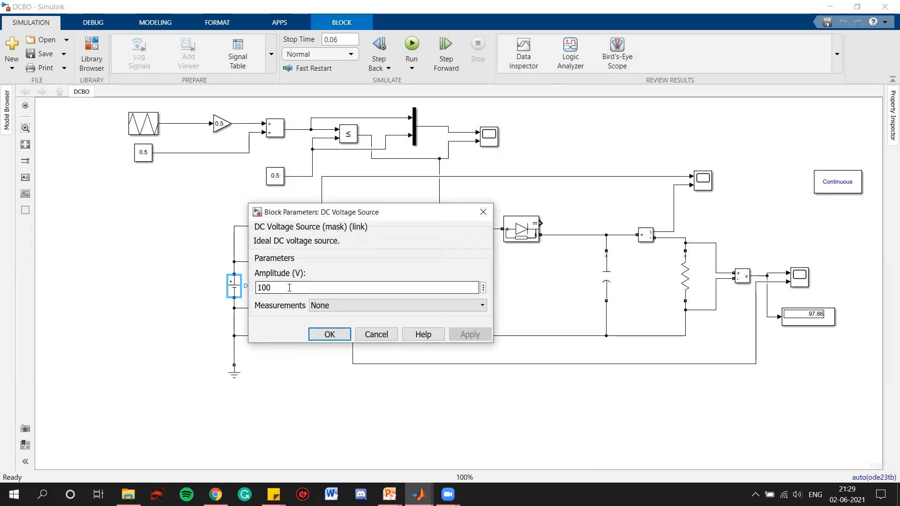
click(330, 334)
double_click(353, 234)
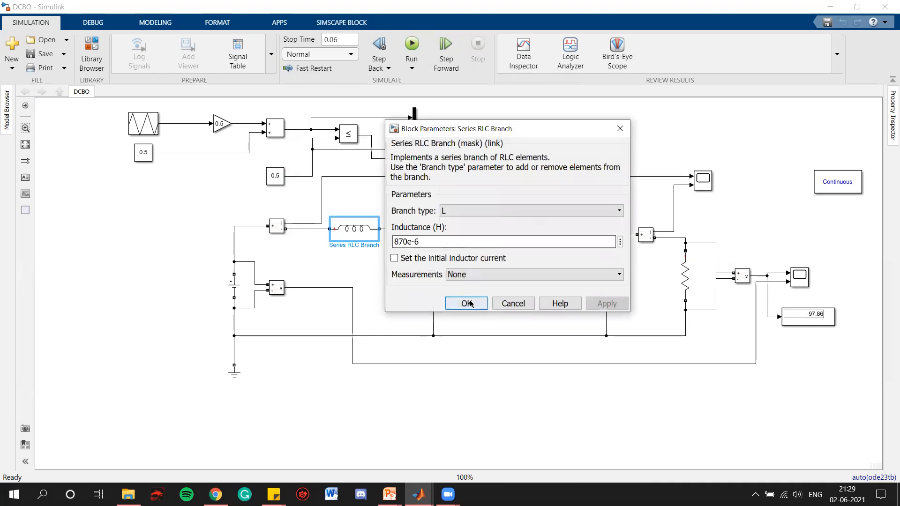
click(469, 303)
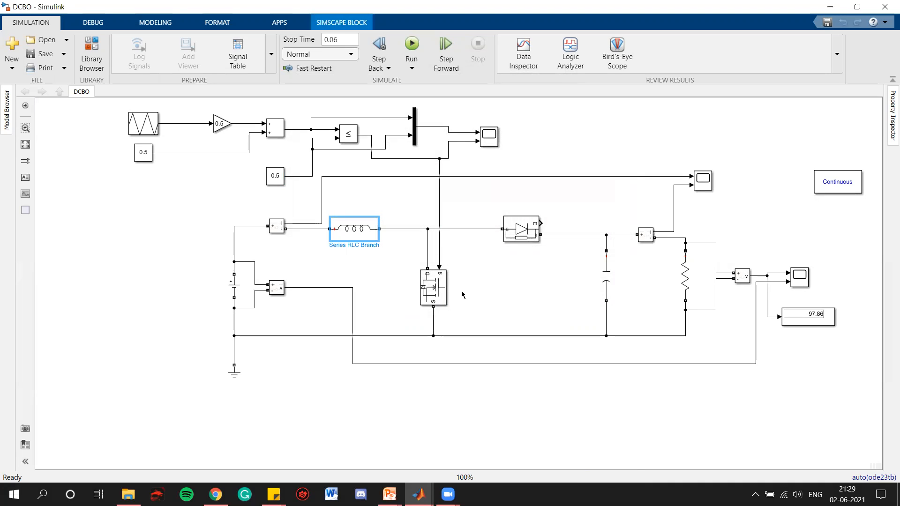
Check the output capacitor's capacitance and the load resistor's resistance, leaving both parameters as they are.
click(436, 294)
click(516, 233)
double_click(608, 282)
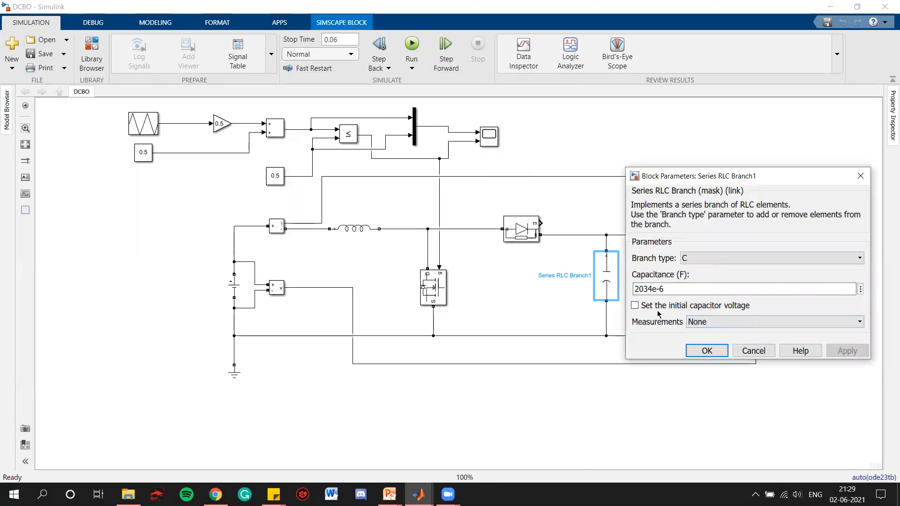
click(708, 351)
double_click(686, 282)
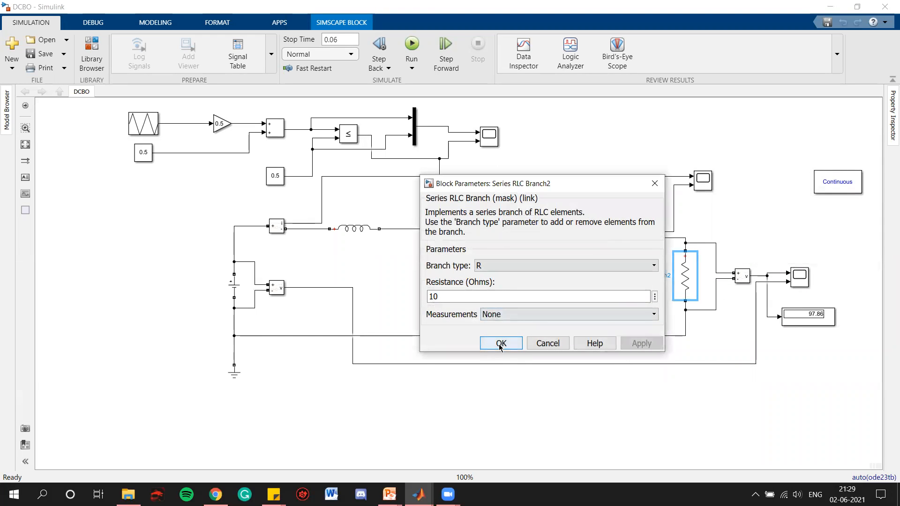
click(500, 346)
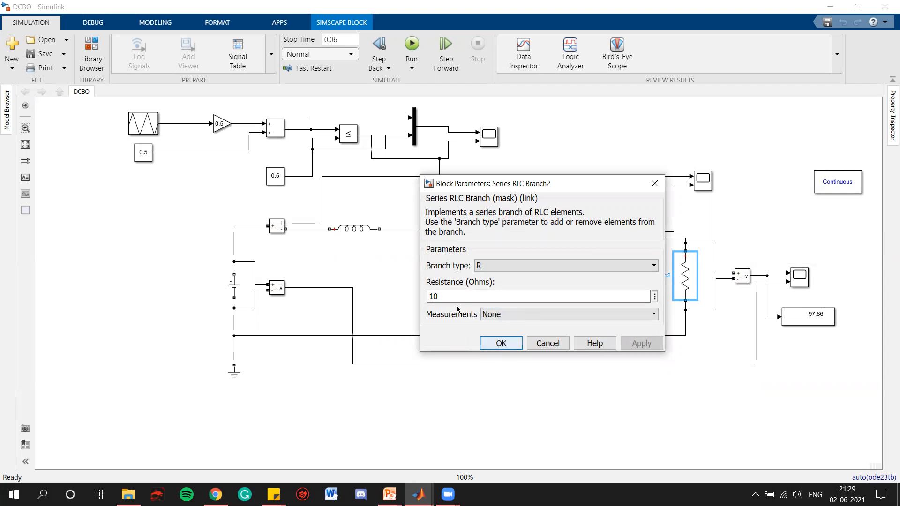
click(500, 343)
click(731, 392)
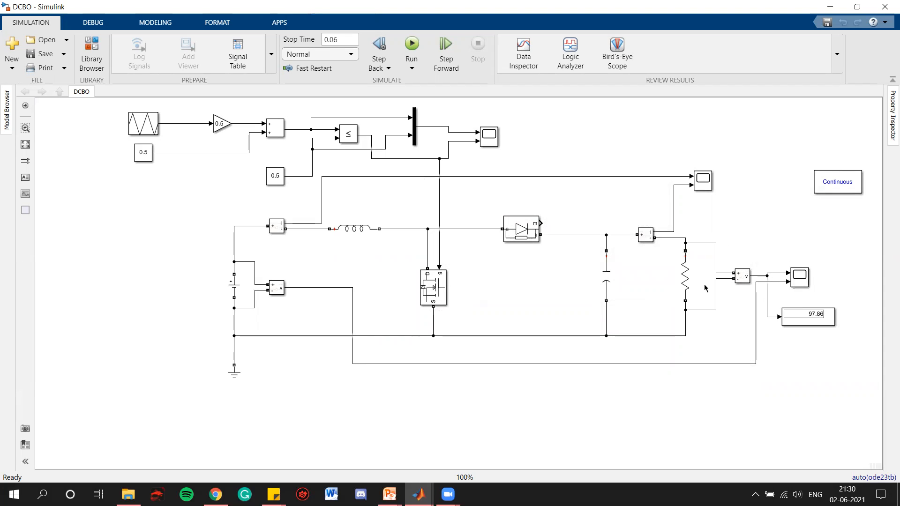
click(677, 285)
Shift the voltage Scope slightly and run the simulation with the 0.06 s stop time.
drag(803, 281, 802, 285)
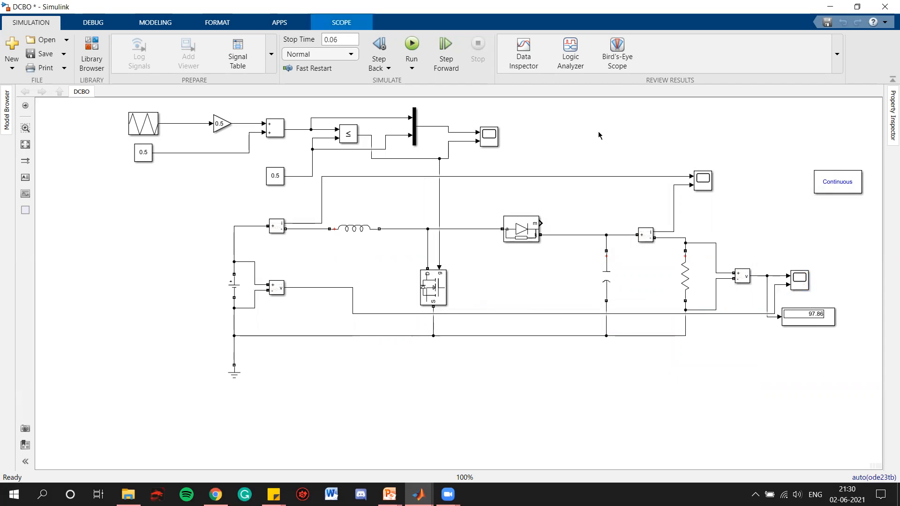
click(412, 46)
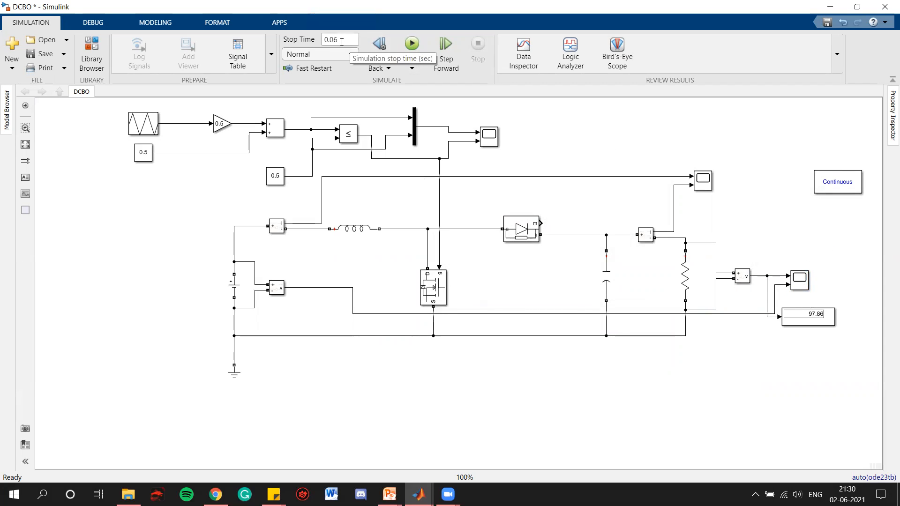
click(412, 44)
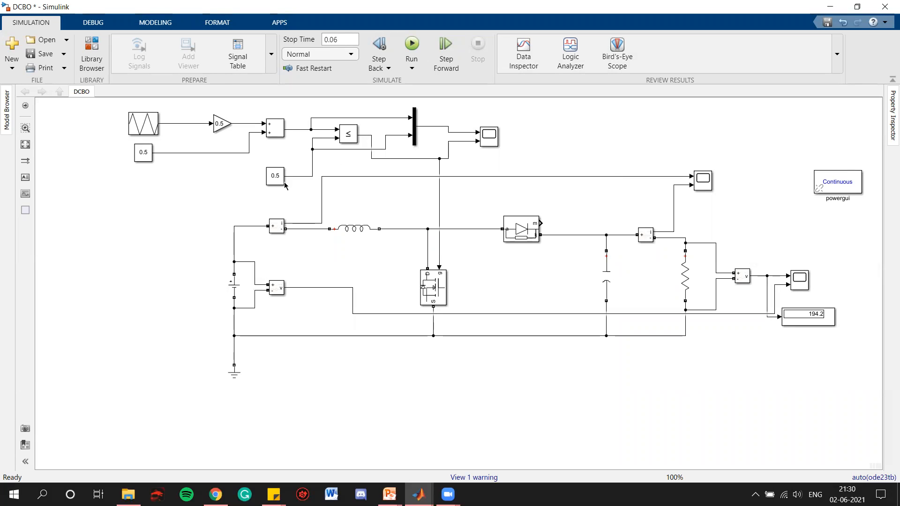
Examine the triangle wave, 0.5 reference and gate pulses over the first three triangle periods in Scope1.
click(483, 137)
double_click(491, 145)
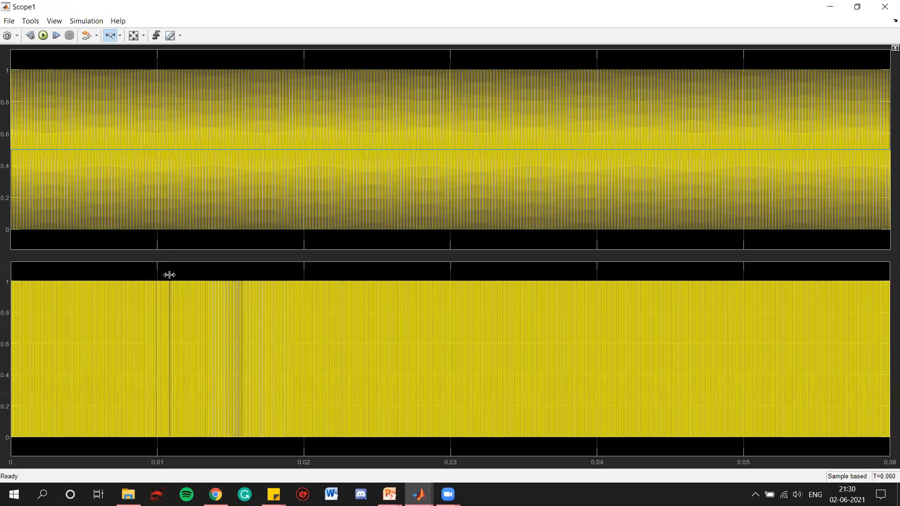
drag(20, 328, 5, 328)
drag(76, 327, 7, 331)
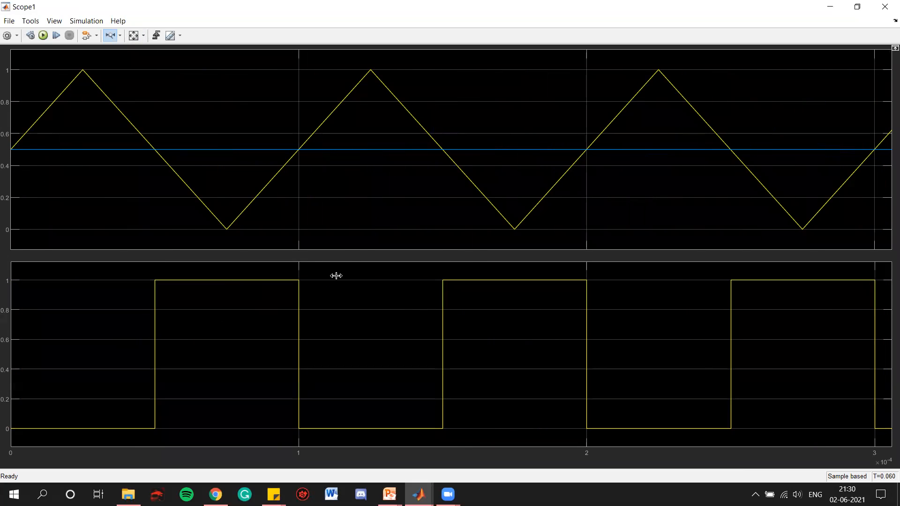
click(885, 7)
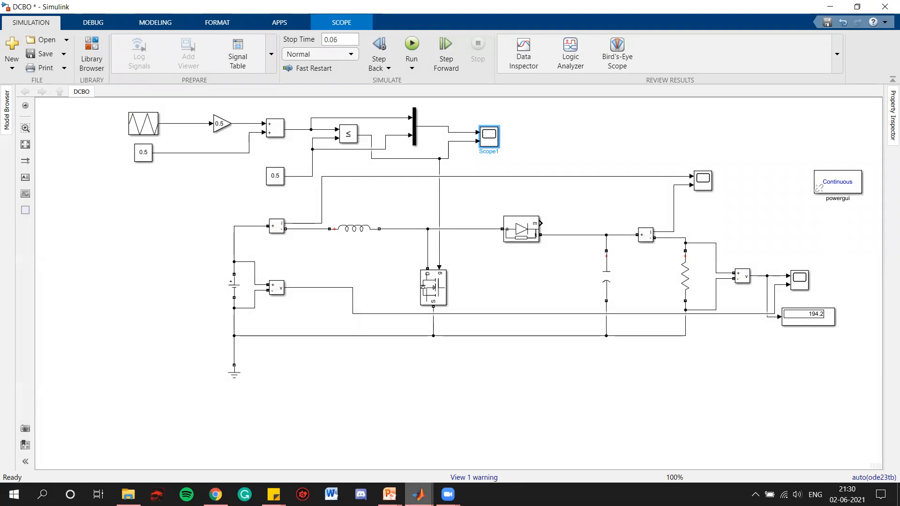
Switch to the PowerPoint slide show with the Components Required list.
mouse_move(389, 495)
click(413, 463)
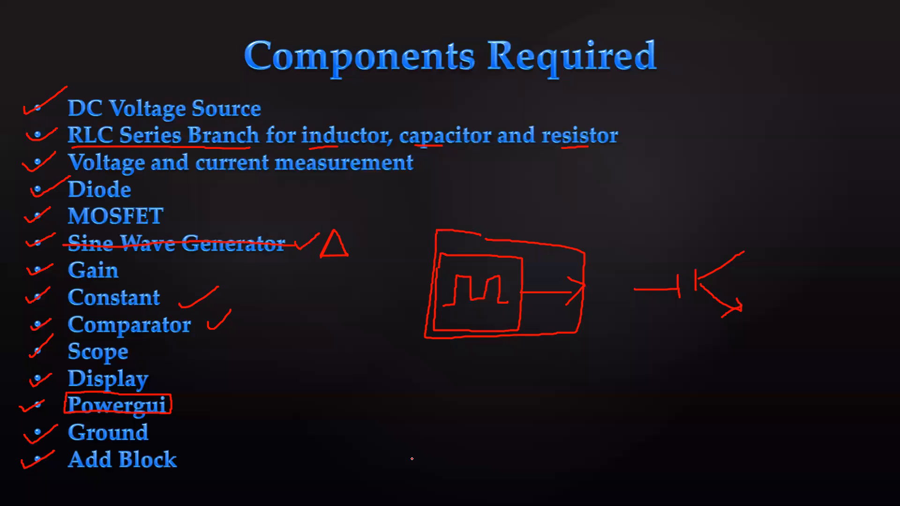
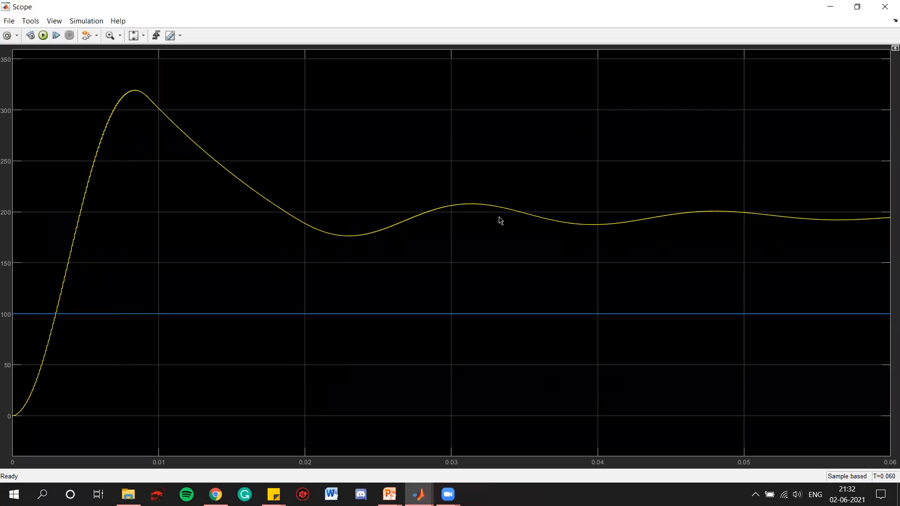
Close the voltage Scope window, set the simulation stop time to 0.1 and rerun the model.
click(885, 7)
click(353, 43)
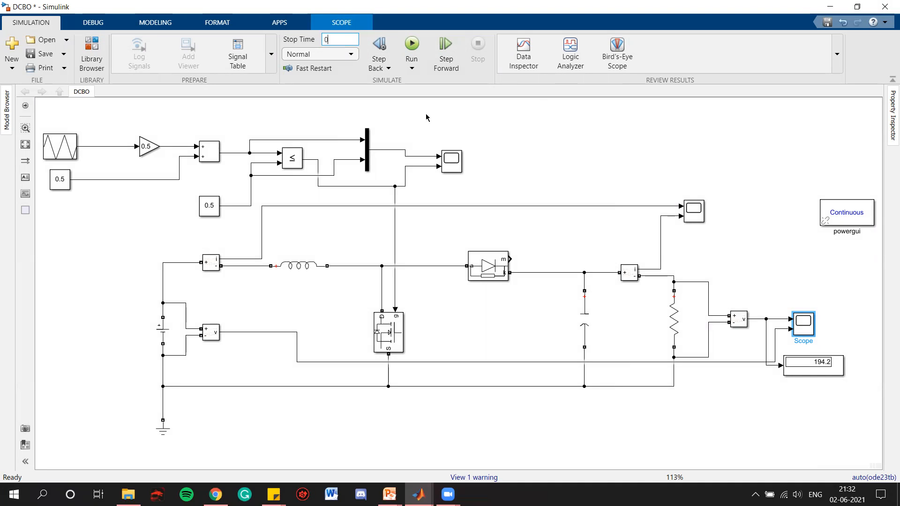
click(411, 45)
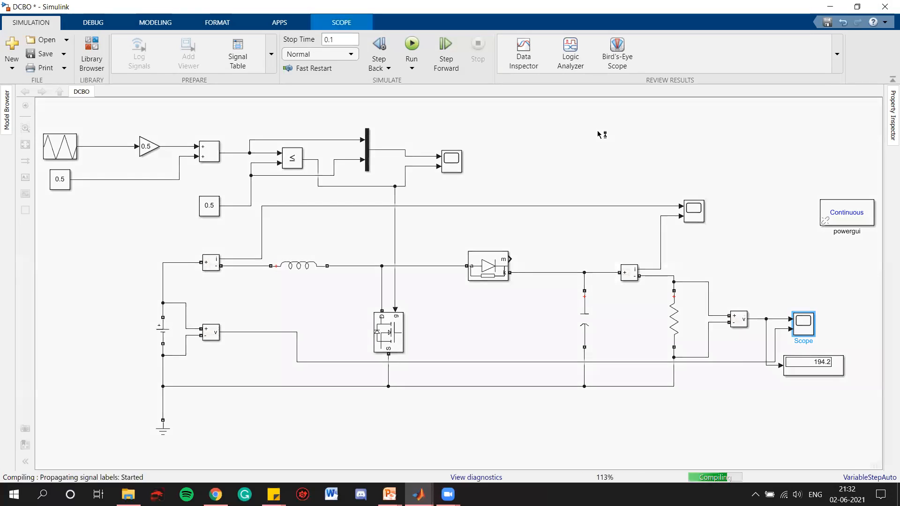
click(751, 257)
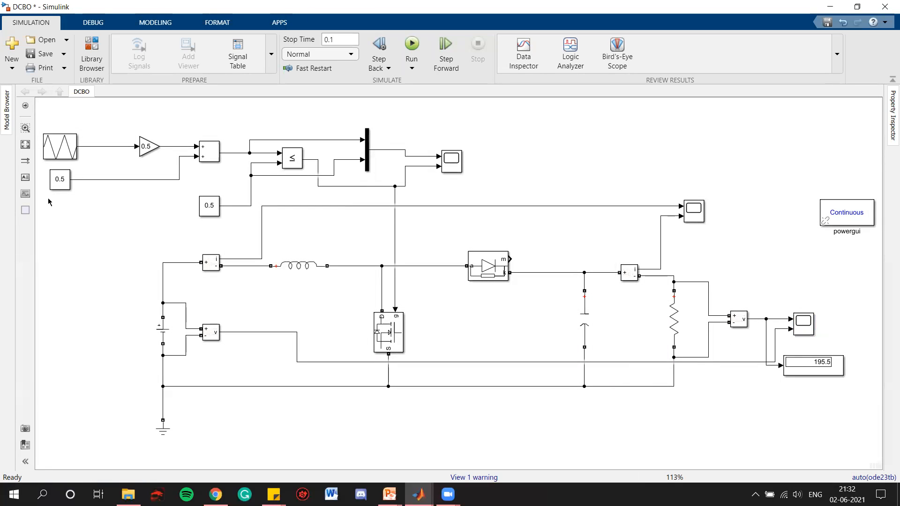
Examine the input and output voltage waveforms over the 0.1 s run in Scope.
double_click(804, 324)
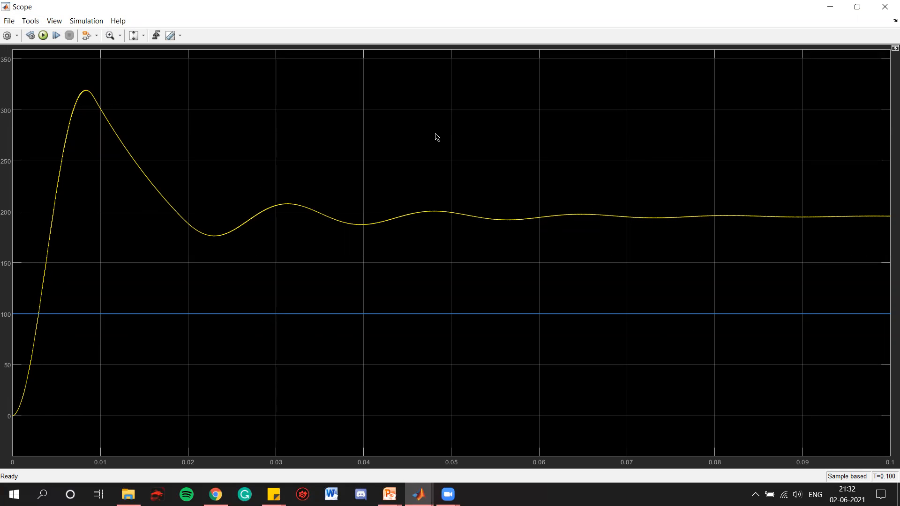
click(884, 6)
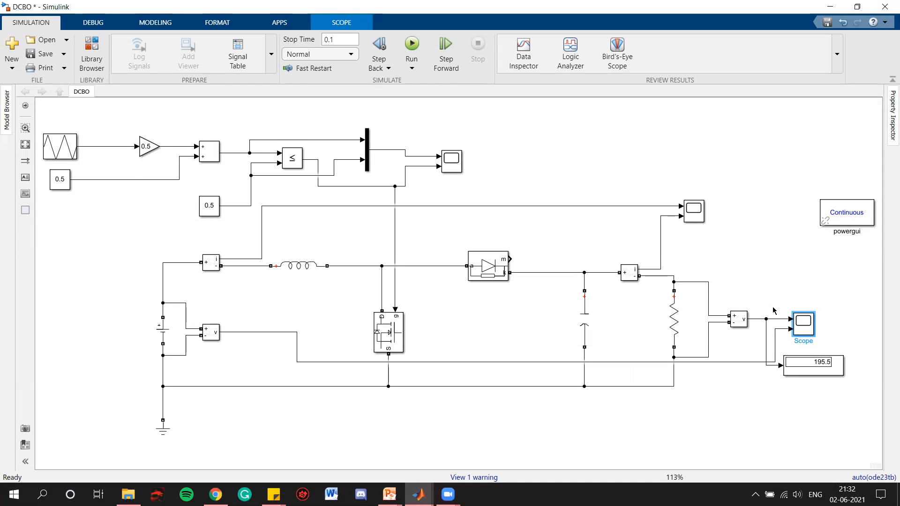
click(792, 304)
Scale Scope2's axes to fit the data and examine the source and load current waveforms.
click(699, 215)
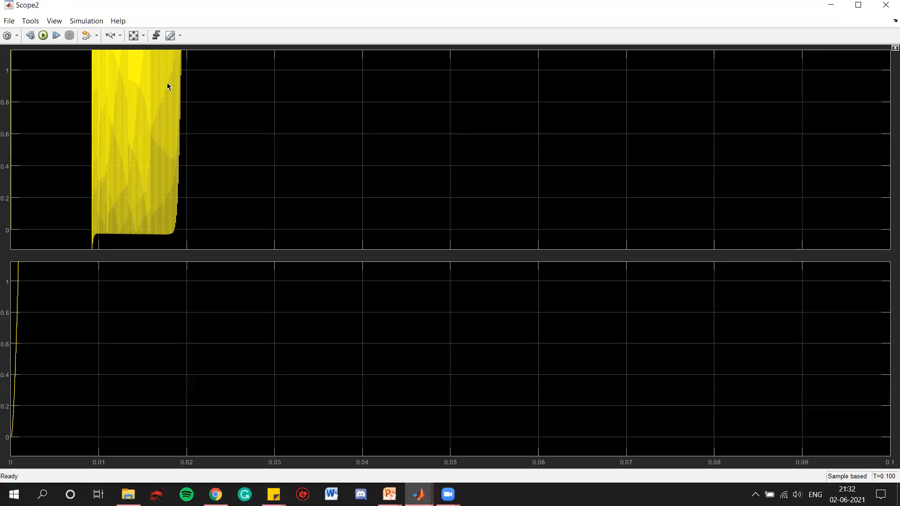
click(134, 35)
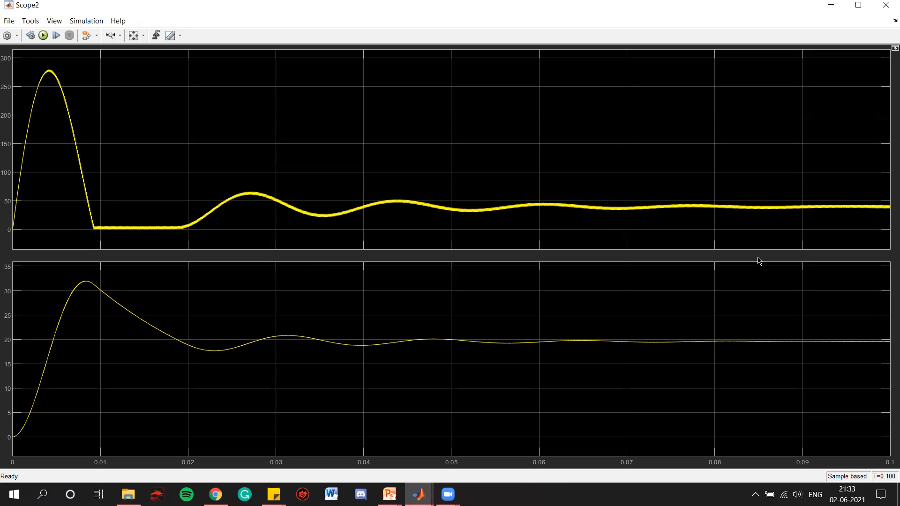
click(885, 5)
click(636, 172)
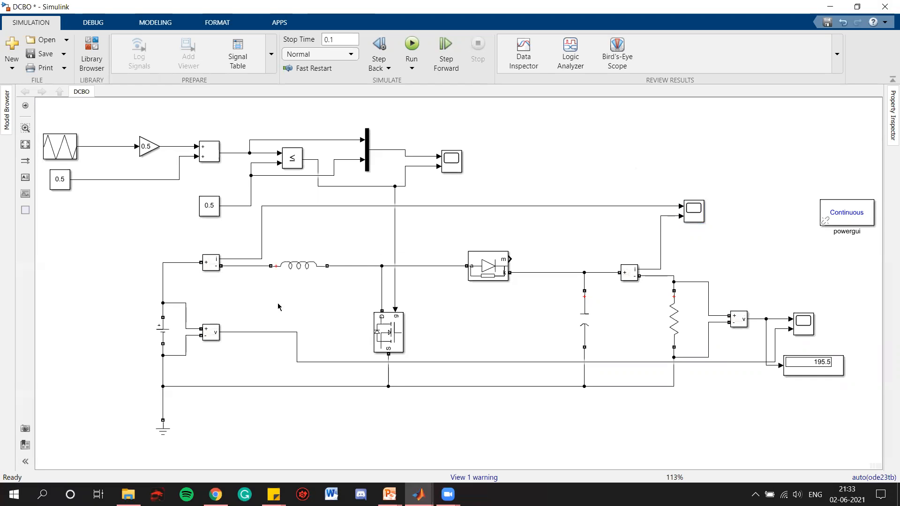
Recheck the DC Voltage Source's amplitude and the source and load current waveforms in Scope2.
click(161, 327)
double_click(163, 332)
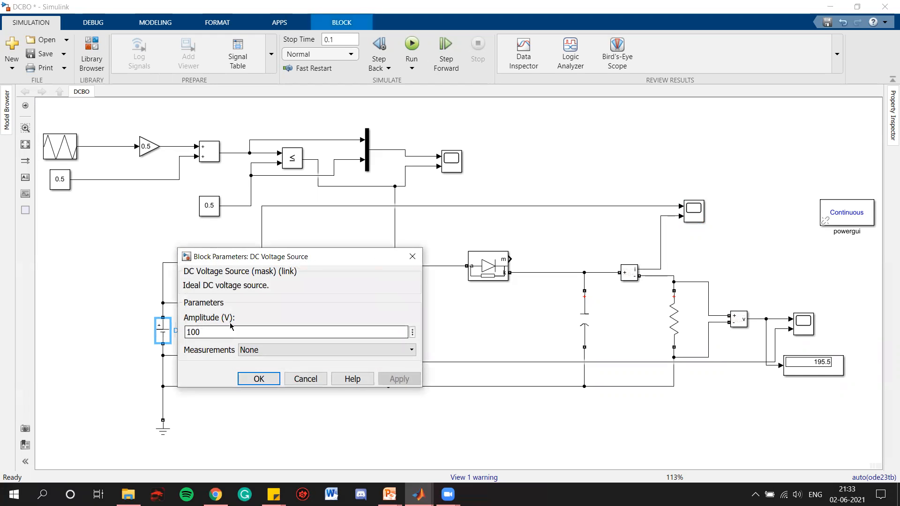
click(412, 257)
click(211, 265)
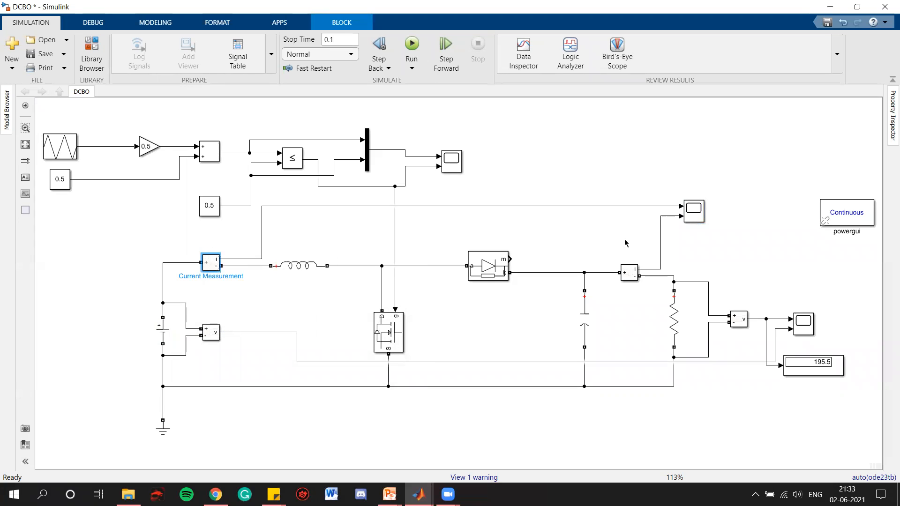
double_click(694, 221)
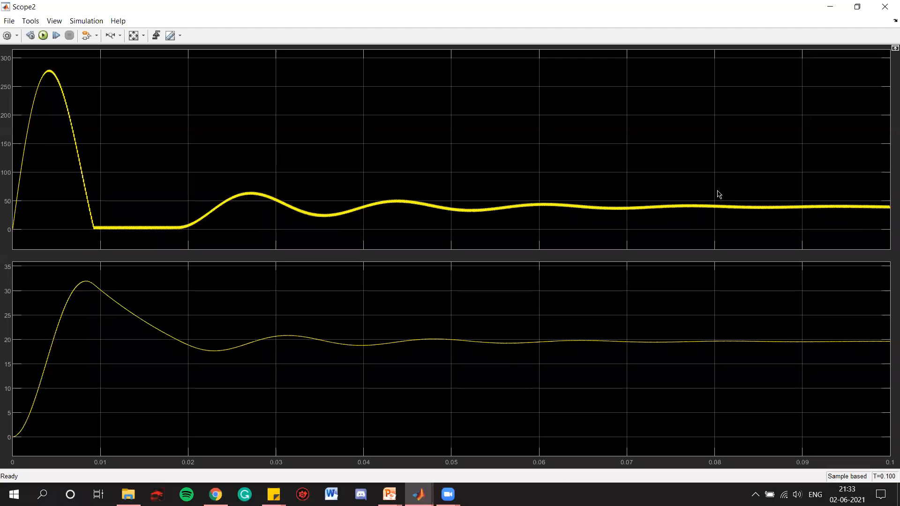
click(884, 7)
Duplicate the Display block three times and connect the copies to the source current, load current and source voltage measurement outputs.
click(829, 372)
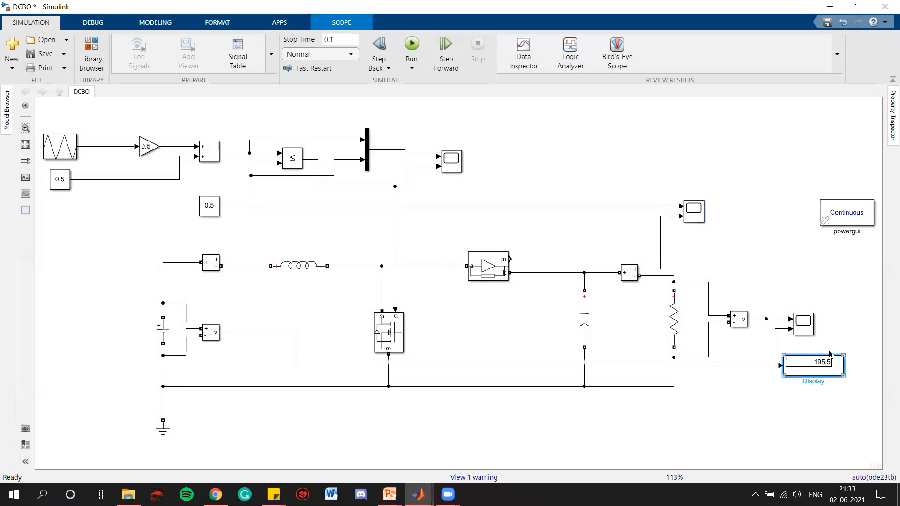
drag(812, 368, 580, 205)
click(636, 169)
drag(636, 169, 661, 240)
click(775, 168)
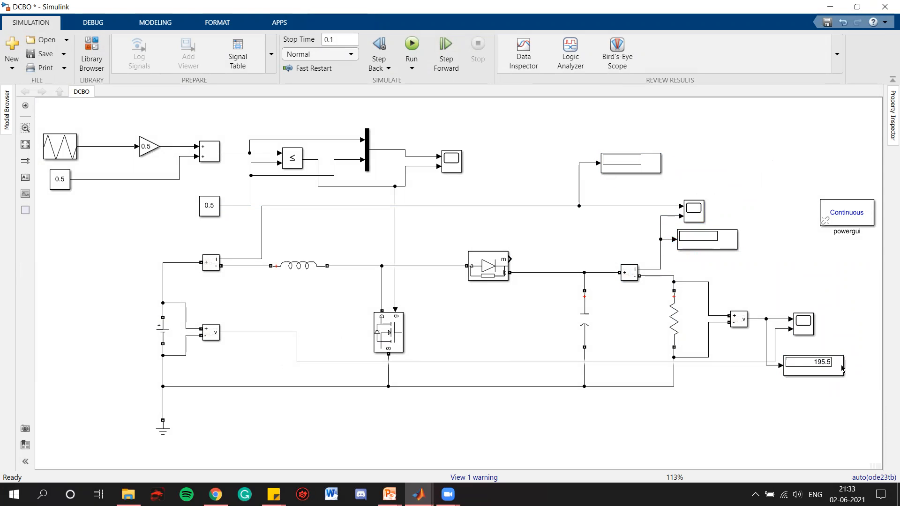
click(655, 171)
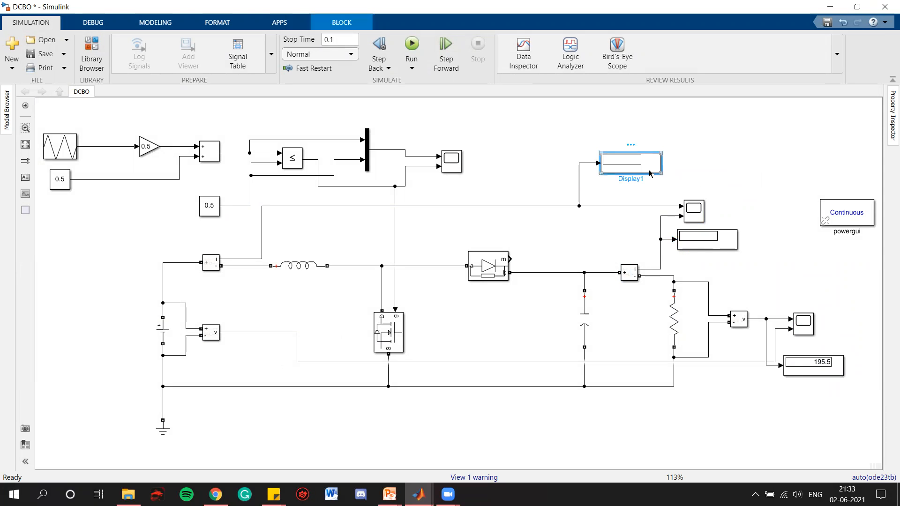
drag(654, 172, 243, 332)
Run the simulation and read the input and output voltages and currents on the Display blocks.
click(412, 45)
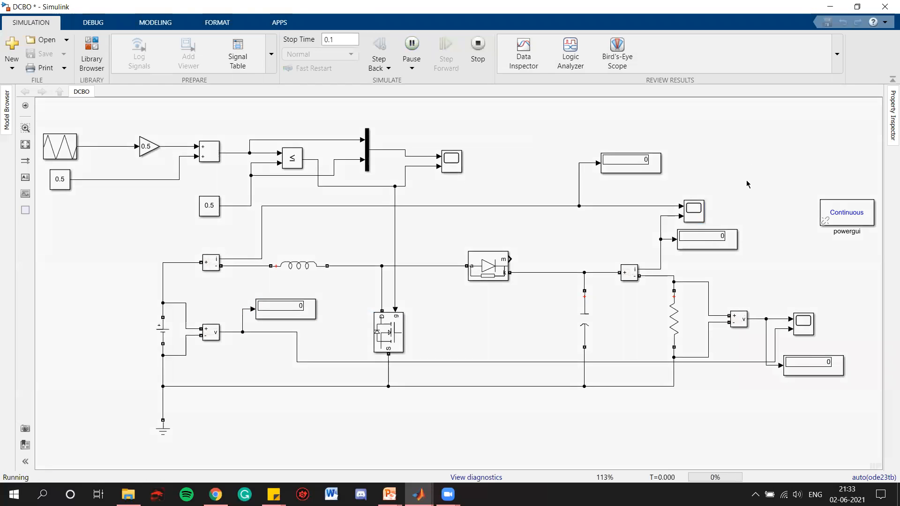
click(289, 310)
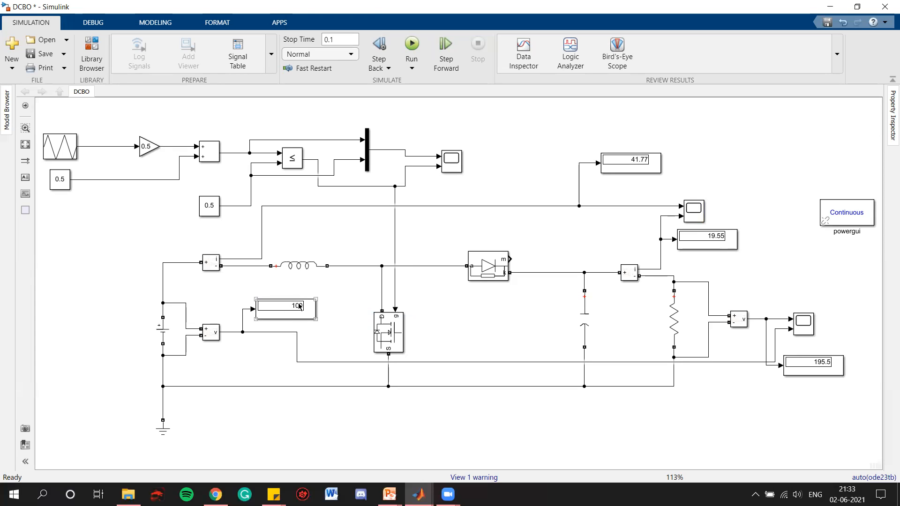
click(625, 170)
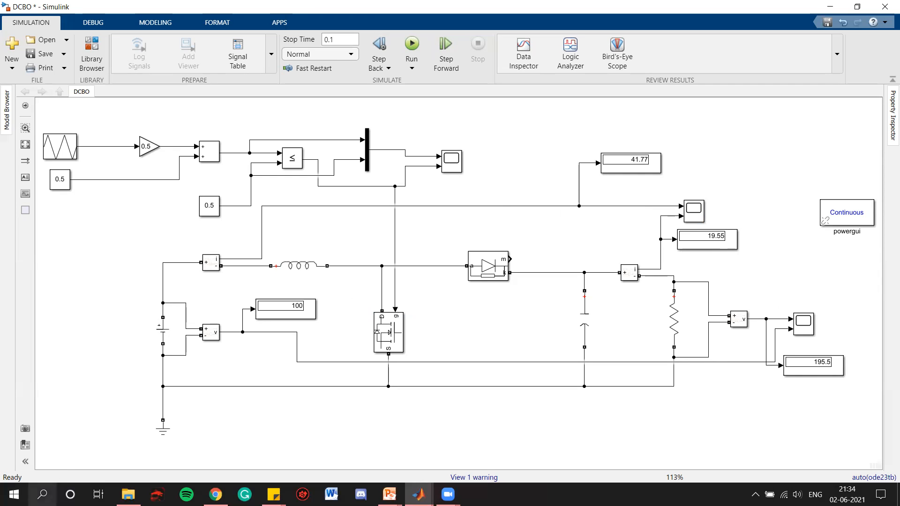
Switch to the Windows Calculator app by searching for "cal".
click(42, 494)
text(cal)
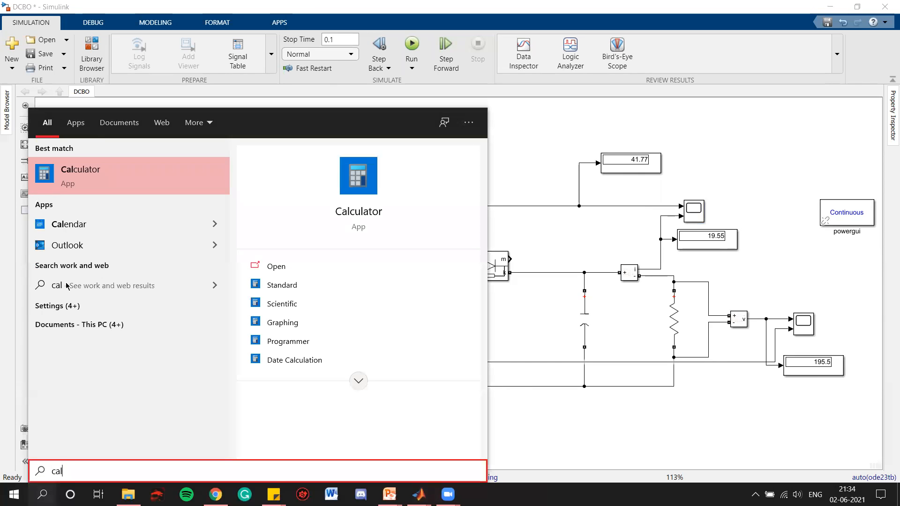
click(139, 187)
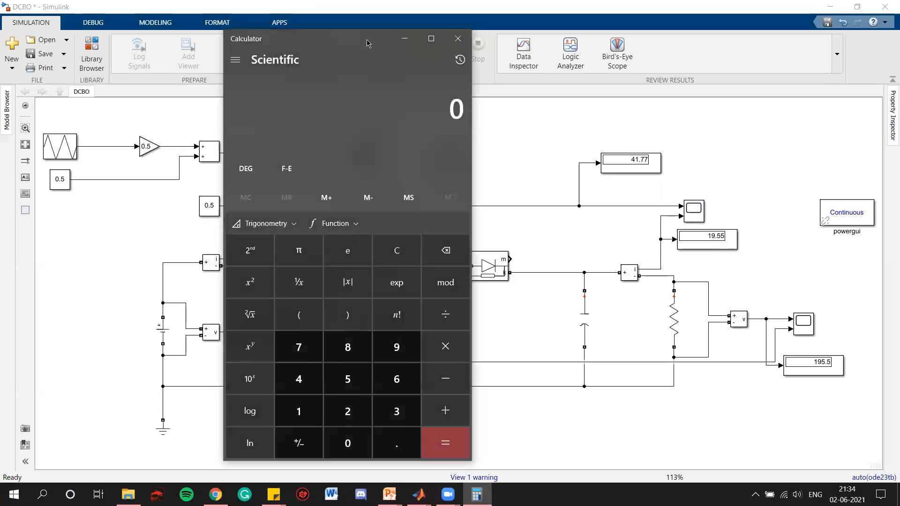
Calculate the converter's input power by multiplying the source voltage by the source current, 100 × 41.77.
drag(372, 44, 471, 52)
click(399, 419)
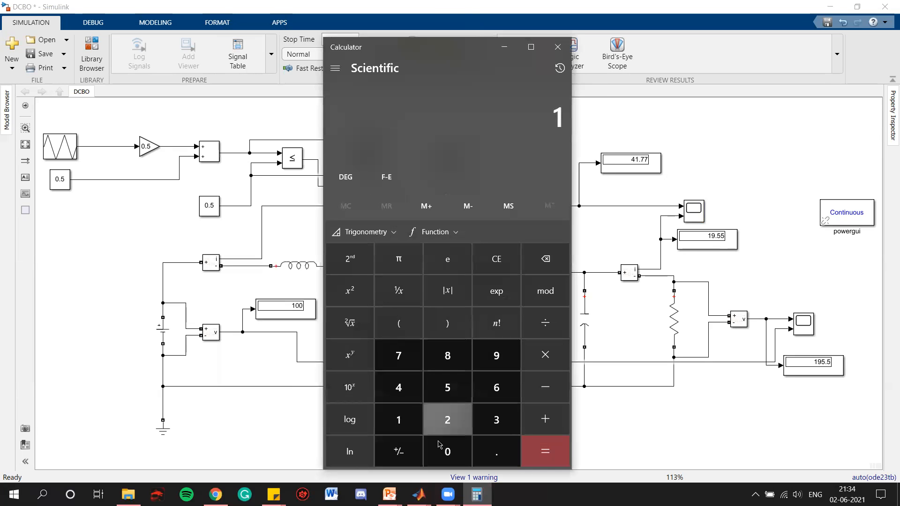
click(447, 452)
click(448, 452)
click(549, 362)
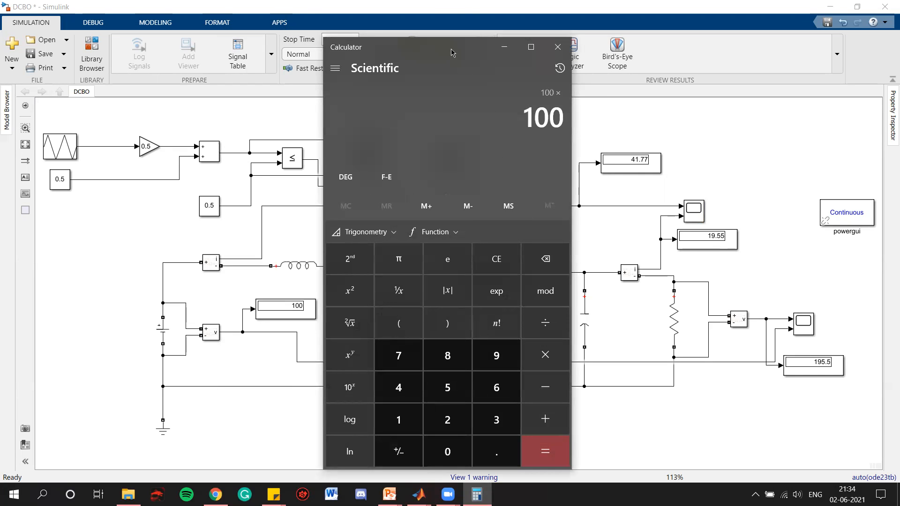
drag(452, 51, 409, 73)
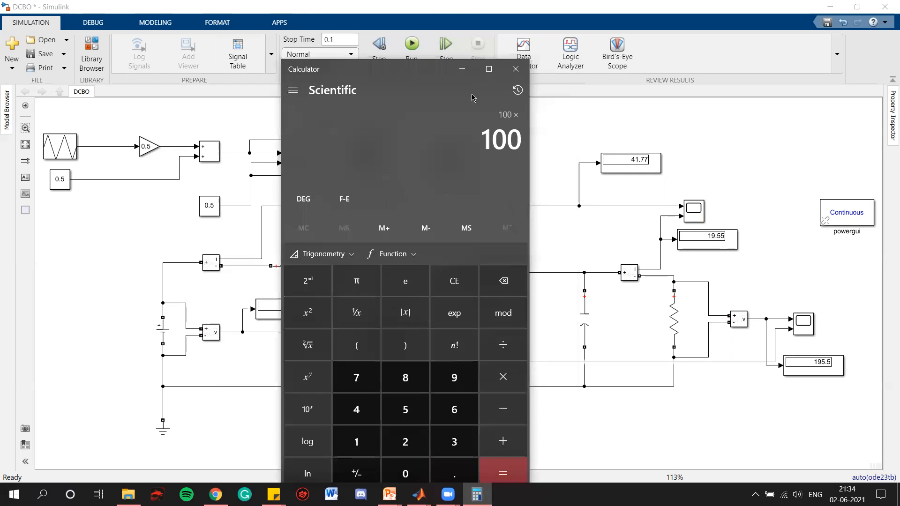
click(356, 409)
click(356, 442)
click(447, 471)
click(356, 377)
click(356, 377)
click(503, 471)
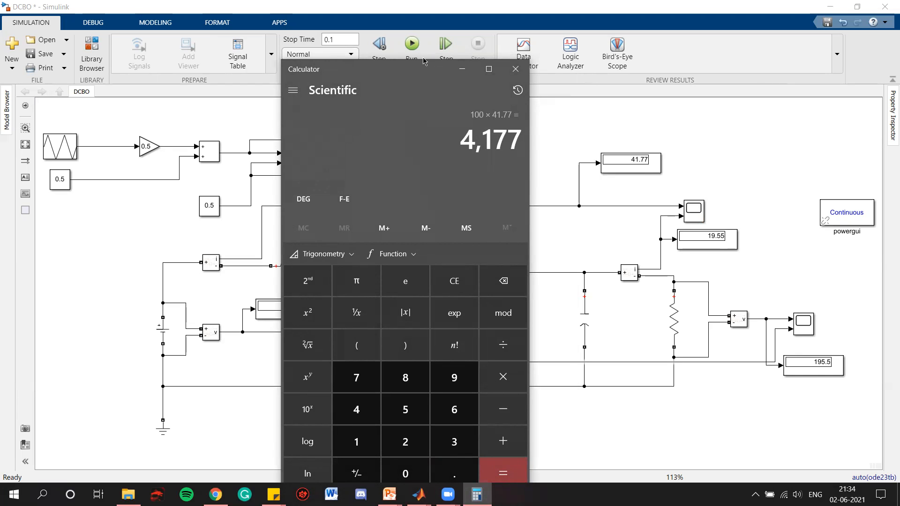
Calculate the output power by multiplying the load voltage by the load current, 195.5 × 19.55, and close the calculator.
drag(423, 61, 456, 34)
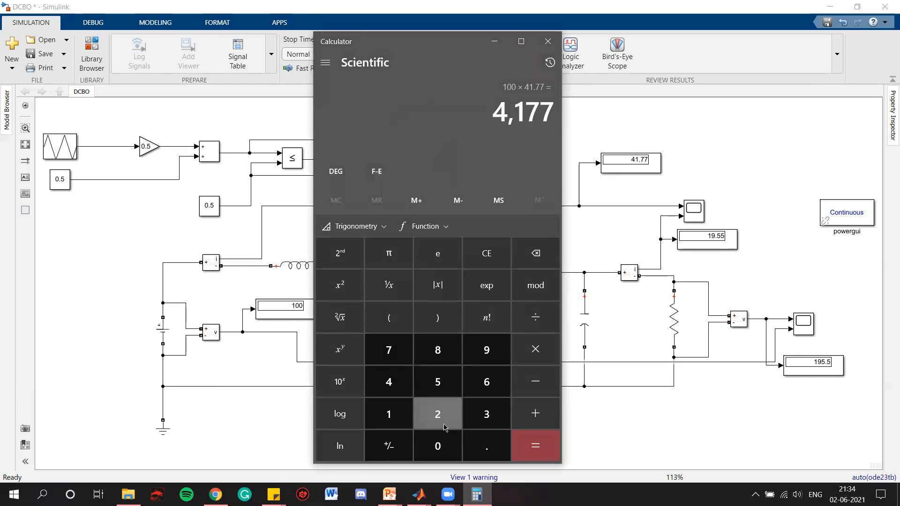
click(827, 369)
click(392, 413)
click(485, 347)
click(438, 382)
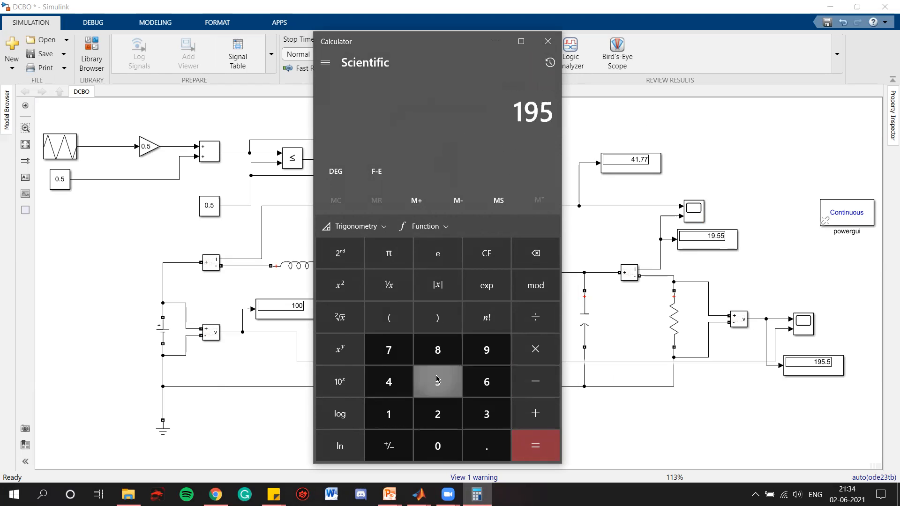
click(488, 445)
click(438, 382)
click(535, 349)
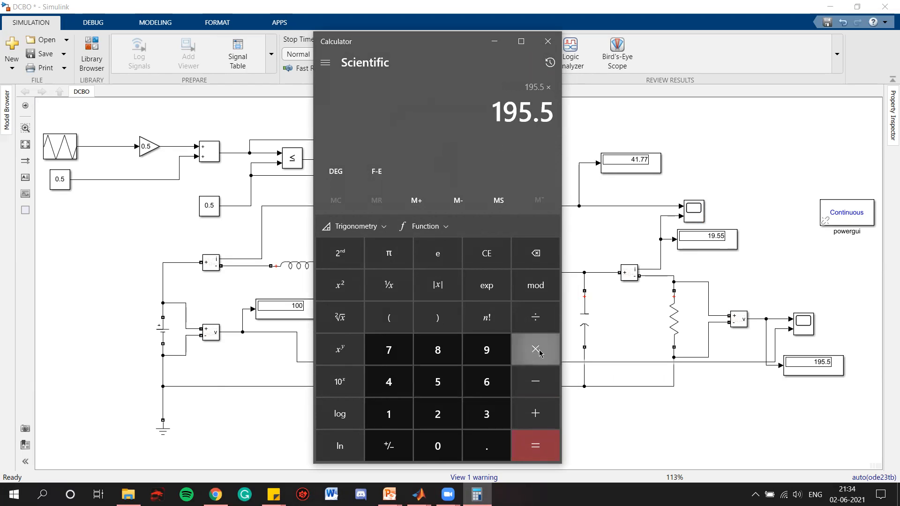
click(388, 413)
click(486, 349)
click(485, 438)
double_click(438, 382)
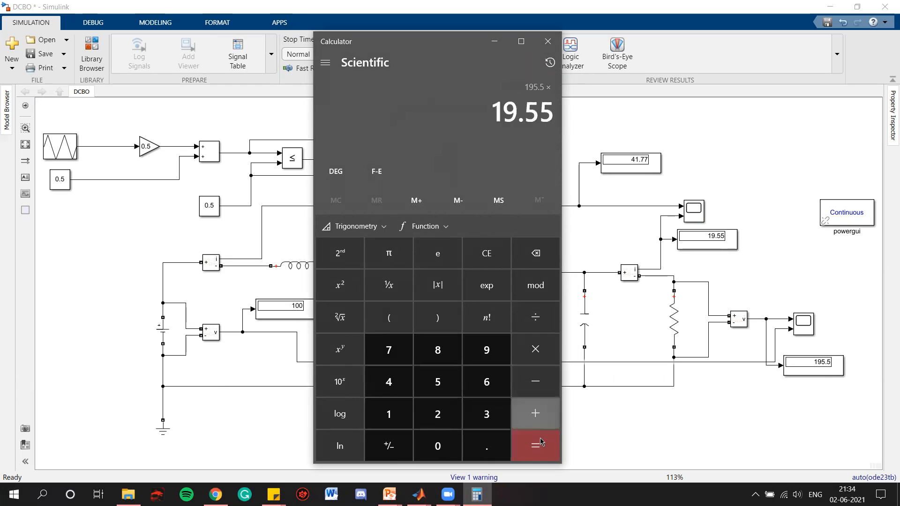
click(536, 446)
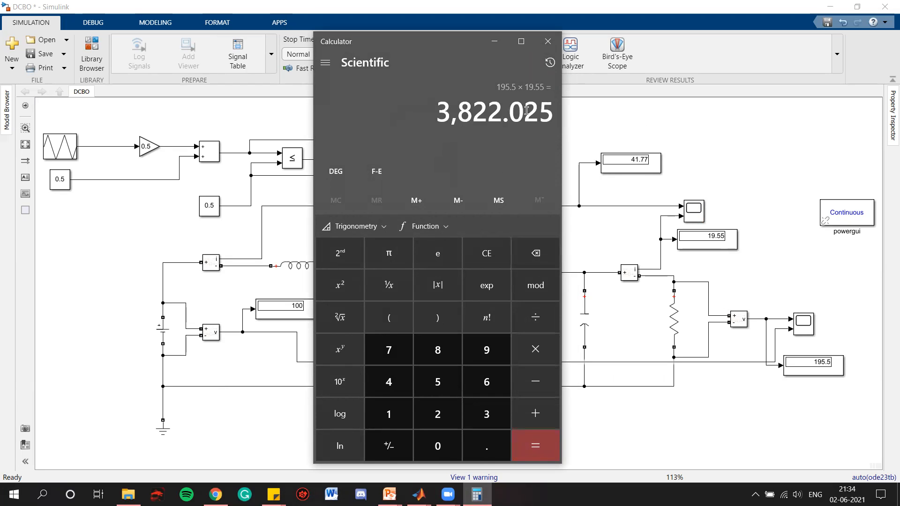
click(547, 42)
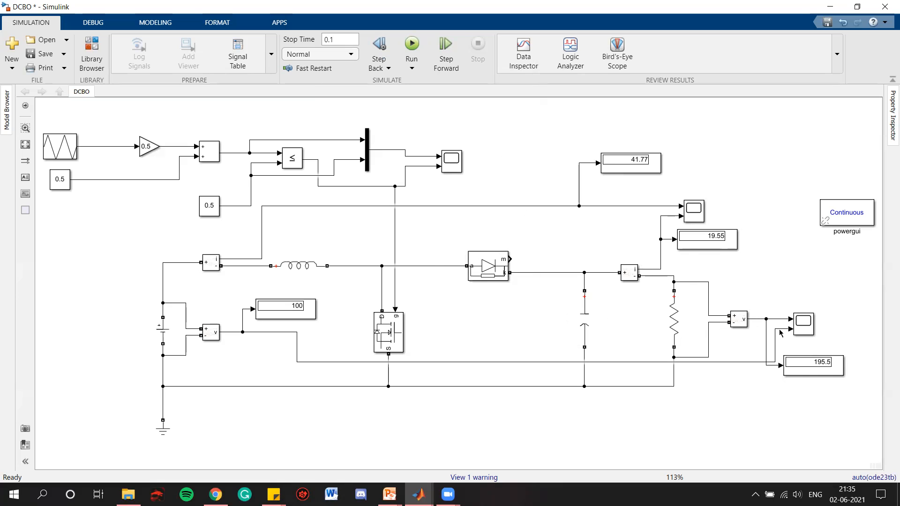
Examine the ripple on the output voltage's initial rise in Scope, restore the full waveform view and close the scope.
double_click(809, 333)
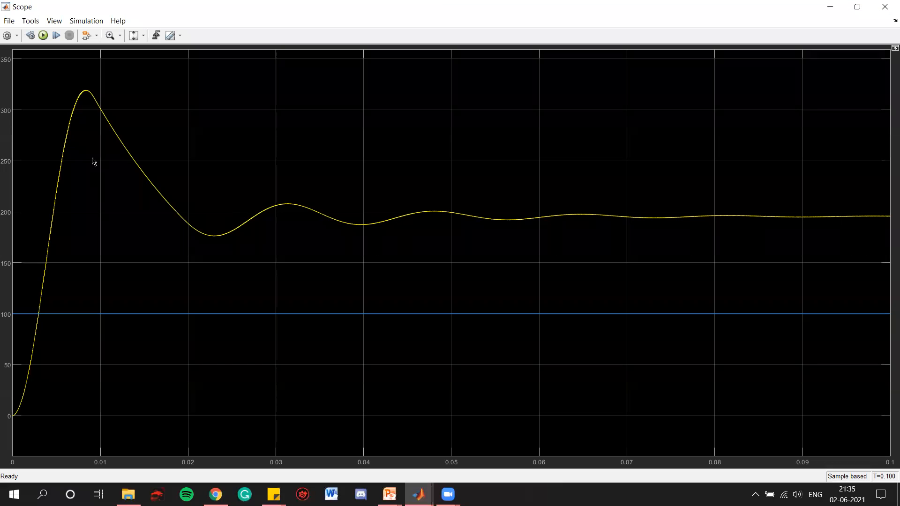
click(111, 36)
drag(25, 342, 42, 356)
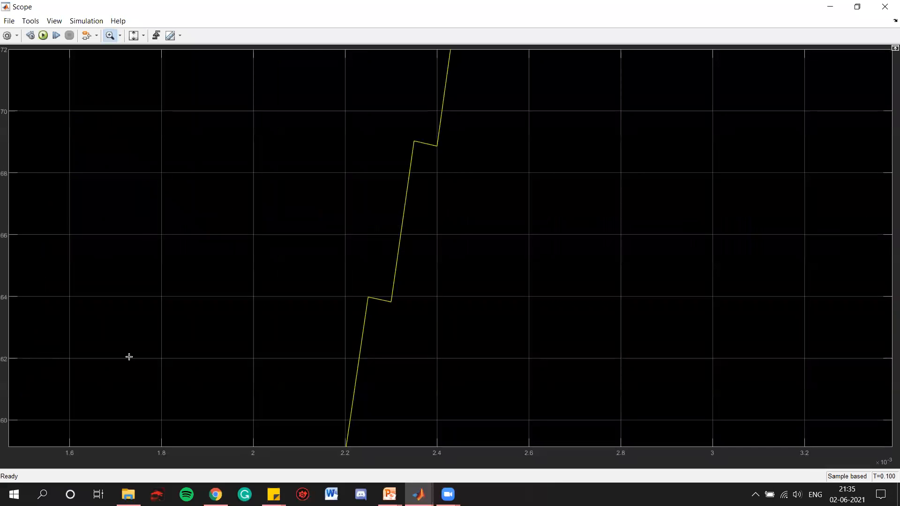
scroll(398, 258, down, 3)
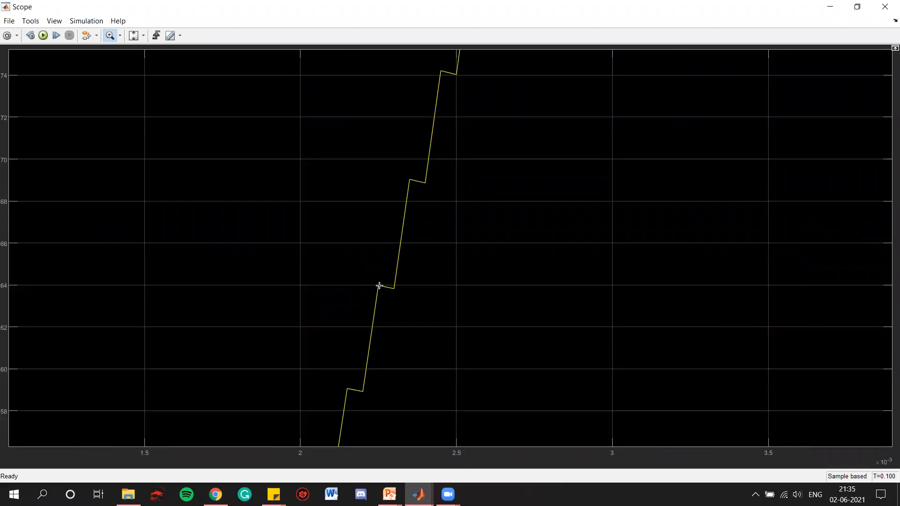
scroll(434, 200, down, 2)
scroll(437, 204, down, 4)
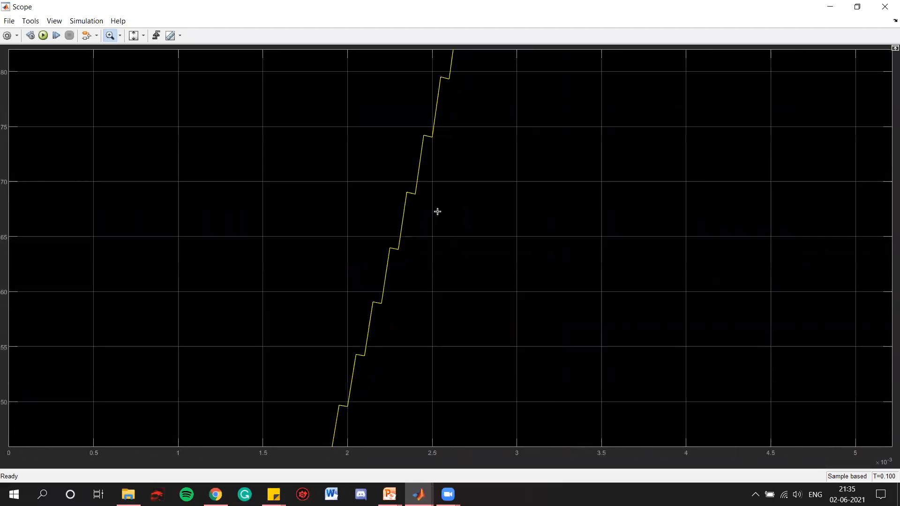
scroll(432, 223, down, 4)
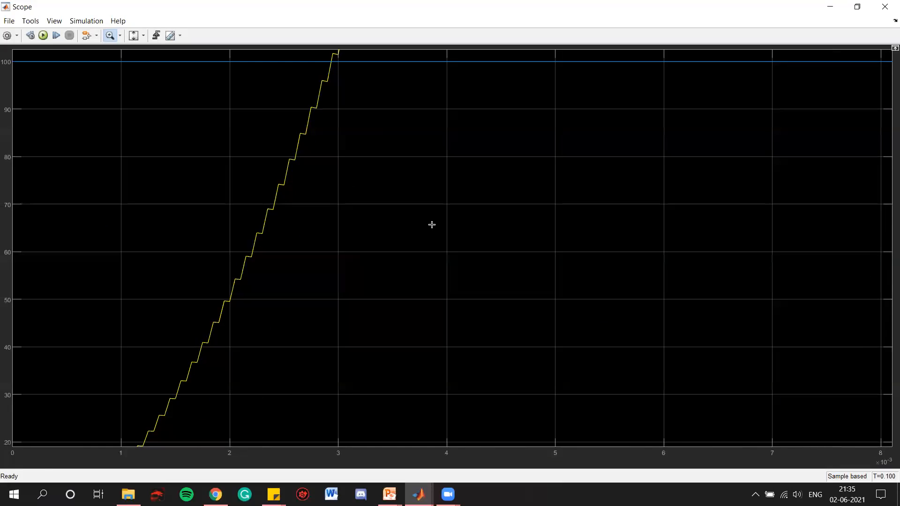
scroll(432, 225, down, 3)
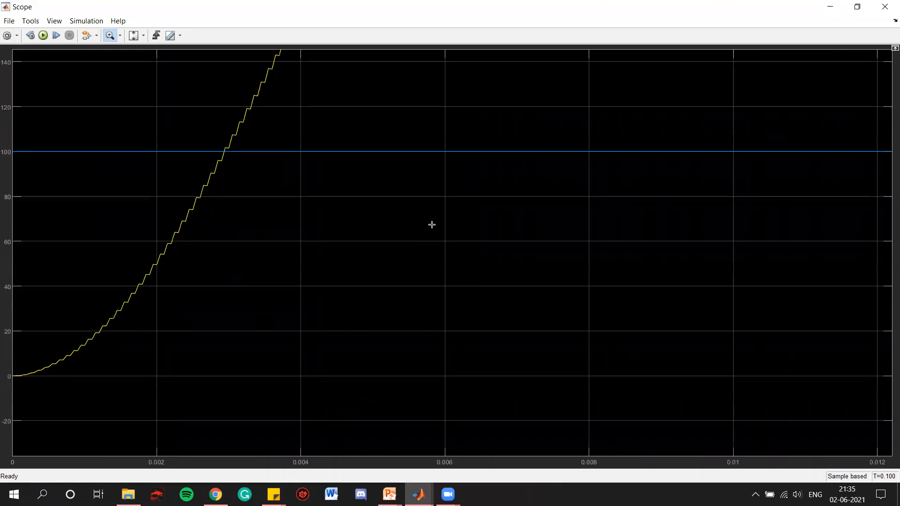
click(134, 36)
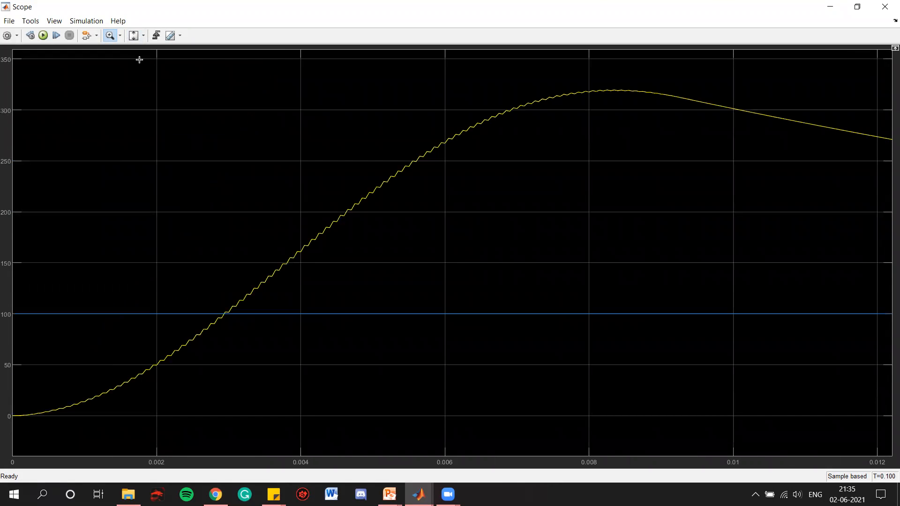
click(143, 36)
click(137, 65)
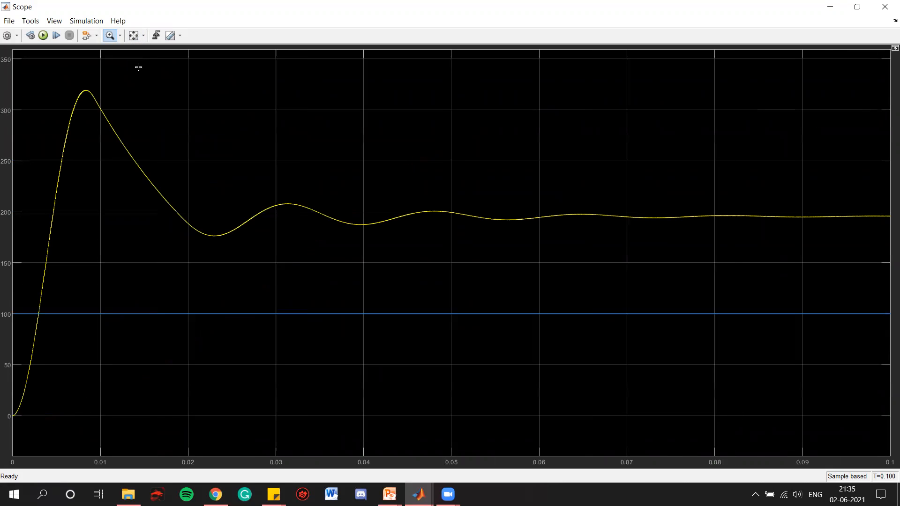
click(885, 7)
Set the simulation stop time to 1 and run the model.
click(735, 169)
double_click(336, 37)
text(1)
click(408, 104)
click(412, 47)
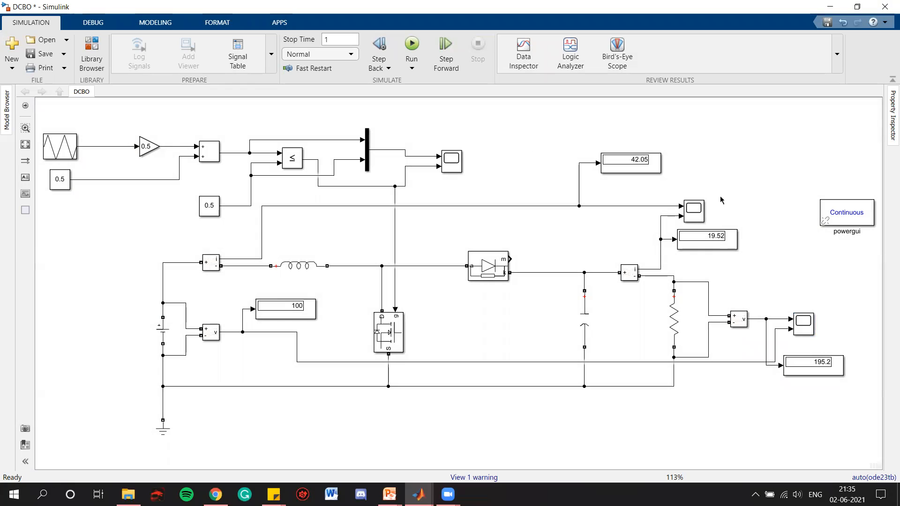
Check the triangle carrier, reference line and gate pulses in Scope1 over the first few switching periods.
double_click(451, 161)
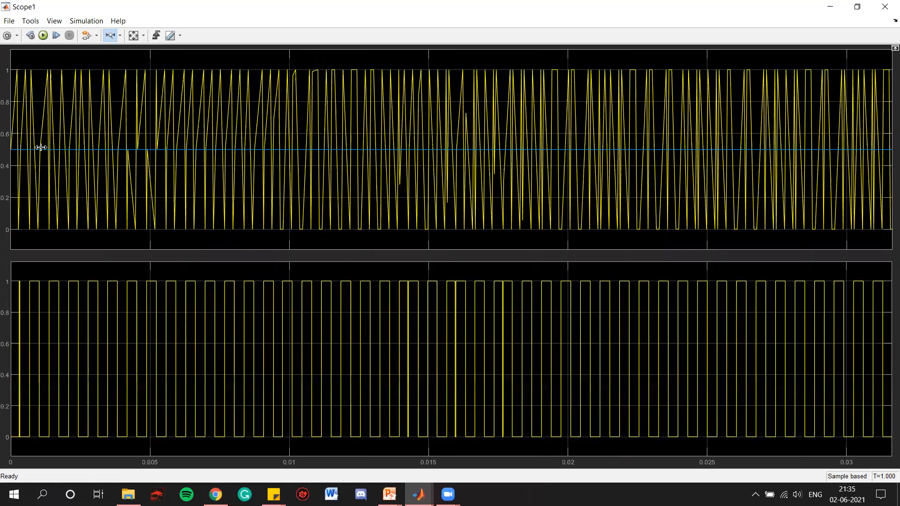
drag(47, 147, 6, 147)
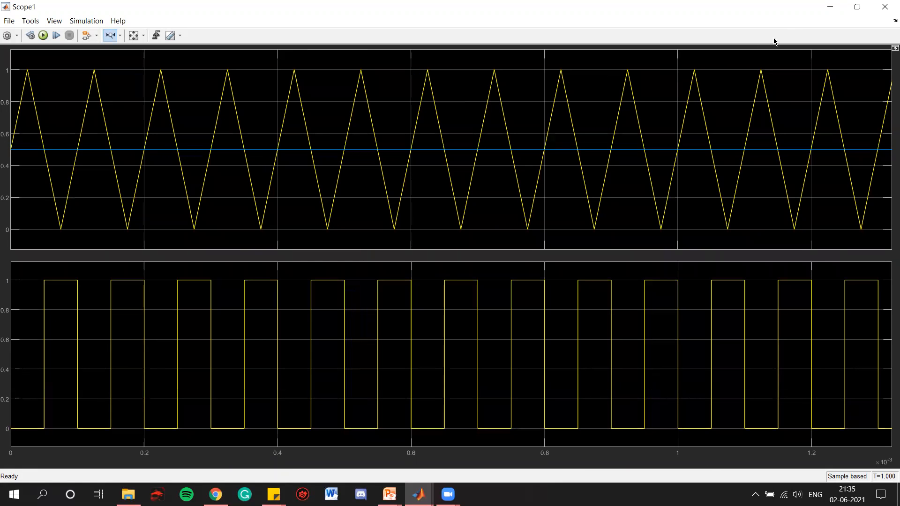
click(885, 7)
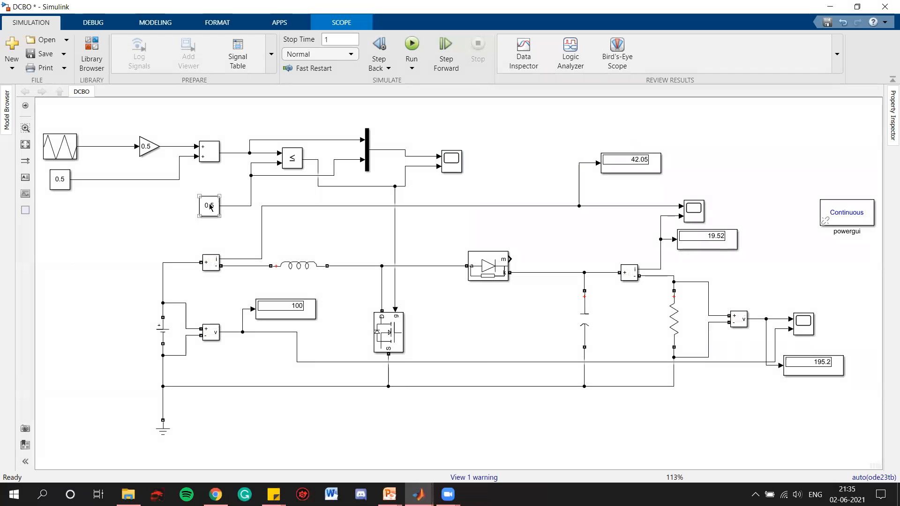
Set the constant value of the reference block Constant1 to 0.75 and rerun the simulation.
double_click(209, 204)
text(0)
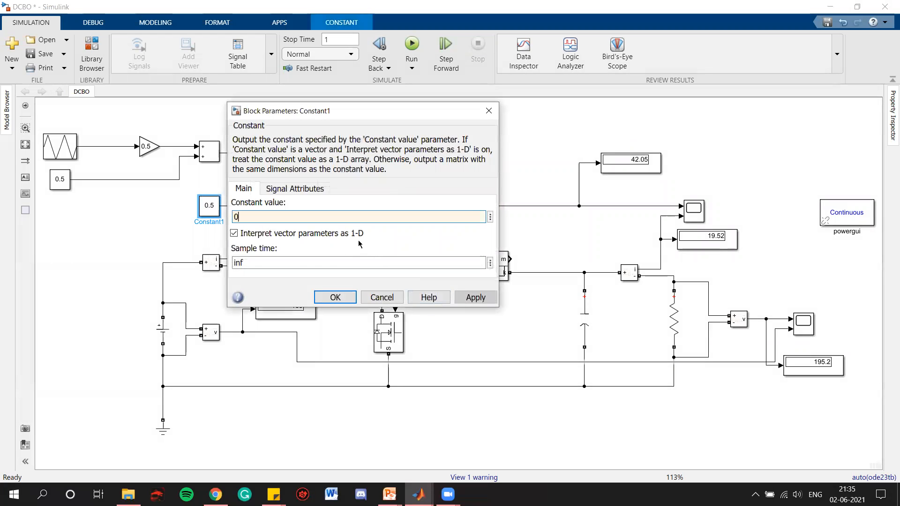
text(.75)
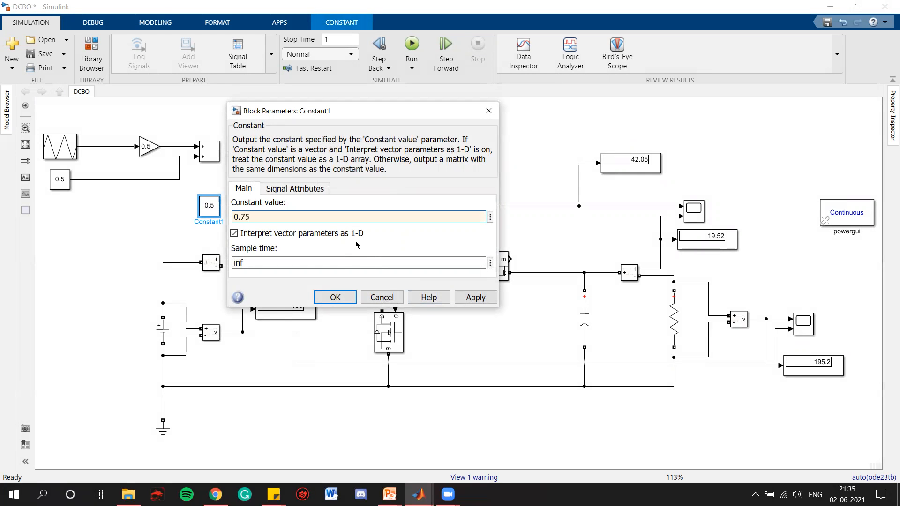
click(335, 297)
click(582, 148)
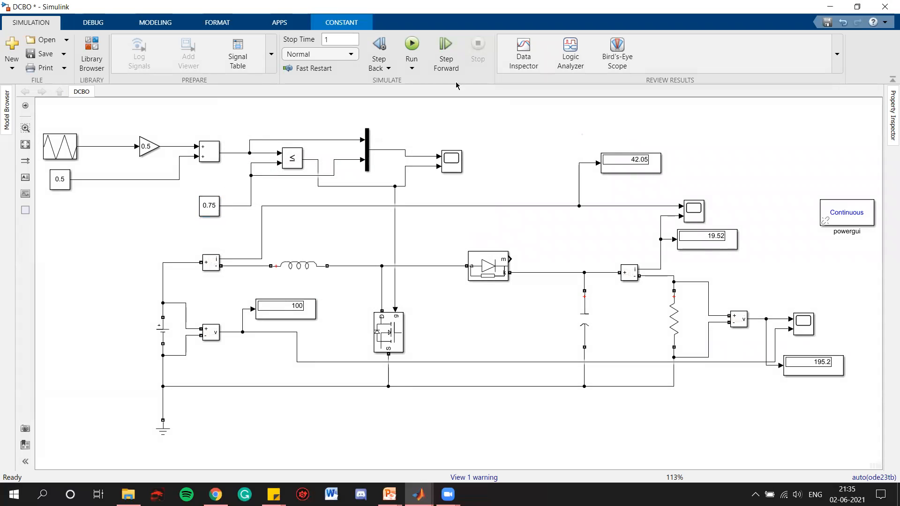
click(415, 45)
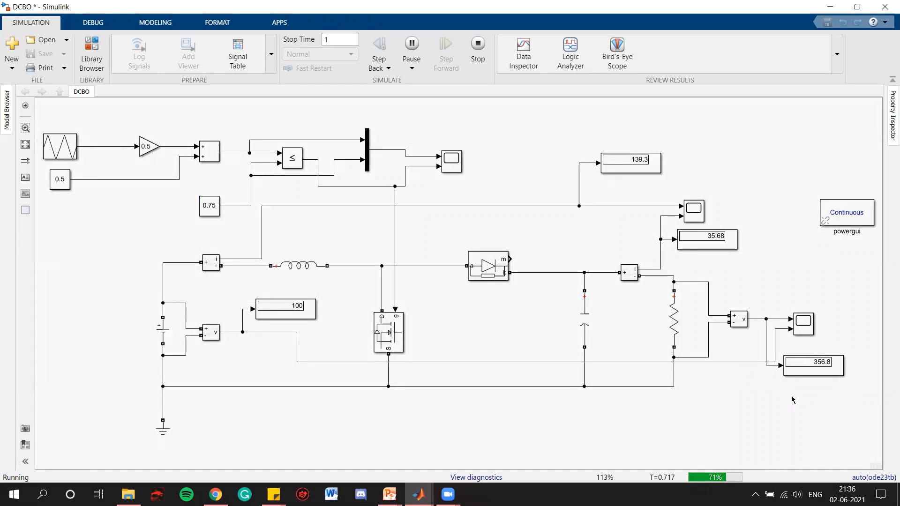
Inspect the output and source voltage waveforms in Scope with the axes scaled to fit, and close the scope.
double_click(797, 328)
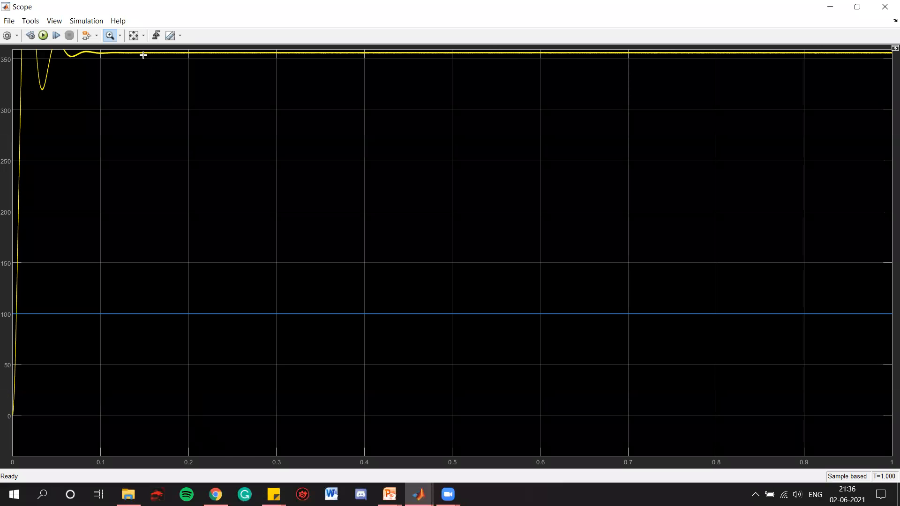
click(133, 36)
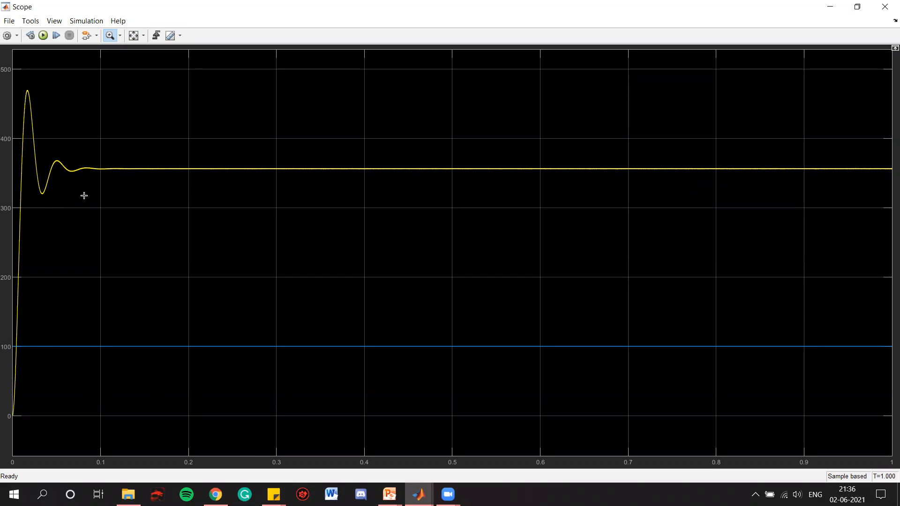
click(885, 8)
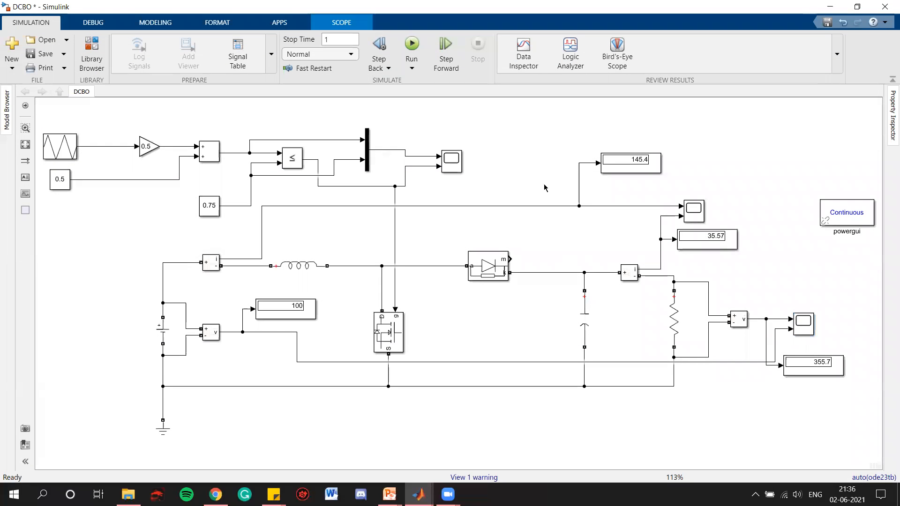
Switch to the PowerPoint slide show and erase the handwritten duty ratio, its percentage, the denominator values and the voltage result.
click(389, 494)
click(441, 425)
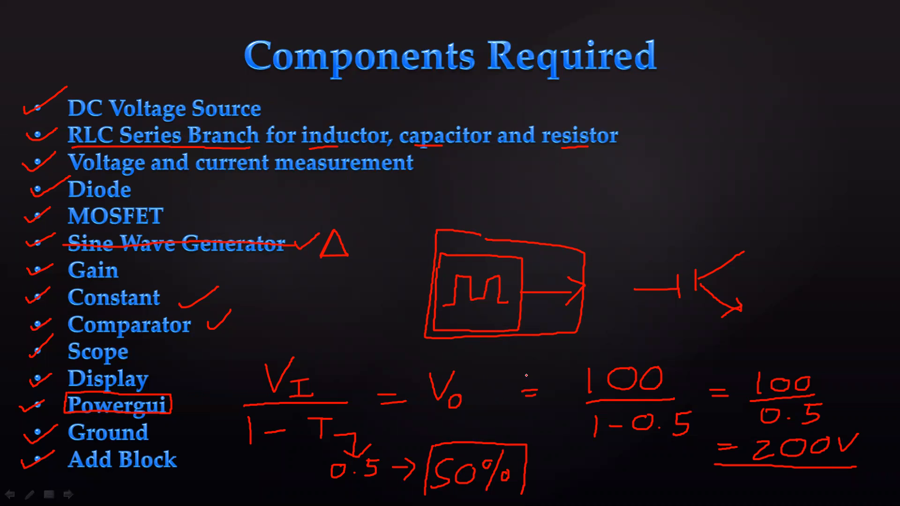
right_click(630, 193)
mouse_move(675, 294)
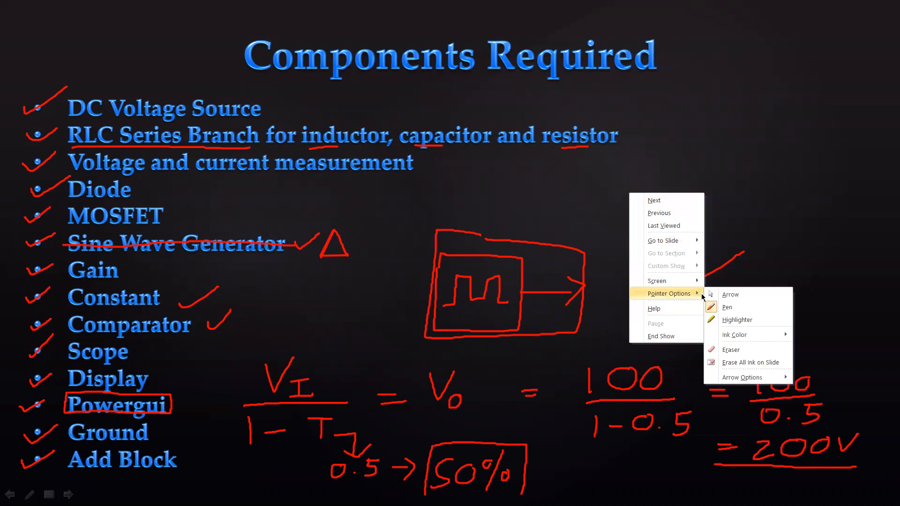
click(730, 350)
mouse_move(335, 472)
mouse_down()
mouse_move(376, 462)
mouse_move(530, 463)
mouse_move(518, 478)
mouse_move(552, 474)
mouse_move(687, 419)
mouse_move(675, 418)
mouse_move(673, 428)
mouse_move(811, 411)
mouse_move(752, 458)
mouse_move(865, 440)
mouse_up()
Handwrite the duty ratio 0.75, the denominators 1-0.75 and 0.25, and the result 400V into the slide's formula with the pen.
right_click(775, 194)
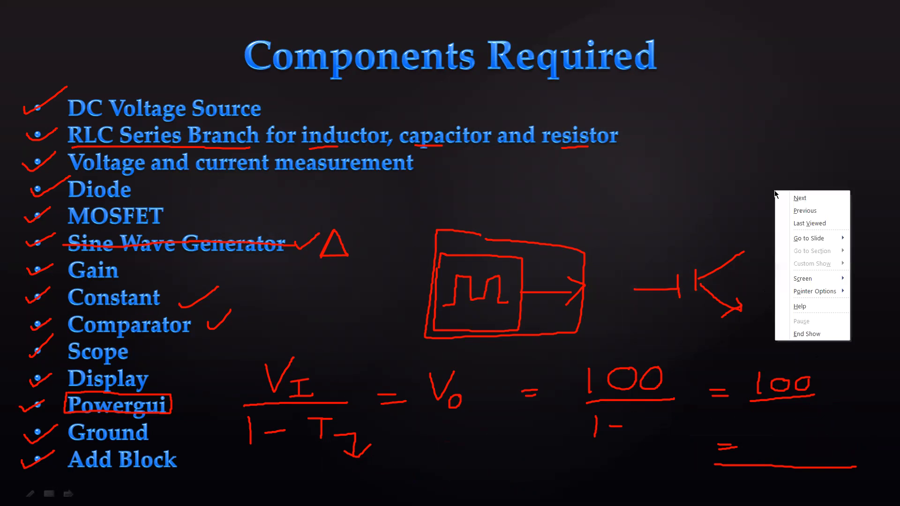
mouse_move(814, 291)
click(710, 304)
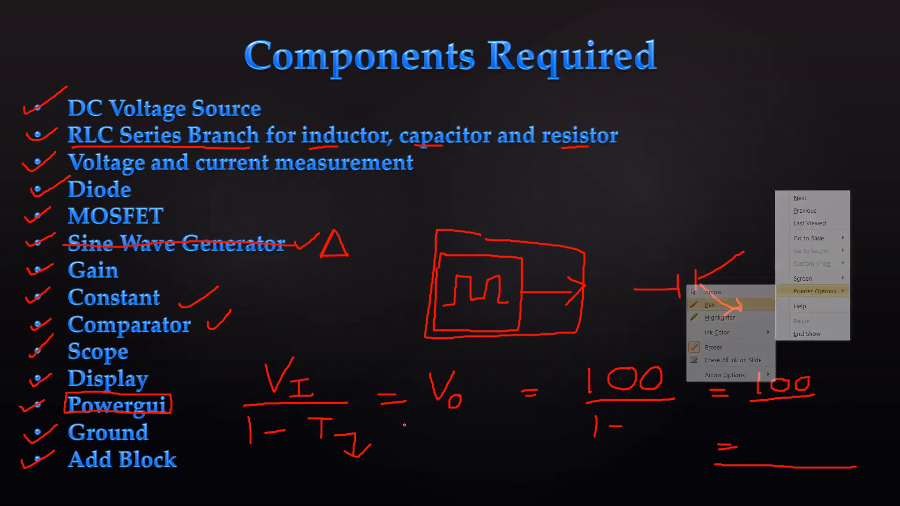
mouse_move(345, 469)
mouse_down()
mouse_move(333, 484)
mouse_move(352, 475)
mouse_move(378, 491)
mouse_move(398, 476)
mouse_move(409, 489)
mouse_move(387, 492)
mouse_up()
mouse_move(649, 417)
mouse_down()
mouse_move(645, 432)
mouse_move(653, 418)
mouse_move(680, 418)
mouse_move(674, 434)
mouse_move(700, 416)
mouse_move(684, 438)
mouse_up()
click(660, 428)
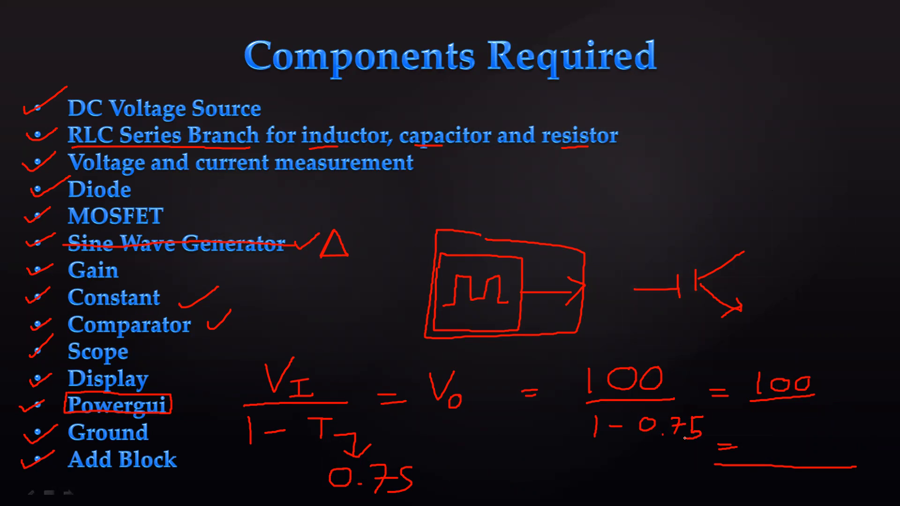
mouse_move(776, 409)
mouse_down()
mouse_move(764, 413)
mouse_move(814, 413)
mouse_move(820, 421)
mouse_move(833, 402)
mouse_move(835, 419)
mouse_up()
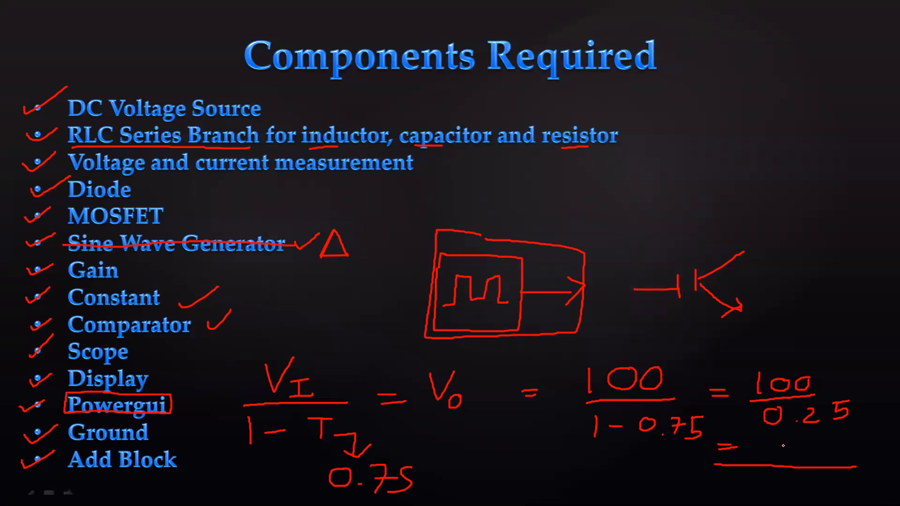
mouse_move(776, 441)
mouse_down()
mouse_move(789, 459)
mouse_move(780, 461)
mouse_move(808, 446)
mouse_move(861, 440)
mouse_up()
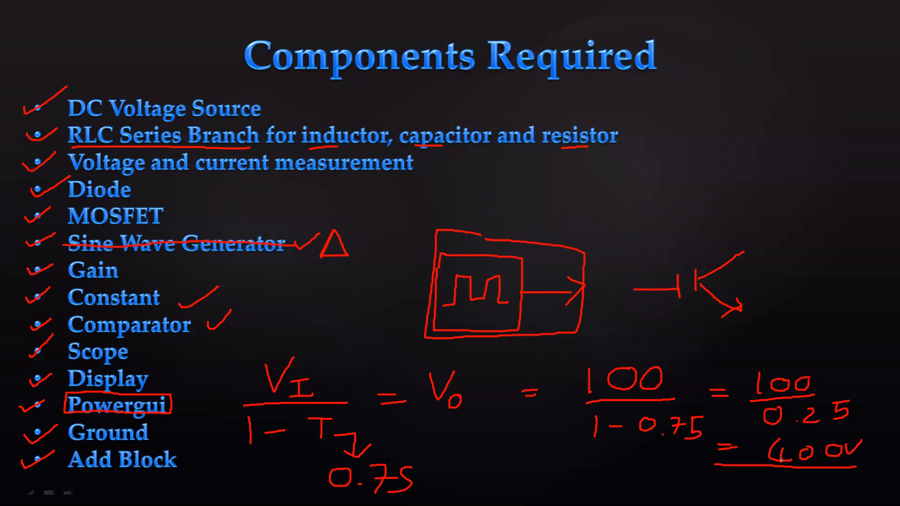
Switch back to the Simulink model and compare the output voltage display with the calculated value, then examine the inductor branch.
key(alt+Tab)
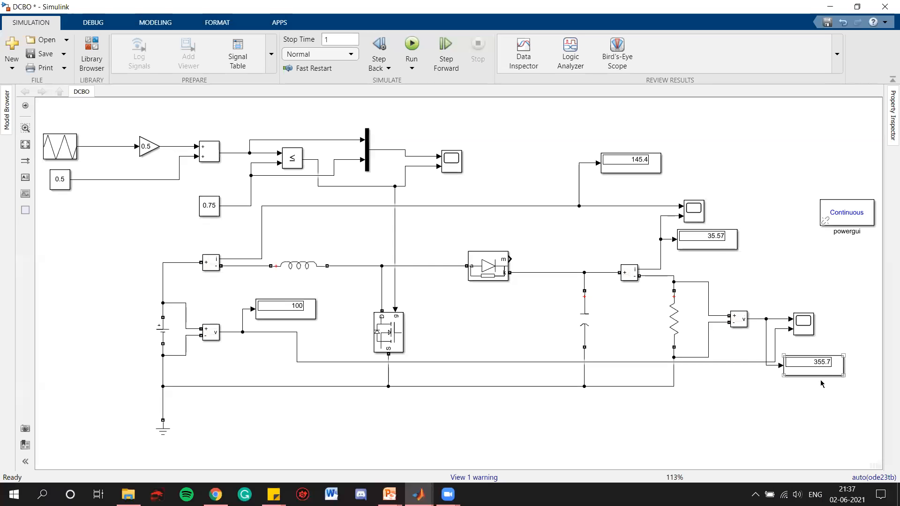
click(809, 381)
click(786, 367)
click(300, 265)
click(303, 287)
Set the constant value of the reference block Constant1 to 0.25 and rerun the simulation.
click(209, 209)
double_click(209, 208)
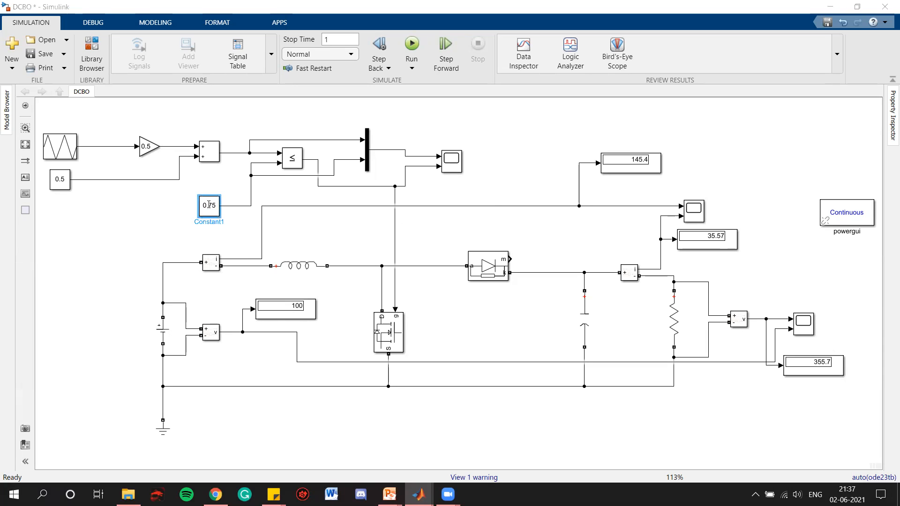
text(0)
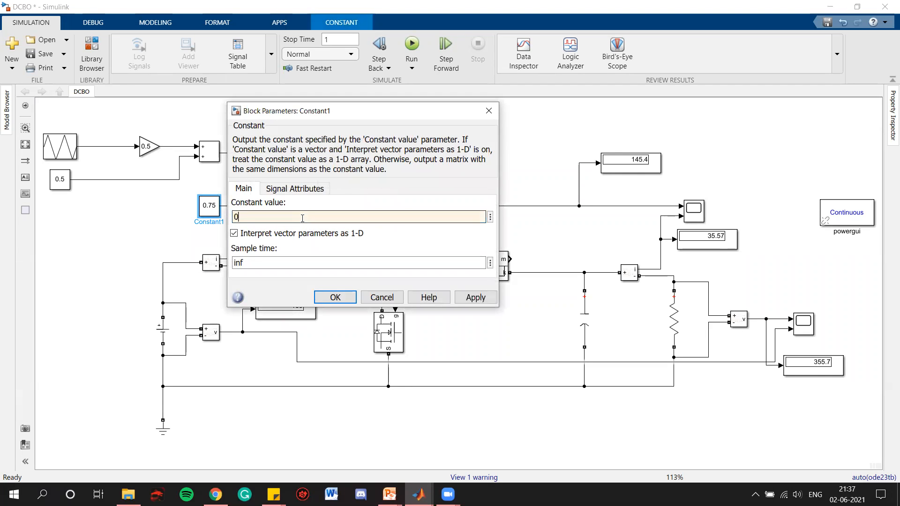
text(.25)
key(Return)
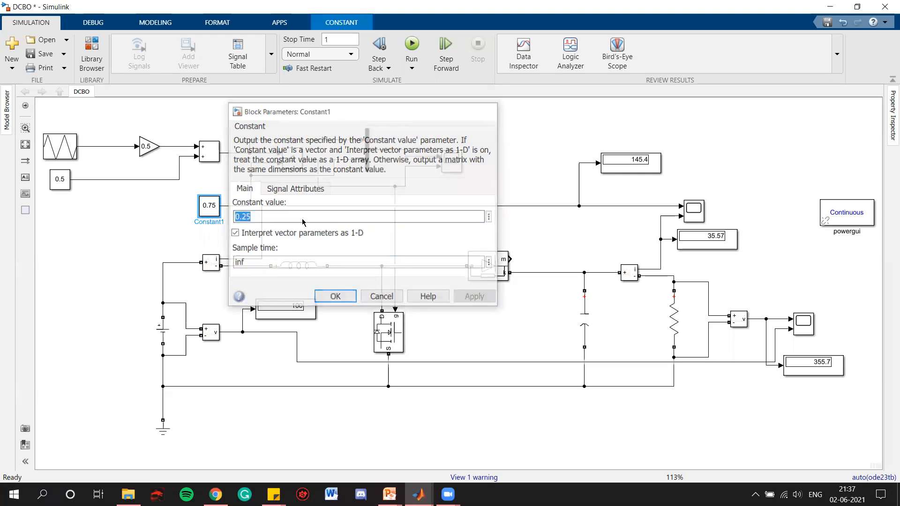
click(411, 43)
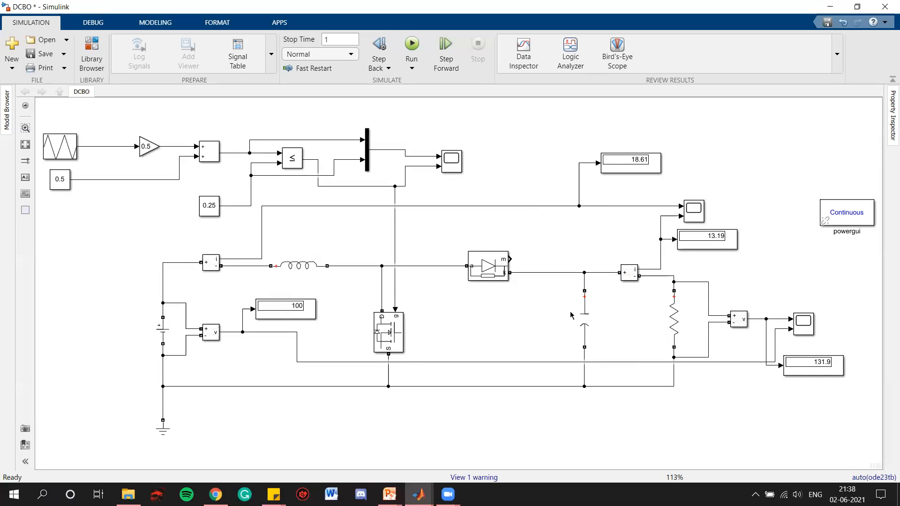
Switch to the PowerPoint slide show and advance to the closing THANK YOU slide.
key(alt+Tab)
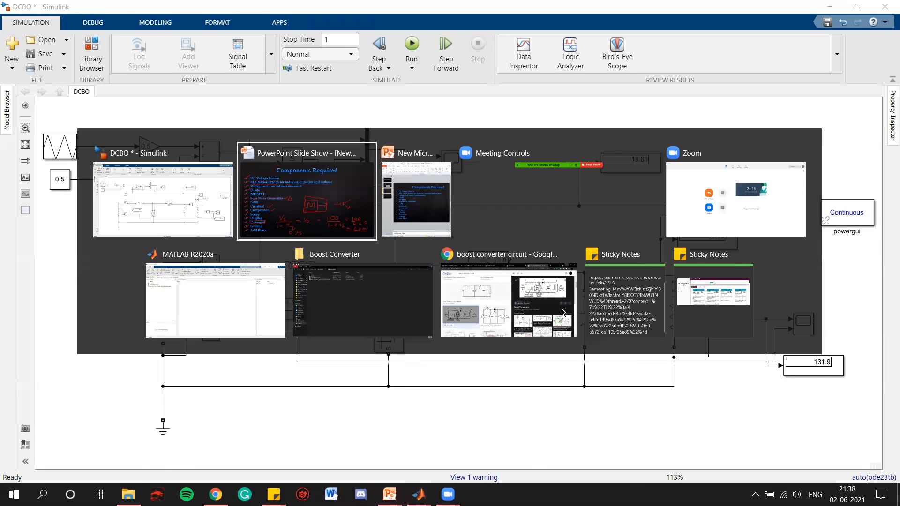
key(Right)
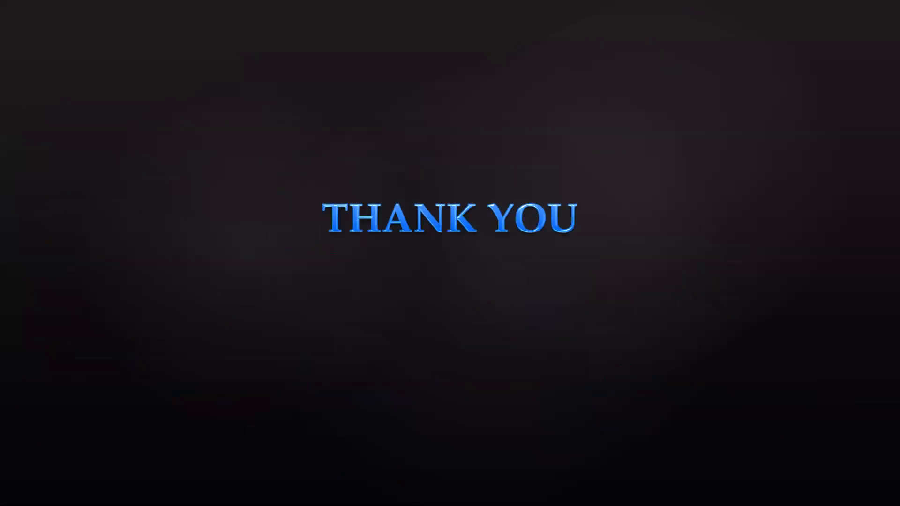